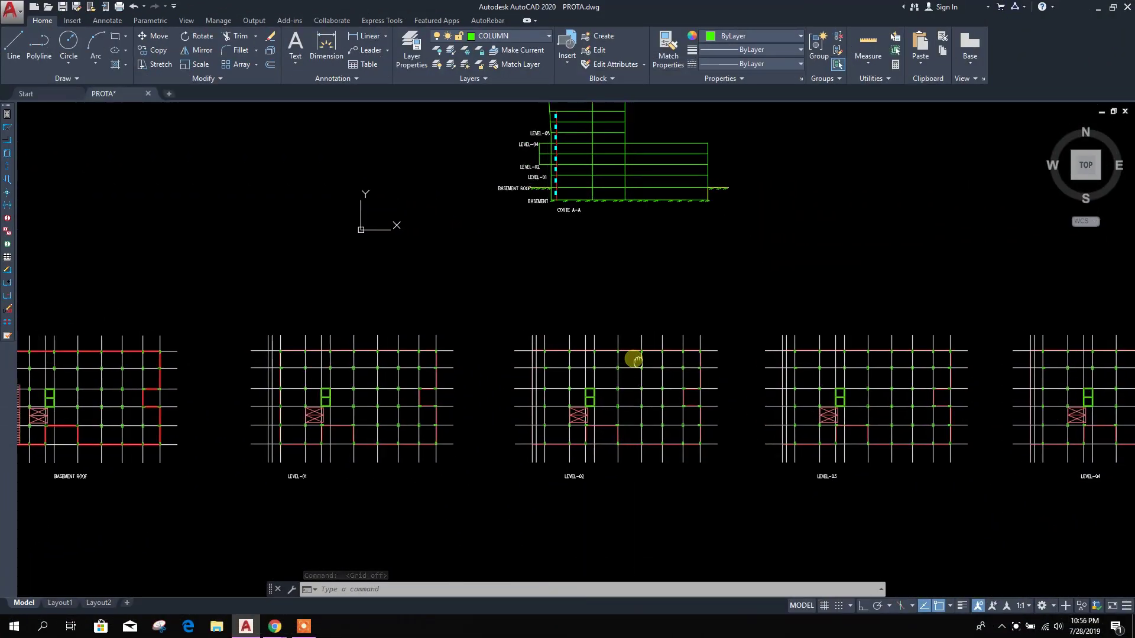
Step: Inspect the section's slanted edge line with the view centred on LEVEL-05, then deselect it
scroll(762, 384, "down", 4)
scroll(634, 408, "up", 2)
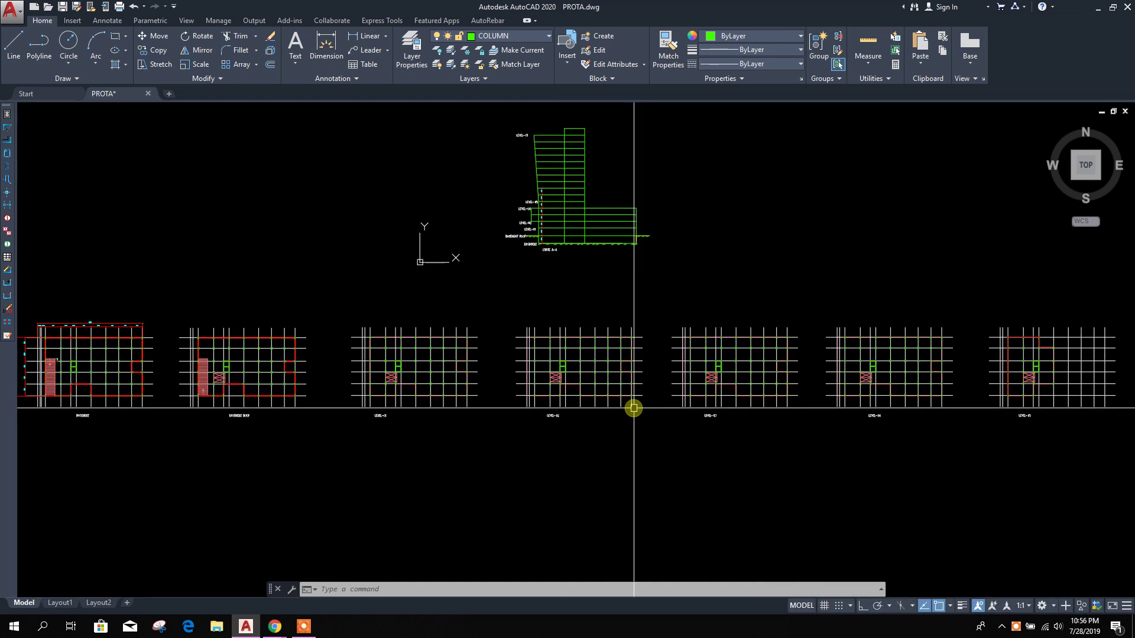
scroll(680, 424, "up", 1)
scroll(683, 440, "down", 1)
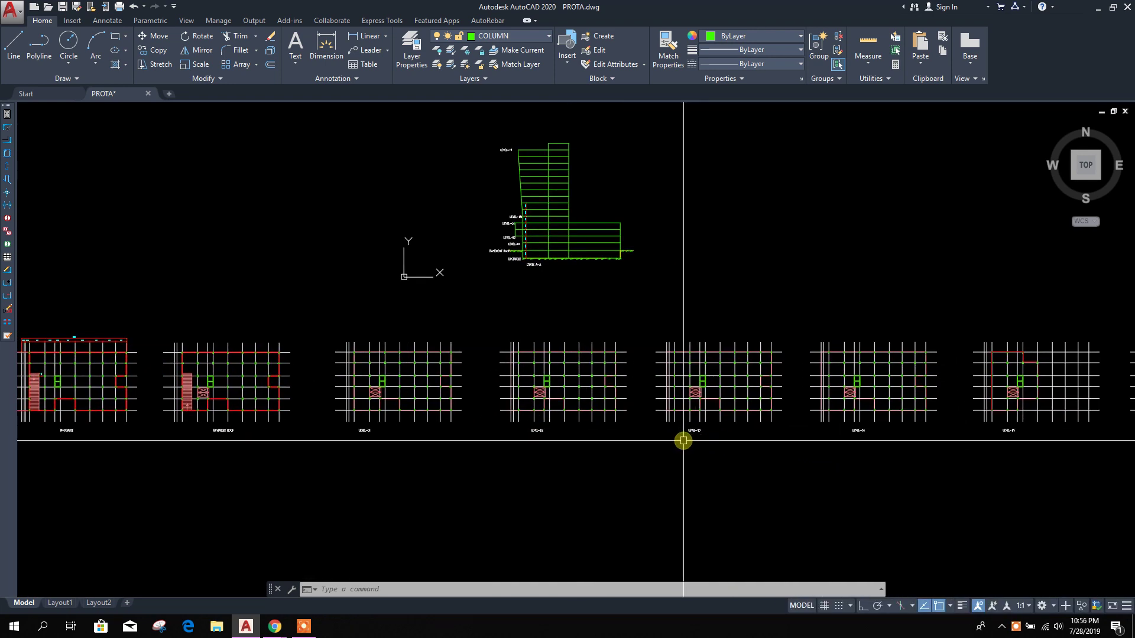
scroll(684, 440, "down", 1)
scroll(722, 453, "up", 1)
scroll(612, 441, "down", 3)
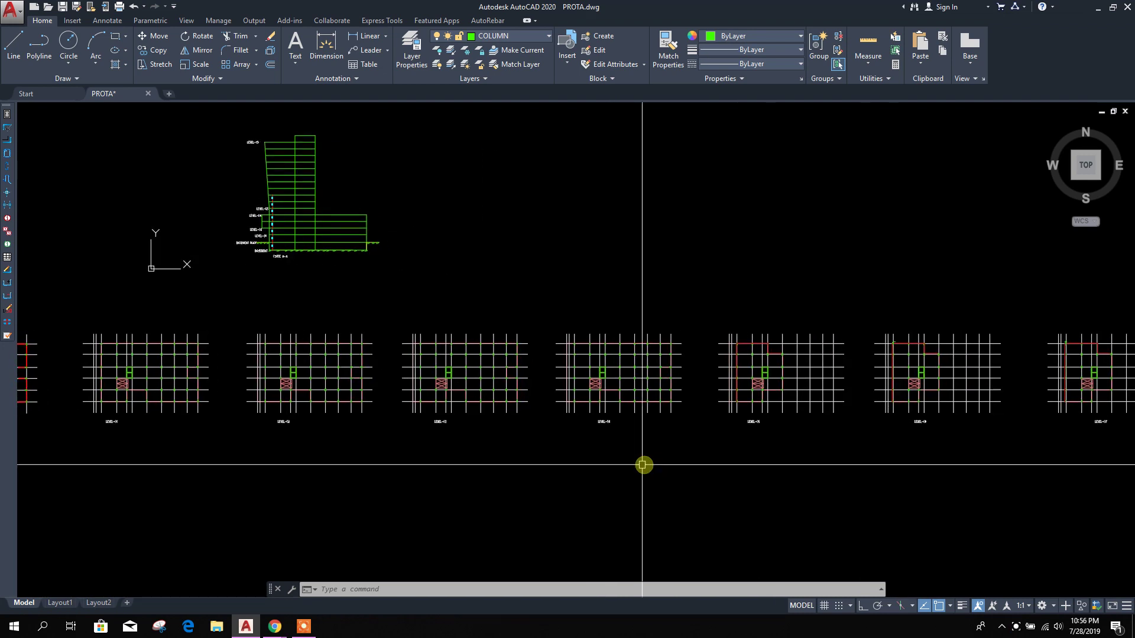
scroll(980, 479, "up", 1)
scroll(988, 451, "down", 1)
scroll(886, 461, "down", 1)
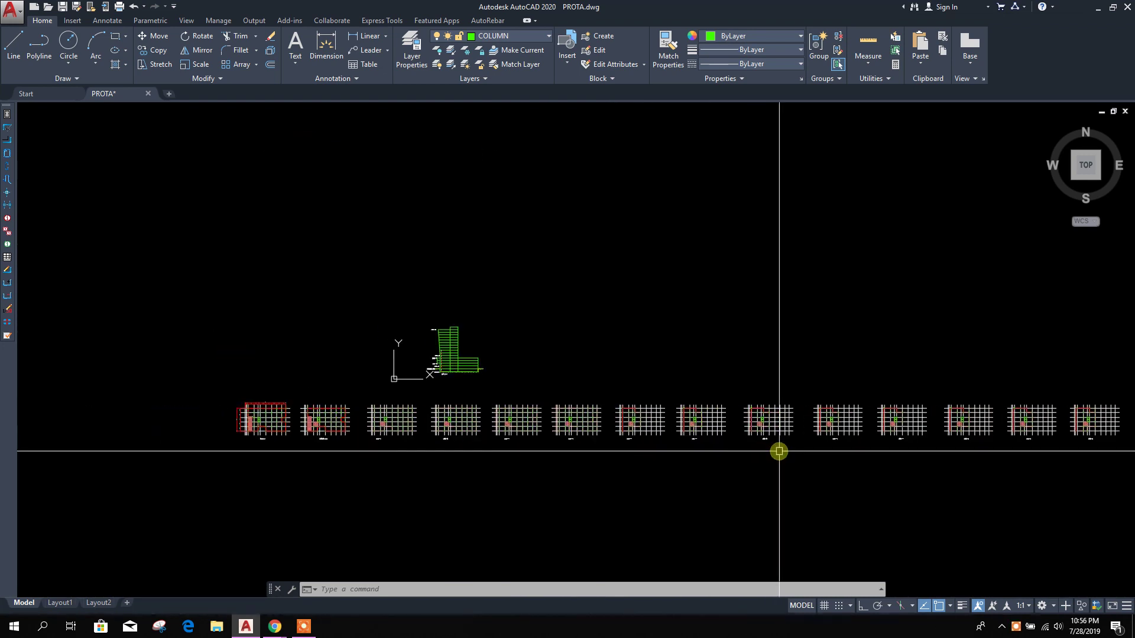
scroll(438, 375, "up", 4)
scroll(431, 319, "up", 2)
scroll(588, 367, "down", 3)
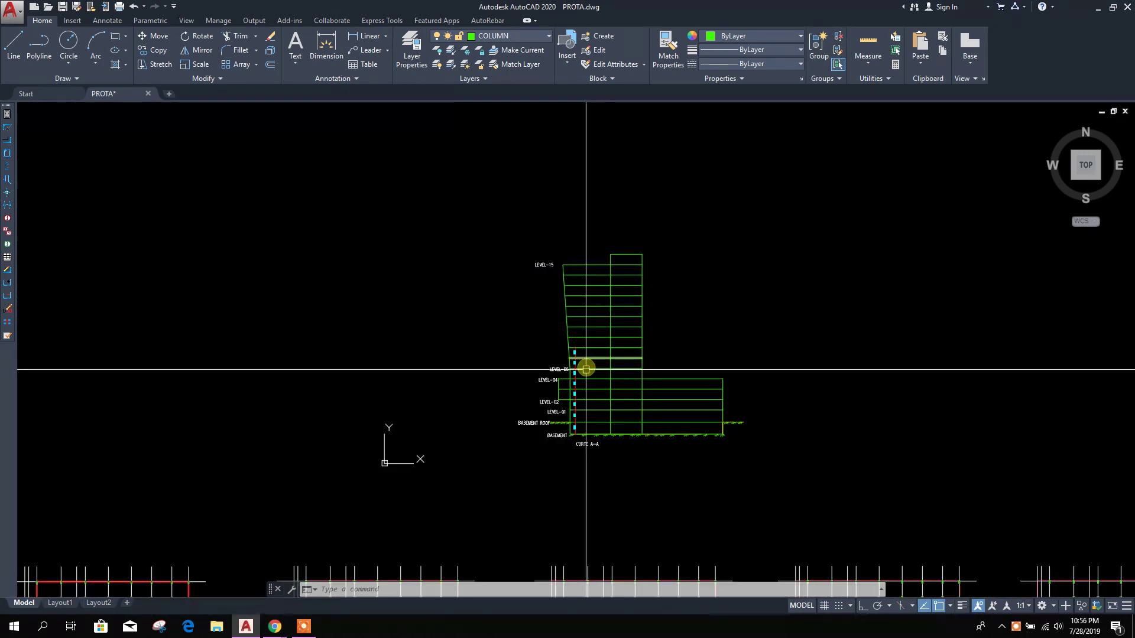
scroll(580, 398, "up", 5)
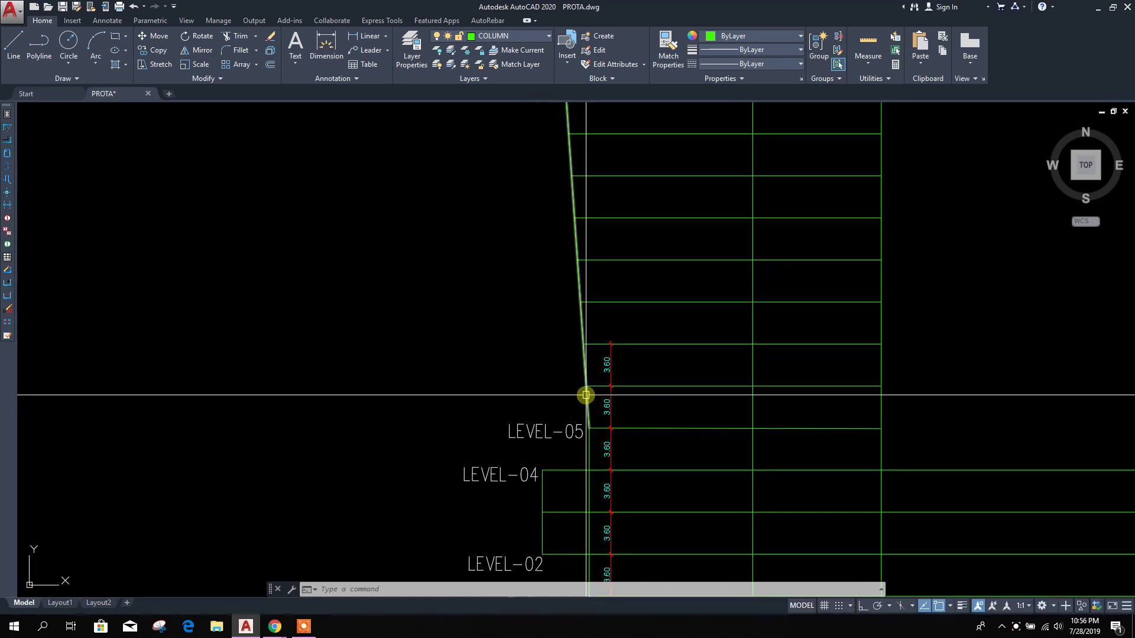
left_click(586, 395)
scroll(593, 405, "down", 4)
scroll(582, 331, "up", 2)
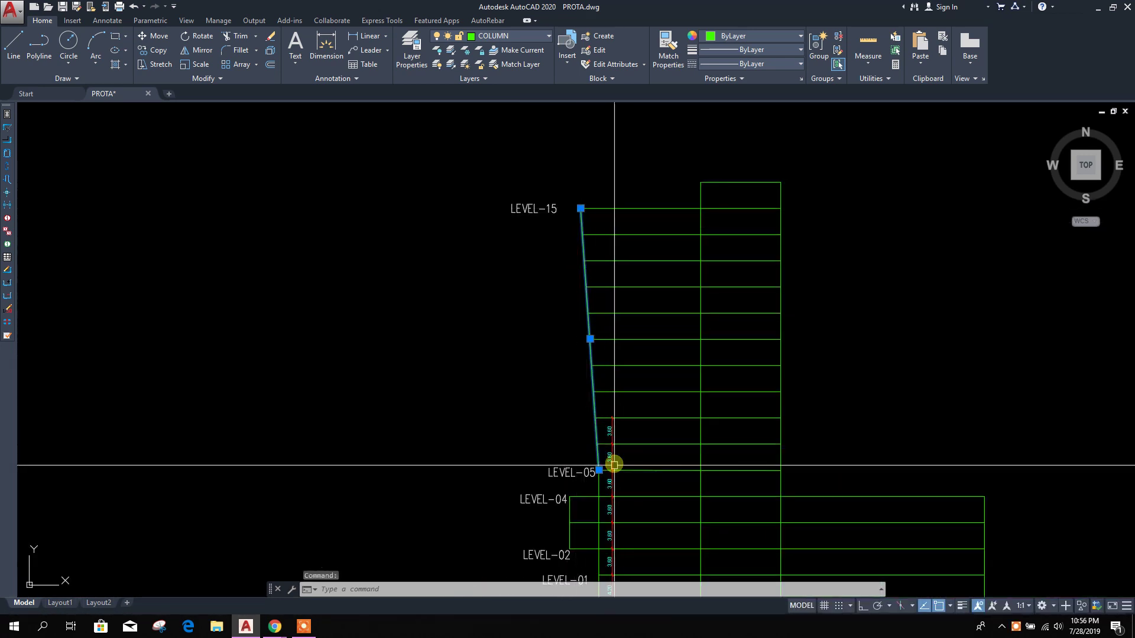
middle_click_drag(614, 465, 638, 375)
scroll(638, 374, "up", 6)
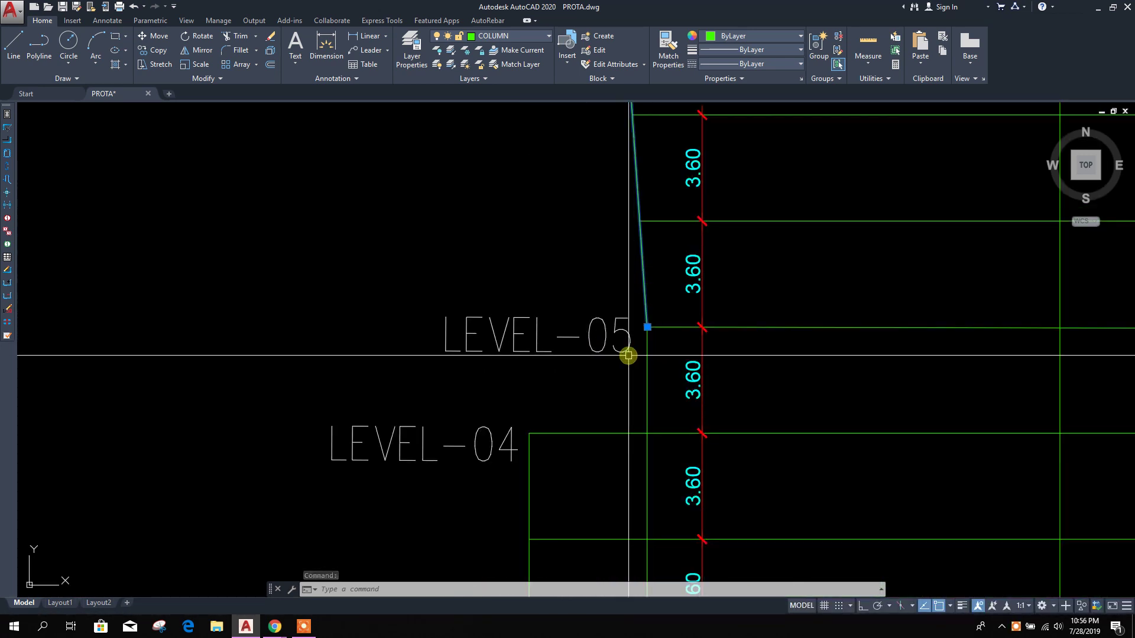
scroll(628, 355, "down", 5)
scroll(712, 456, "up", 5)
key("Escape")
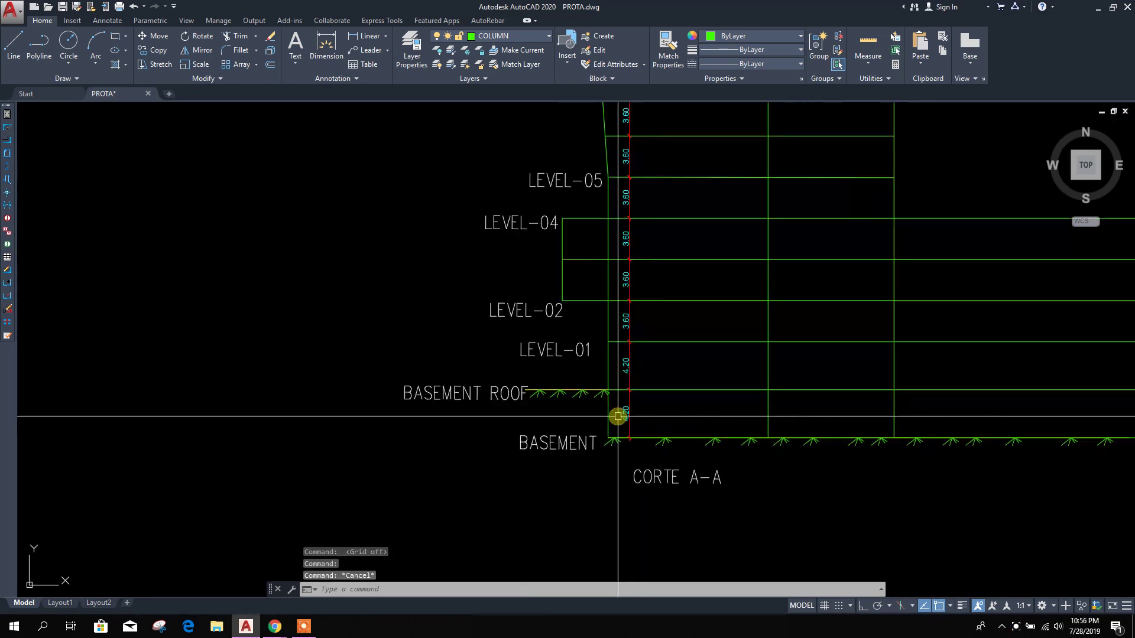
scroll(617, 417, "up", 2)
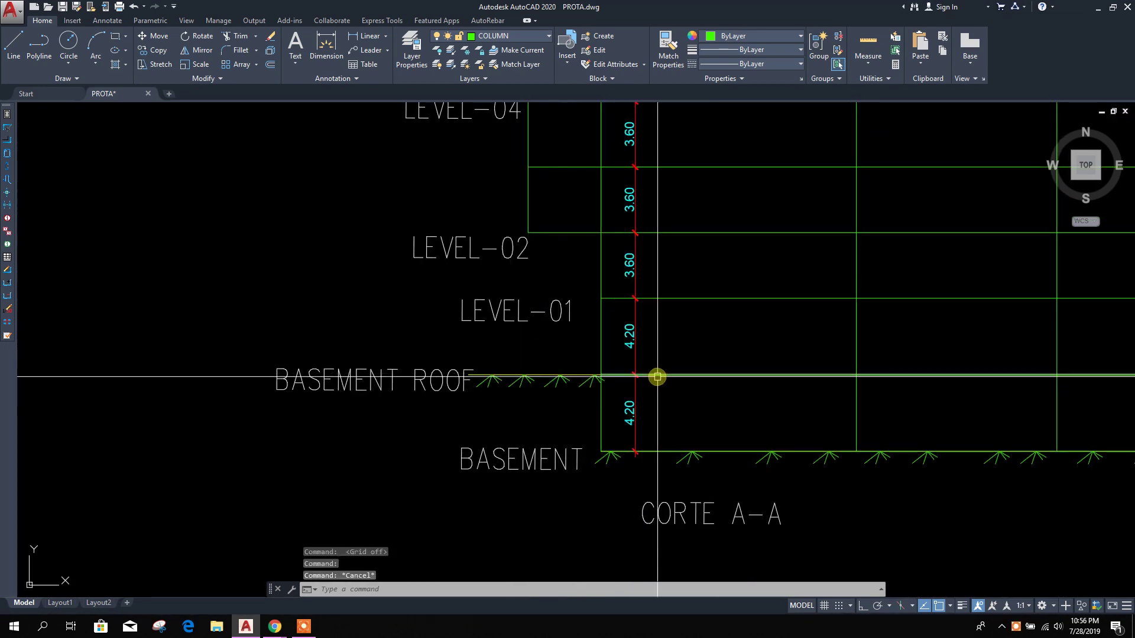
scroll(606, 403, "down", 2)
key("Escape")
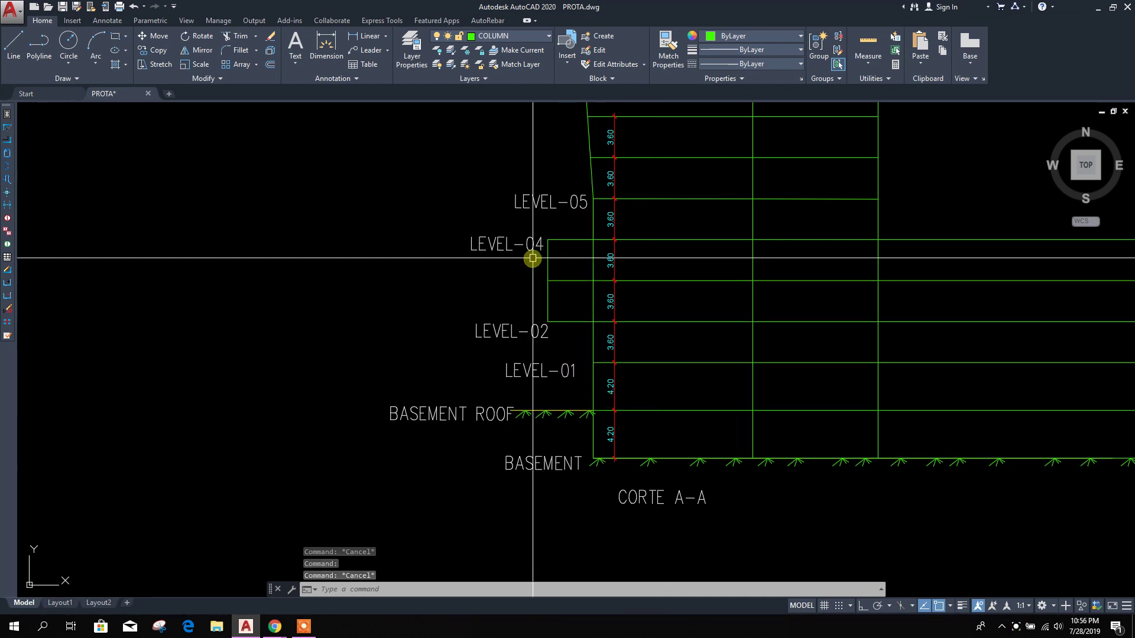
Step: Check the slanted edge line up to the LEVEL-15 top of the section, then deselect it
middle_click_drag(588, 195, 592, 355)
scroll(585, 324, "down", 4)
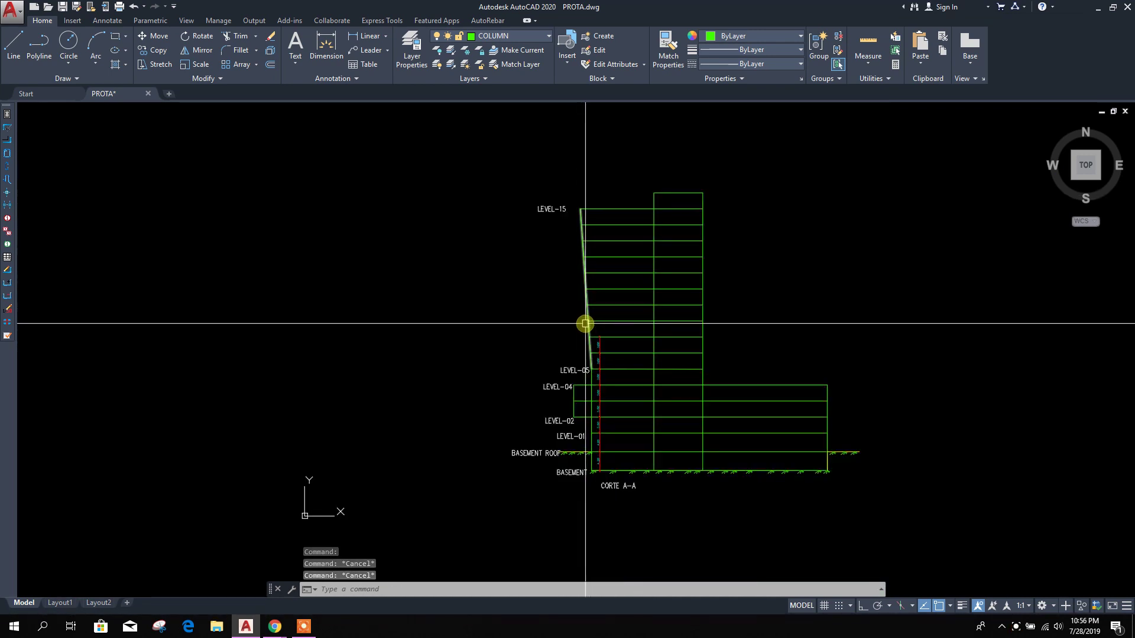
left_click(585, 324)
scroll(589, 362, "up", 4)
middle_click_drag(575, 282, 585, 375)
scroll(570, 144, "up", 4)
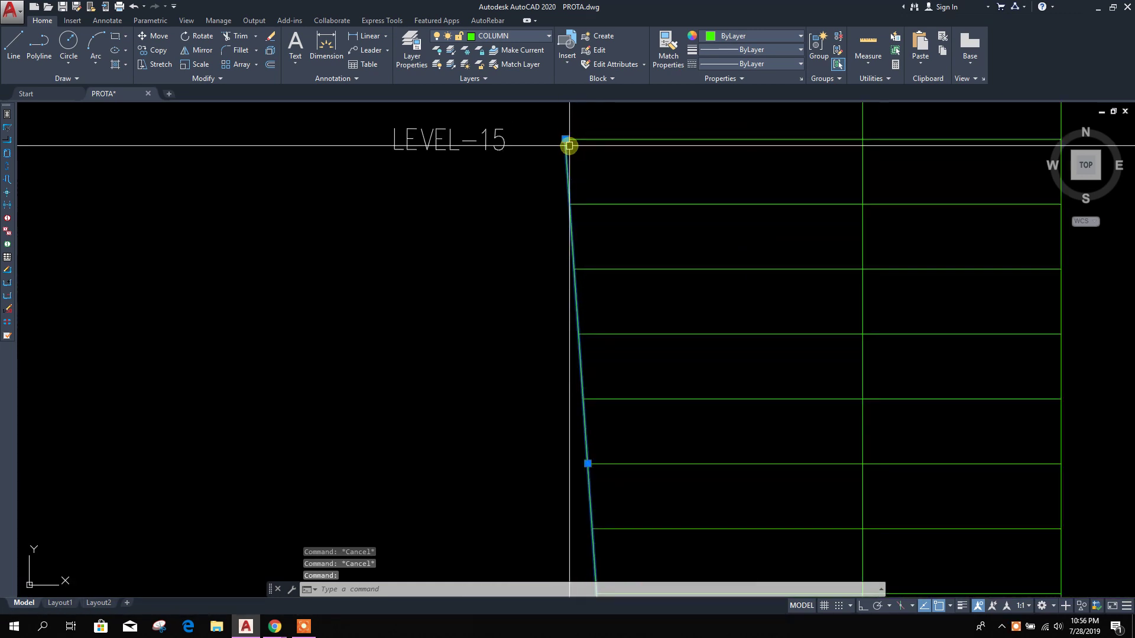
key("Escape")
scroll(569, 236, "down", 4)
scroll(602, 255, "down", 4)
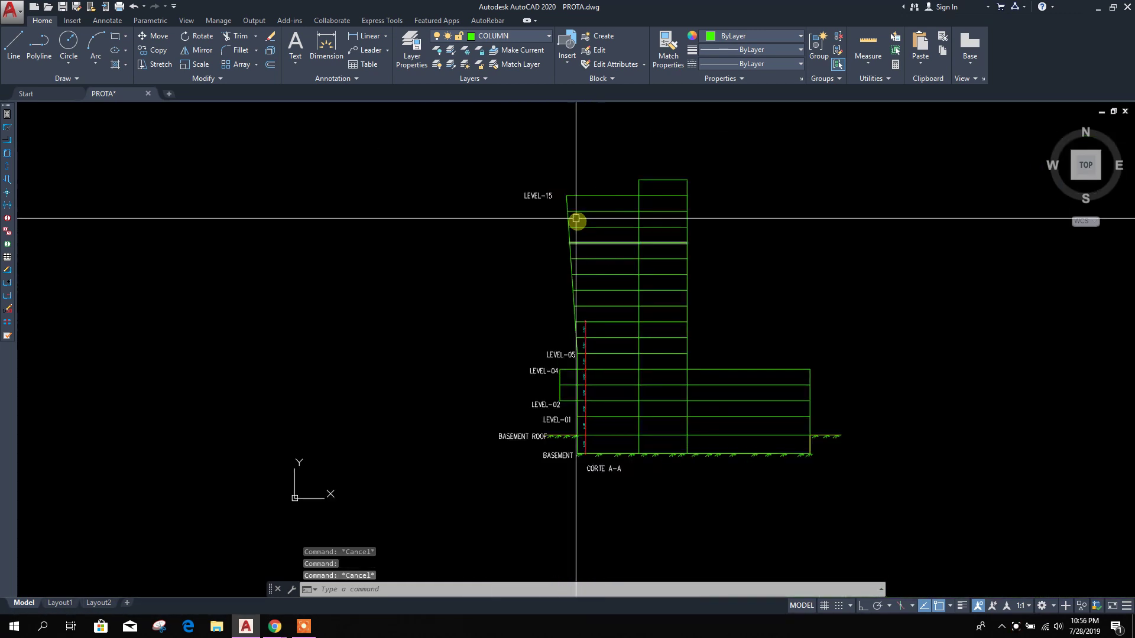
scroll(575, 219, "up", 4)
scroll(562, 254, "down", 2)
scroll(636, 342, "up", 1)
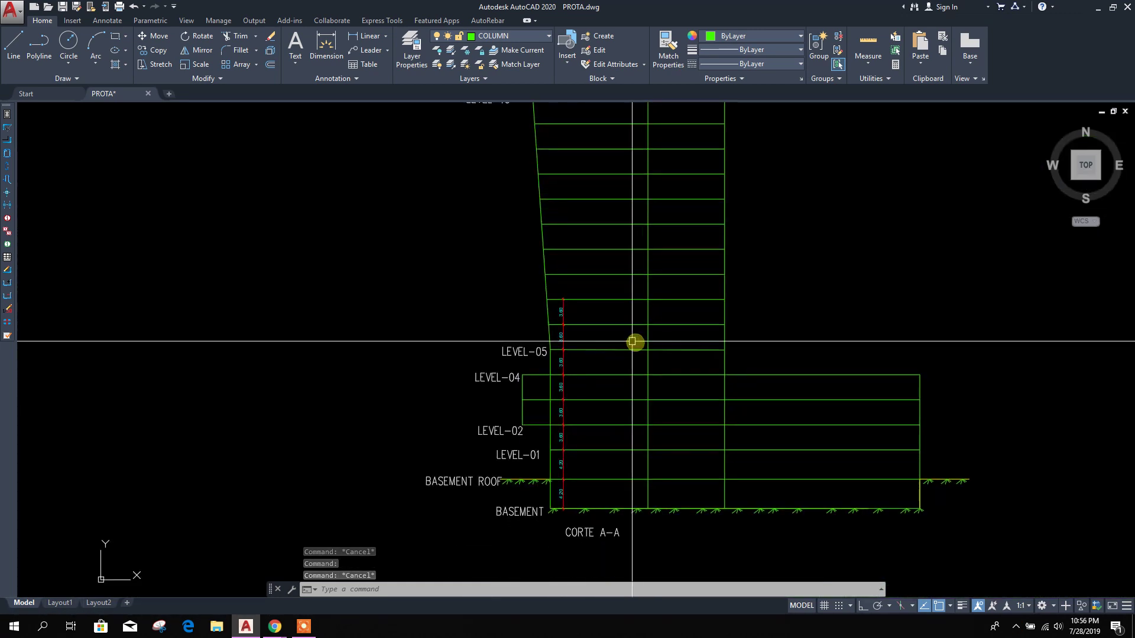
scroll(646, 400, "down", 6)
Step: Zoom over the row of floor plans, focusing on the BASEMENT ROOF plan
middle_click_drag(696, 530, 675, 400)
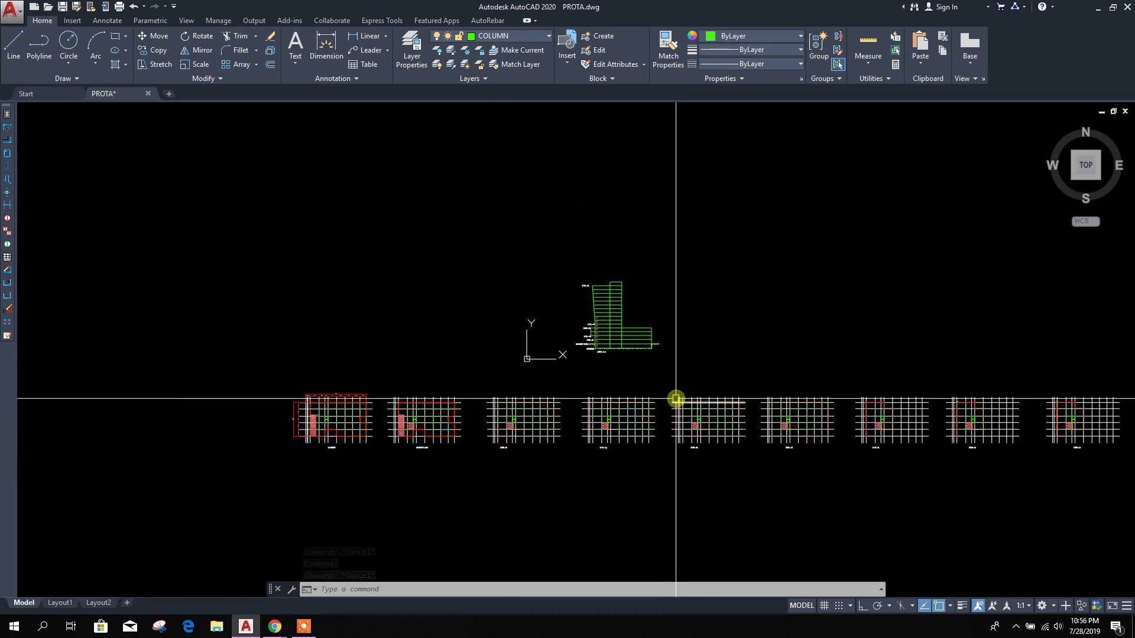
scroll(308, 448, "up", 5)
scroll(423, 471, "up", 3)
scroll(354, 384, "down", 6)
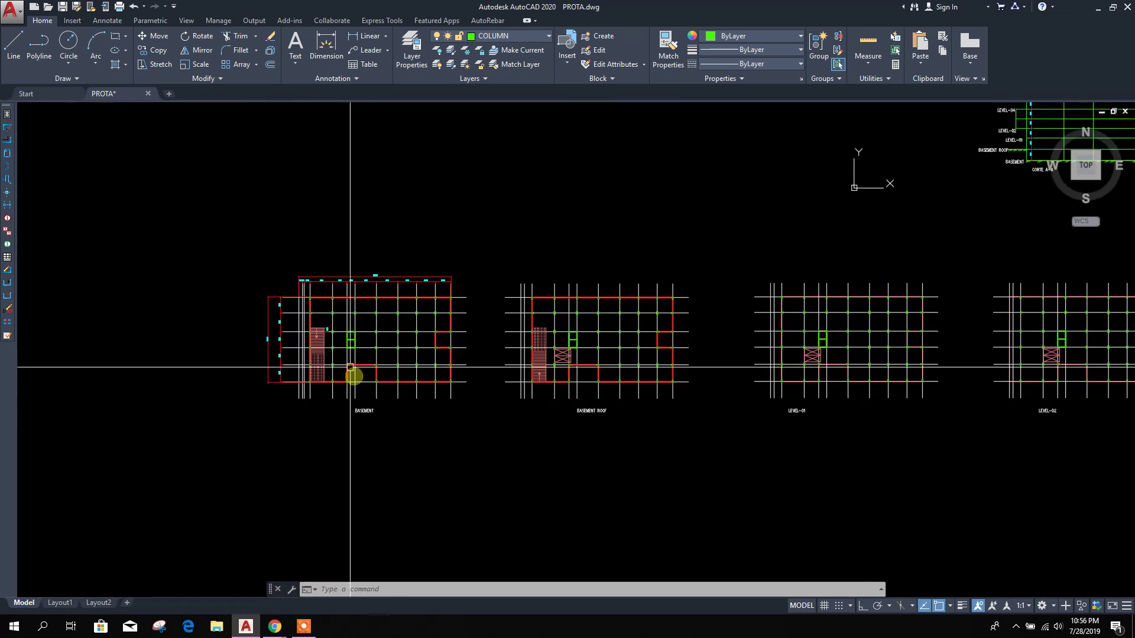
scroll(350, 368, "up", 3)
scroll(418, 456, "down", 2)
scroll(388, 436, "up", 4)
scroll(466, 406, "down", 4)
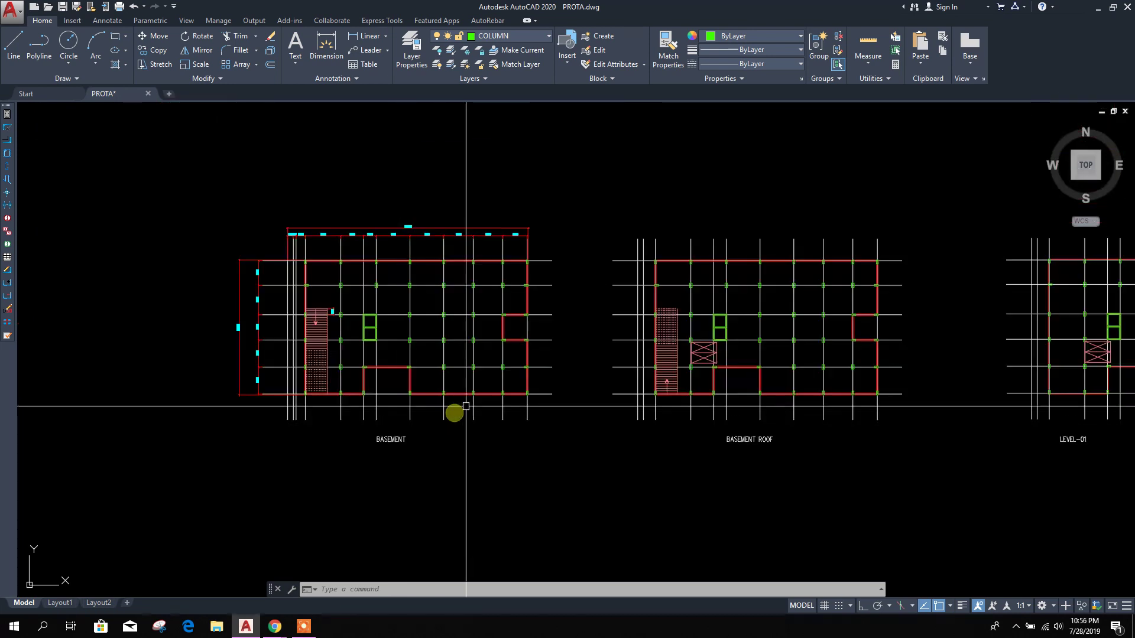
scroll(291, 258, "up", 3)
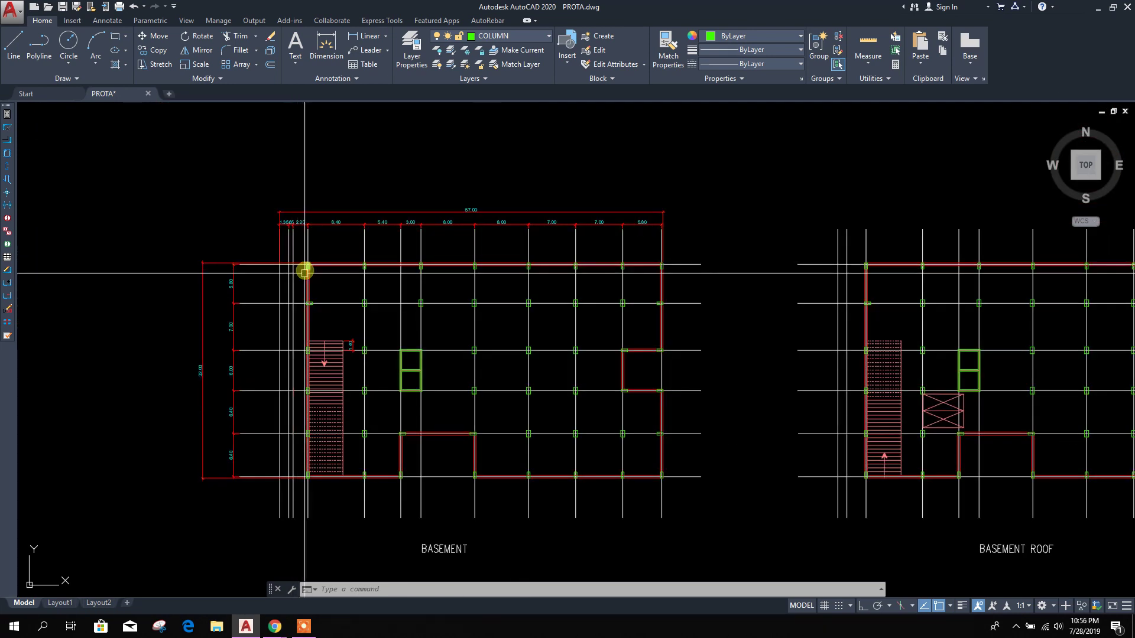
scroll(304, 263, "down", 5)
scroll(502, 488, "up", 4)
scroll(256, 362, "up", 3)
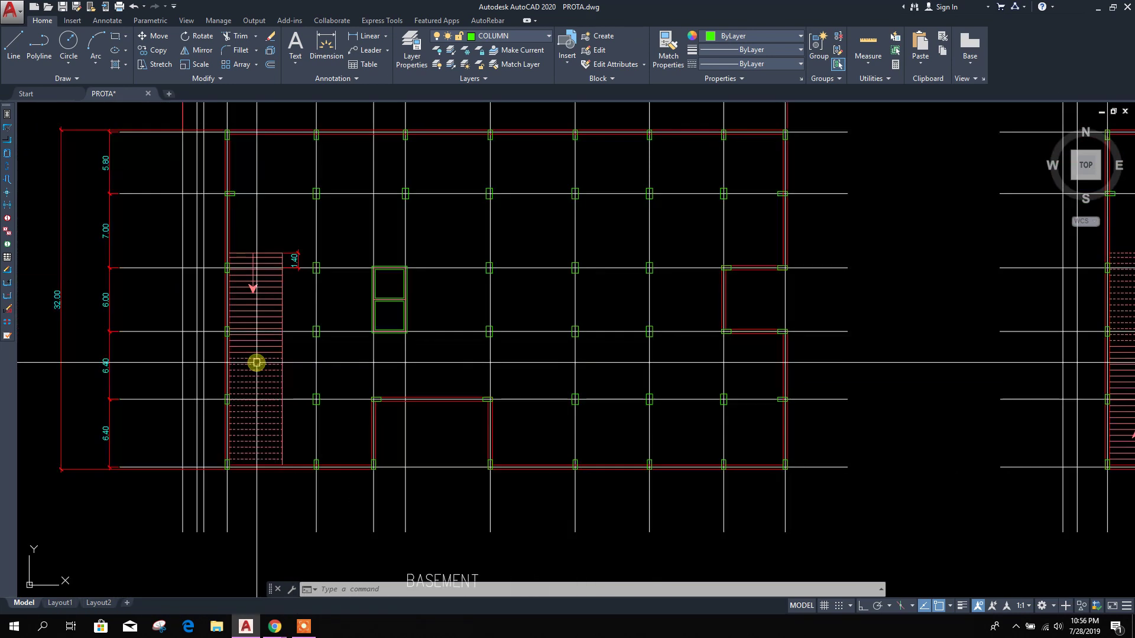
scroll(255, 275, "down", 3)
scroll(431, 423, "up", 1)
scroll(689, 468, "up", 3)
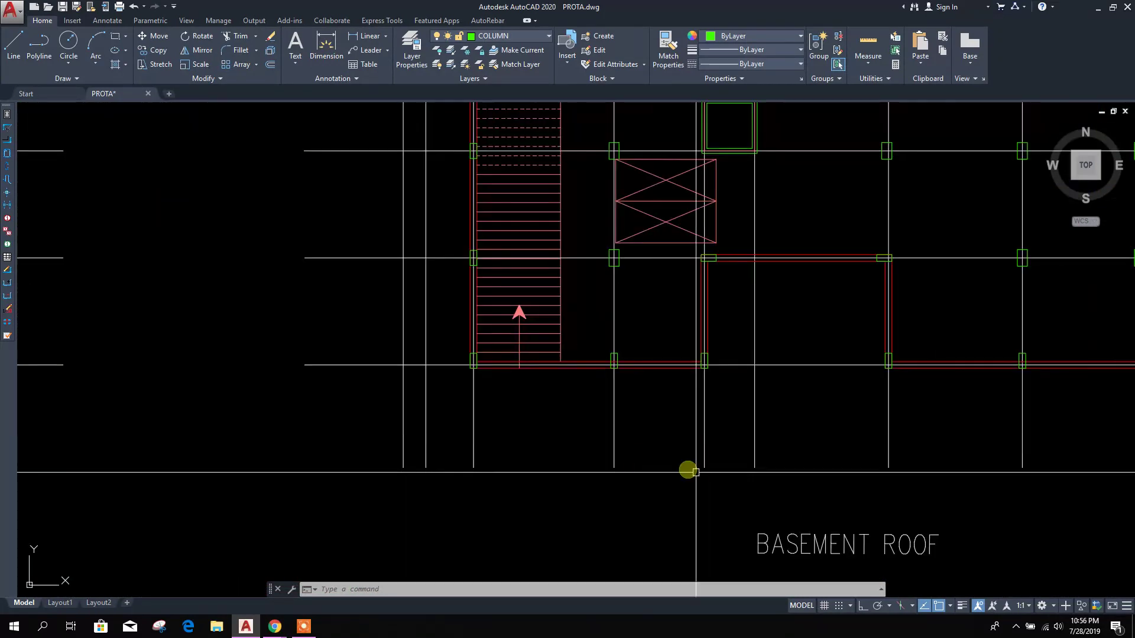
scroll(590, 460, "down", 2)
scroll(444, 319, "up", 3)
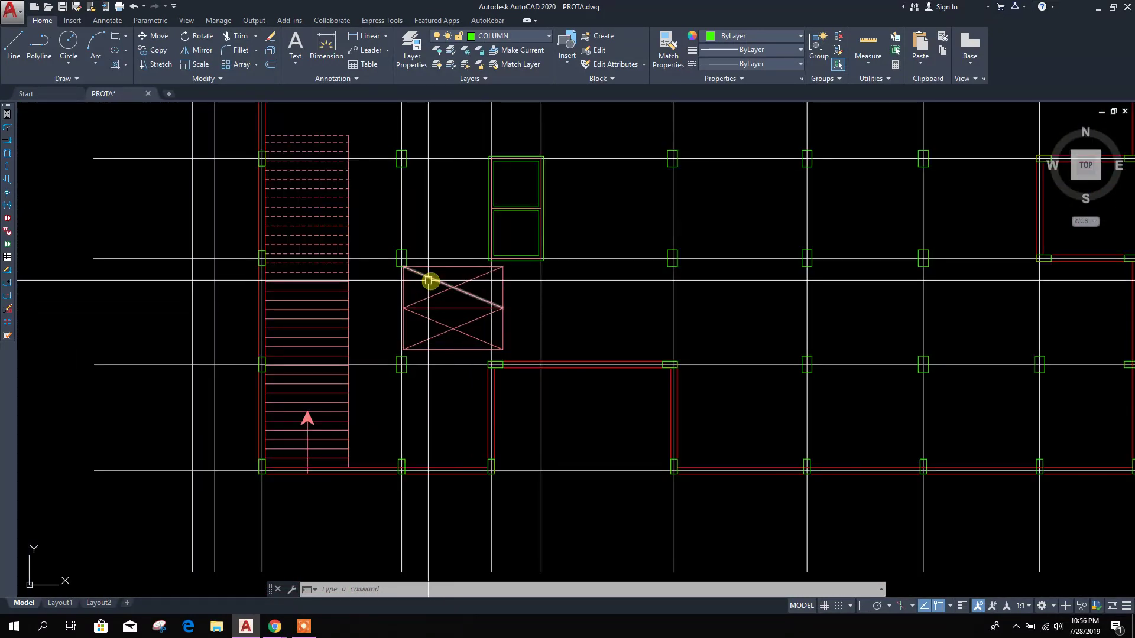
scroll(446, 299, "up", 2)
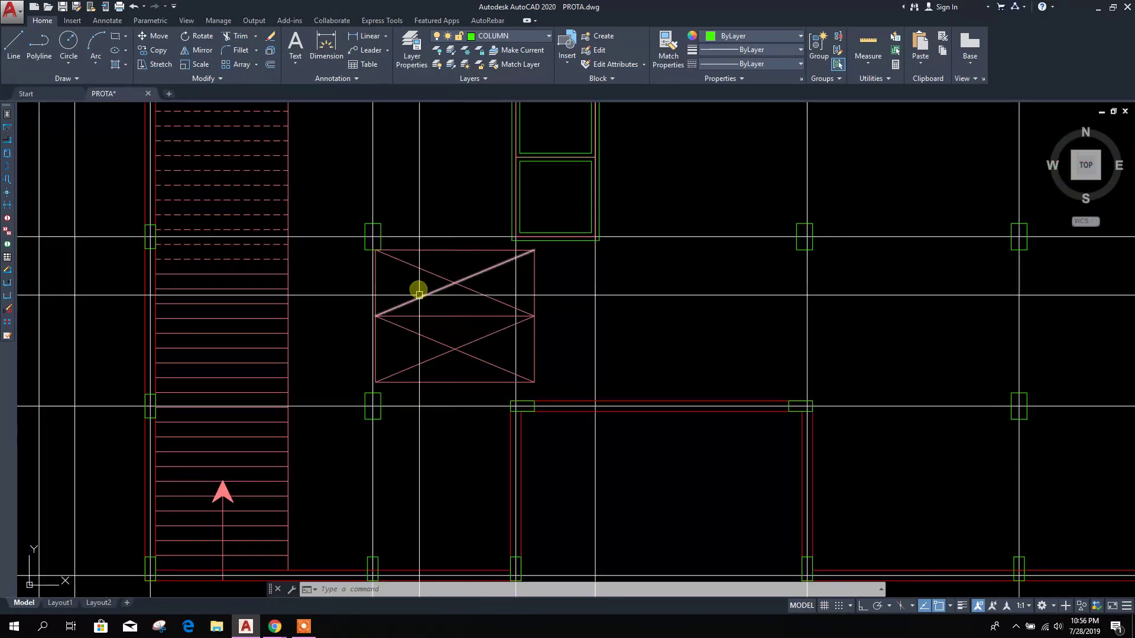
scroll(454, 315, "down", 2)
middle_click_drag(478, 309, 480, 371)
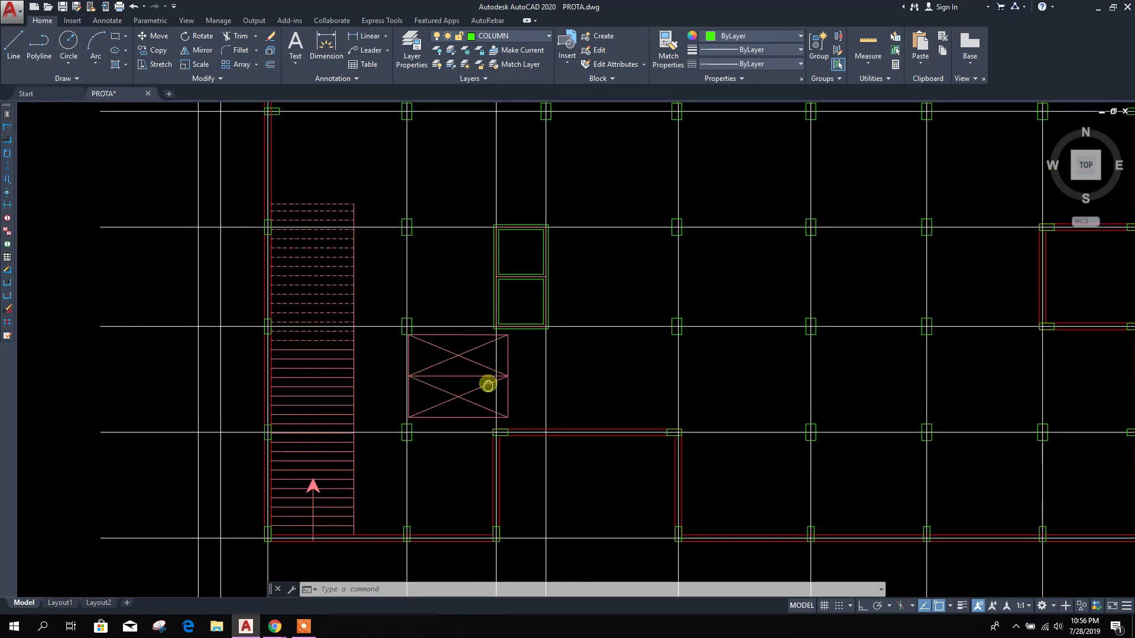
scroll(501, 339, "down", 3)
scroll(658, 400, "up", 2)
scroll(679, 374, "down", 2)
scroll(583, 477, "up", 5)
scroll(621, 405, "down", 3)
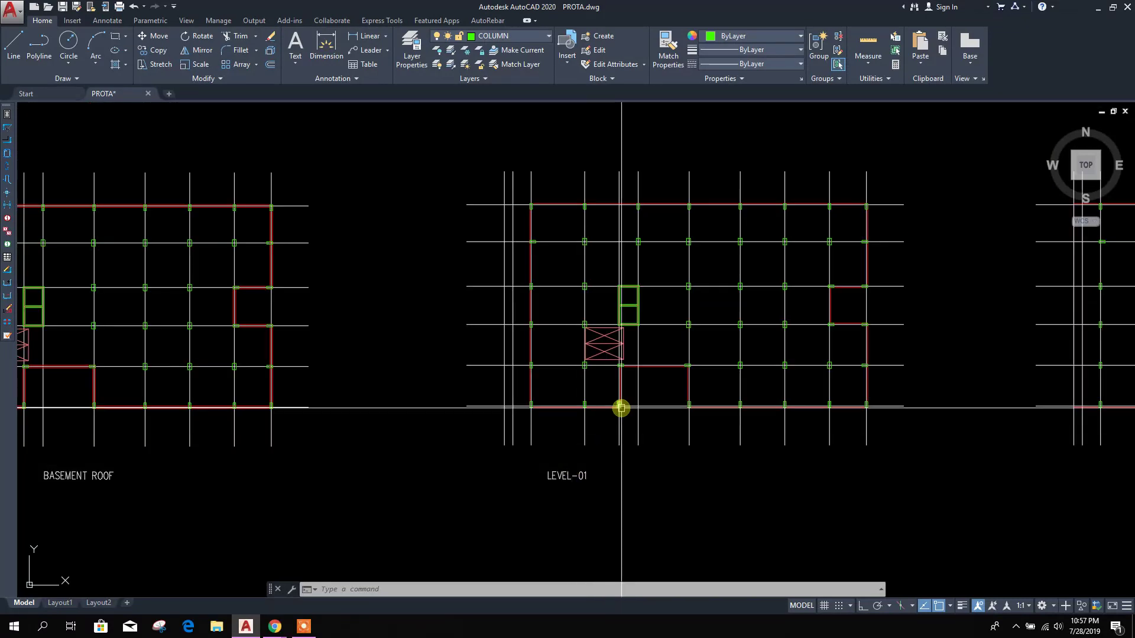
scroll(506, 469, "down", 4)
scroll(647, 491, "up", 3)
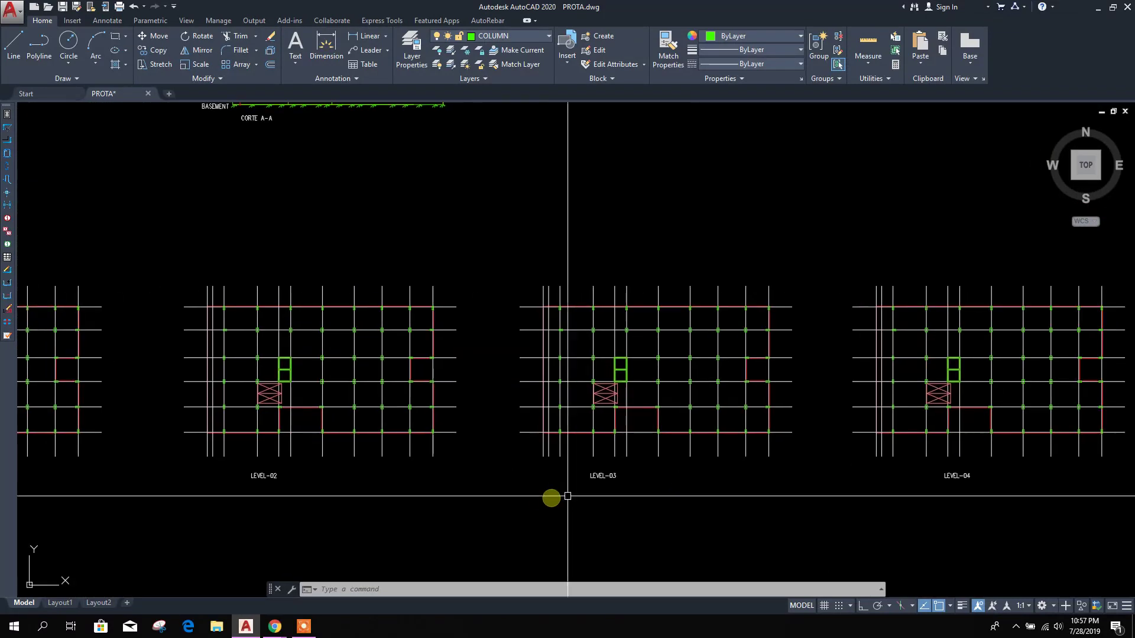
scroll(768, 502, "up", 2)
Step: Review the LEVEL-03 and LEVEL-04 plans
middle_click_drag(922, 517, 760, 502)
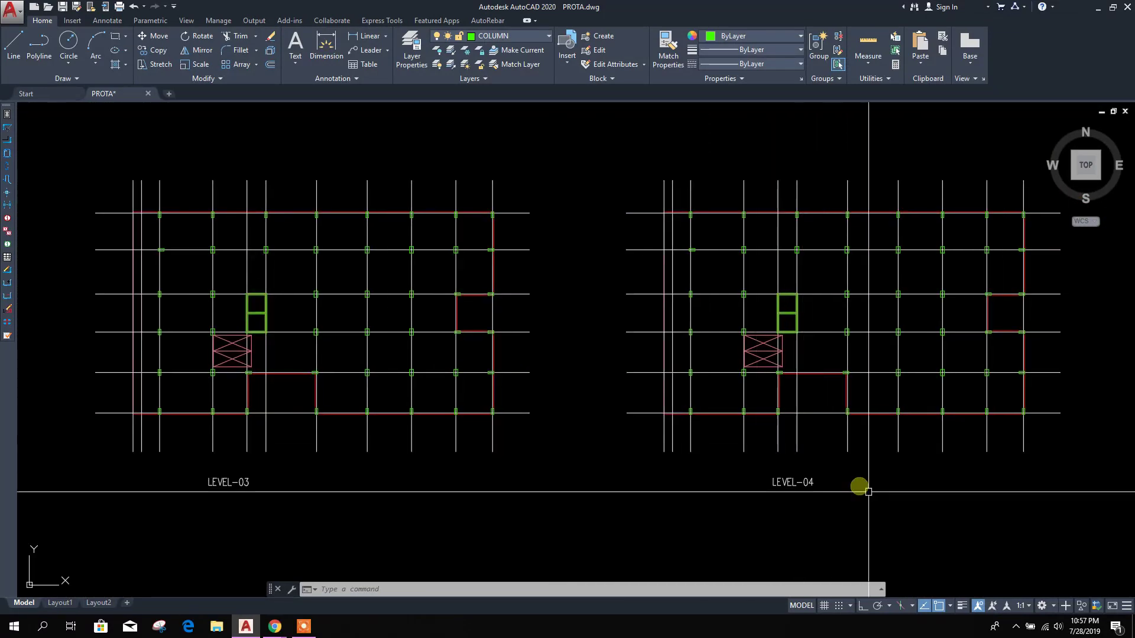
scroll(963, 506, "down", 3)
scroll(691, 466, "up", 2)
scroll(727, 426, "up", 2)
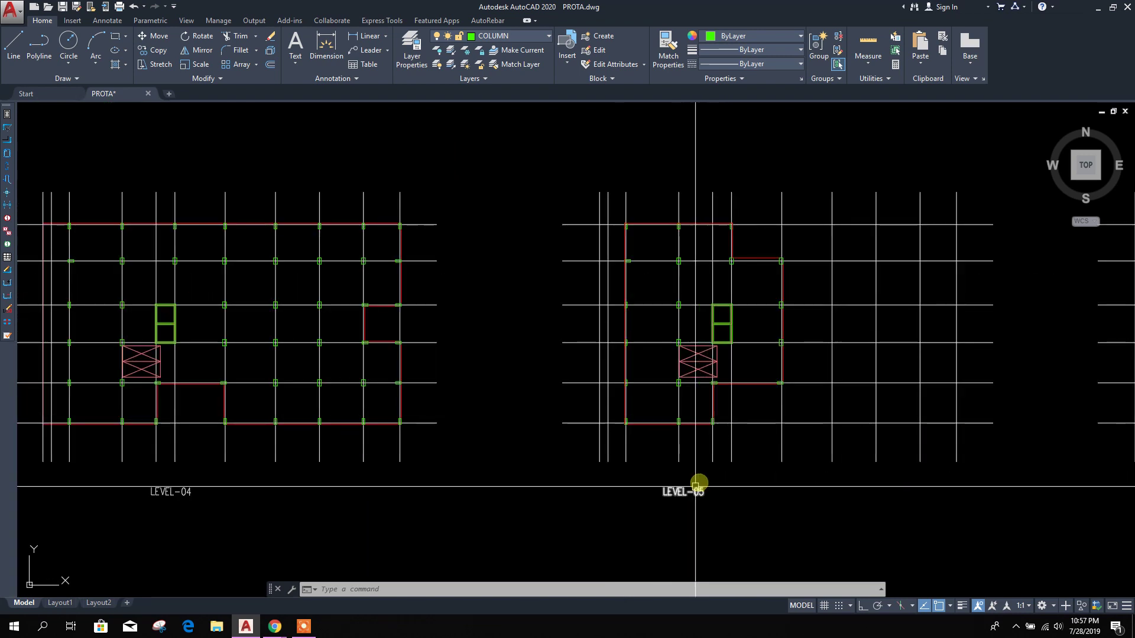
scroll(697, 481, "down", 3)
scroll(704, 435, "up", 5)
scroll(618, 346, "up", 2)
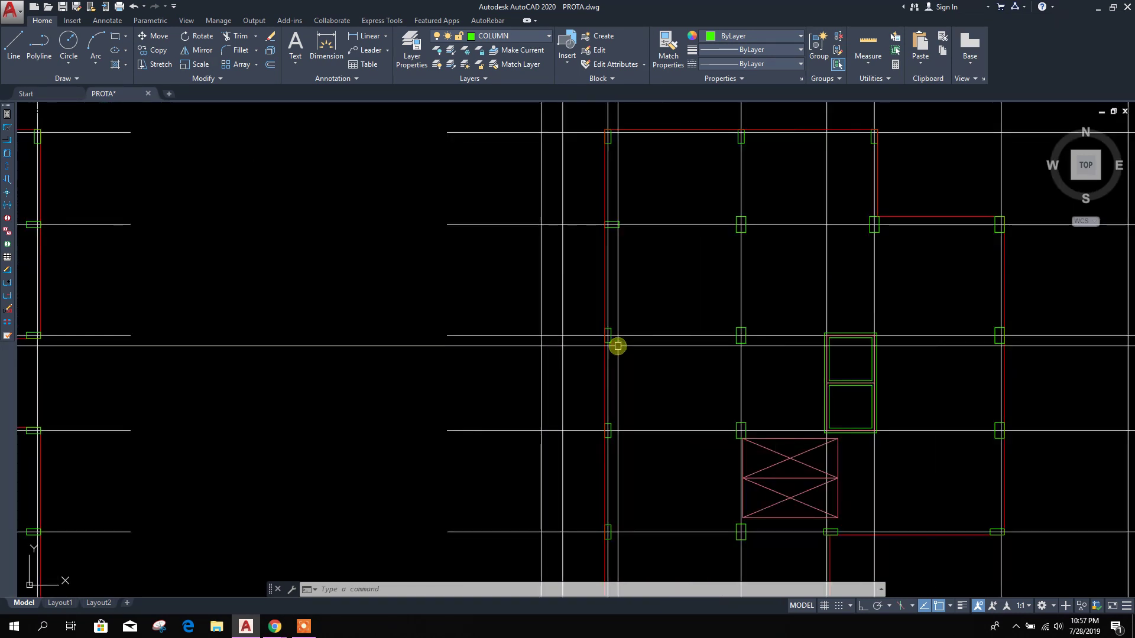
scroll(616, 345, "down", 4)
scroll(616, 294, "up", 3)
scroll(768, 349, "down", 4)
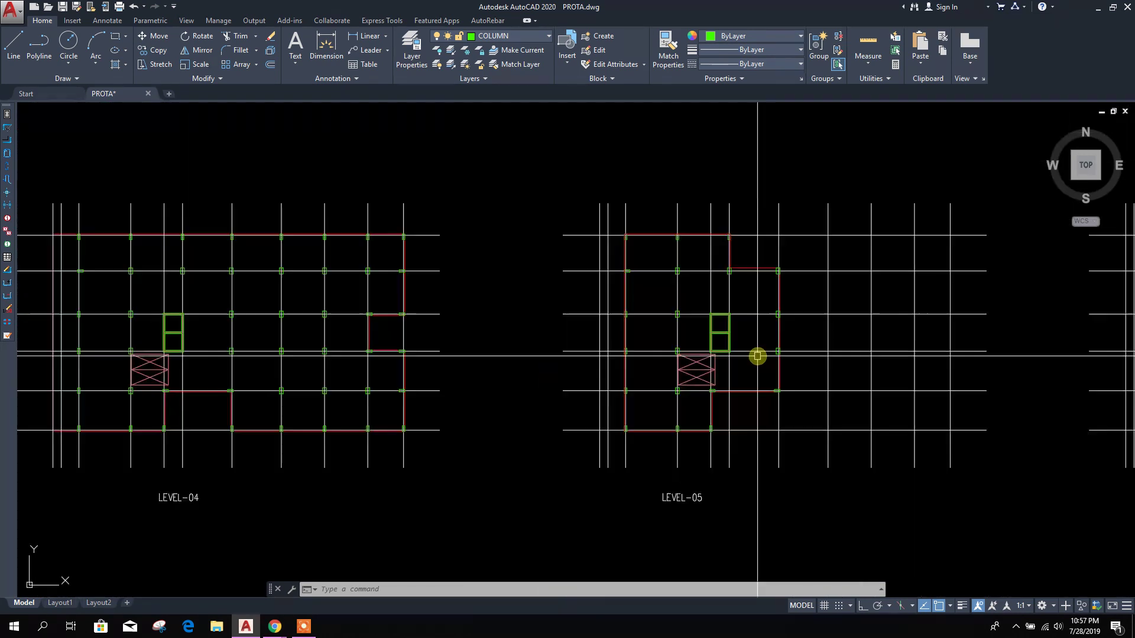
scroll(706, 411, "up", 2)
scroll(723, 395, "down", 2)
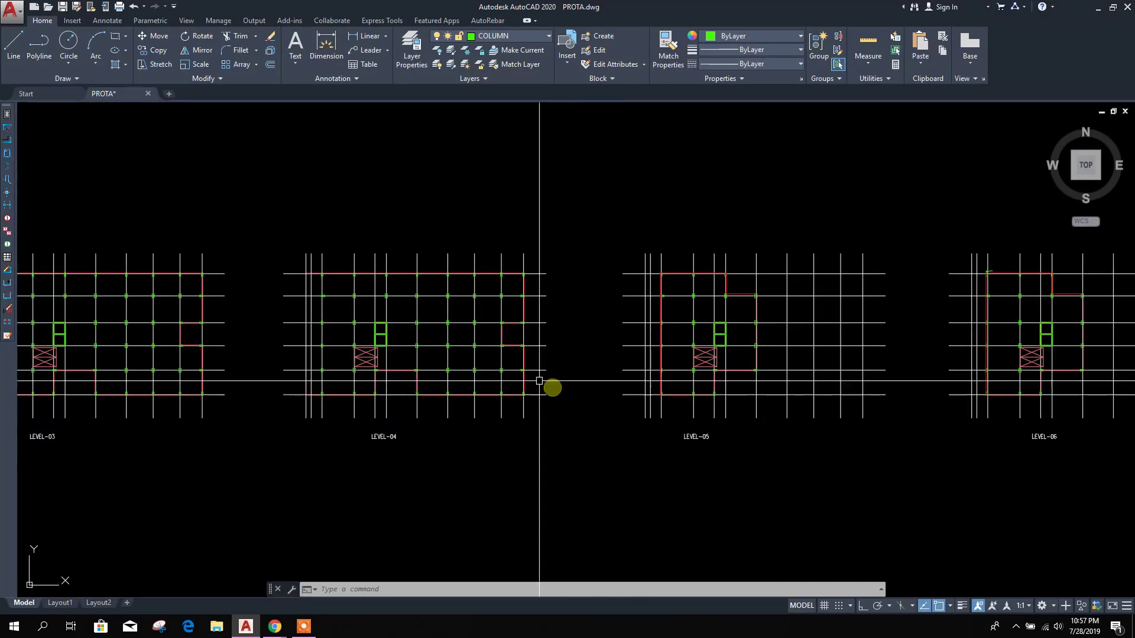
scroll(455, 364, "up", 3)
scroll(544, 329, "down", 2)
scroll(525, 295, "up", 1)
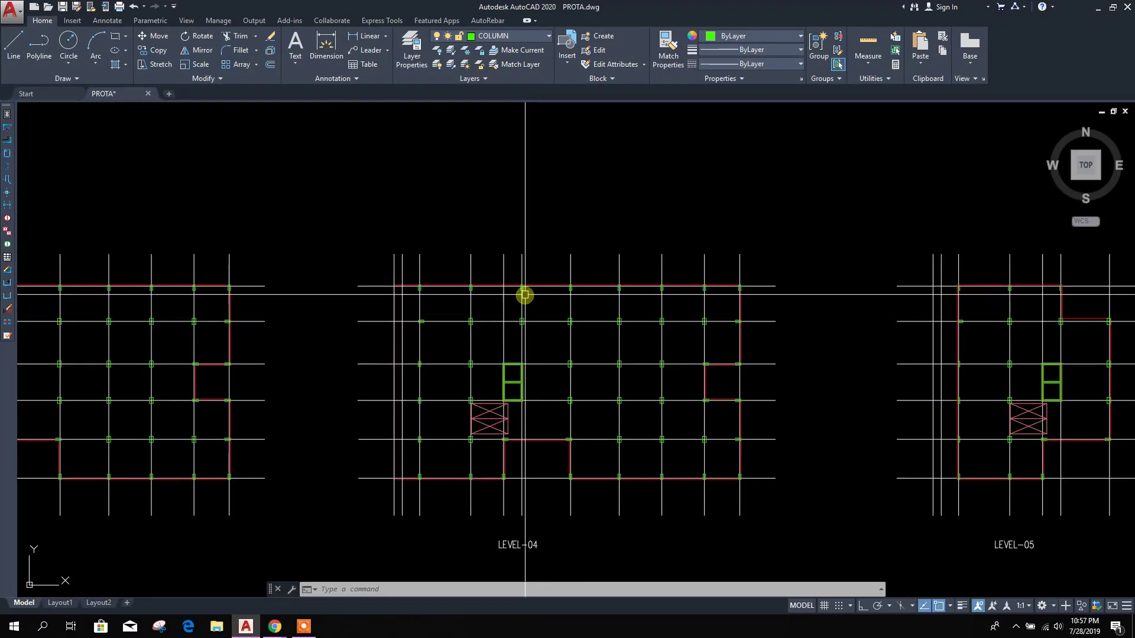
scroll(566, 305, "down", 4)
scroll(679, 374, "down", 2)
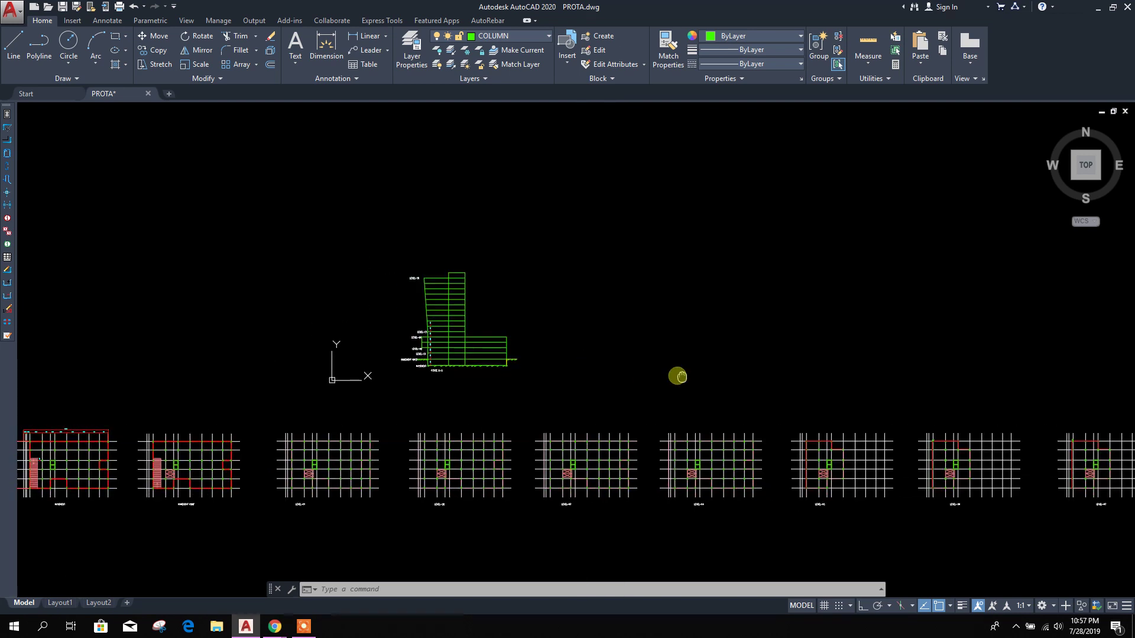
scroll(466, 328, "up", 4)
scroll(473, 341, "up", 2)
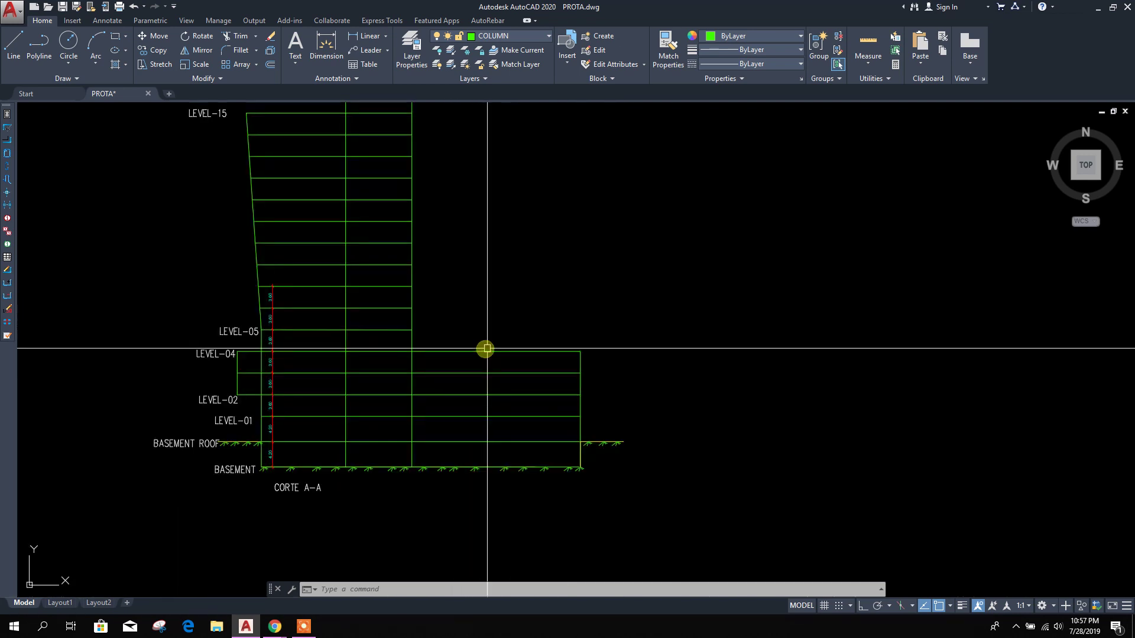
key("Escape")
key("Escape")
scroll(512, 423, "down", 5)
scroll(481, 294, "up", 2)
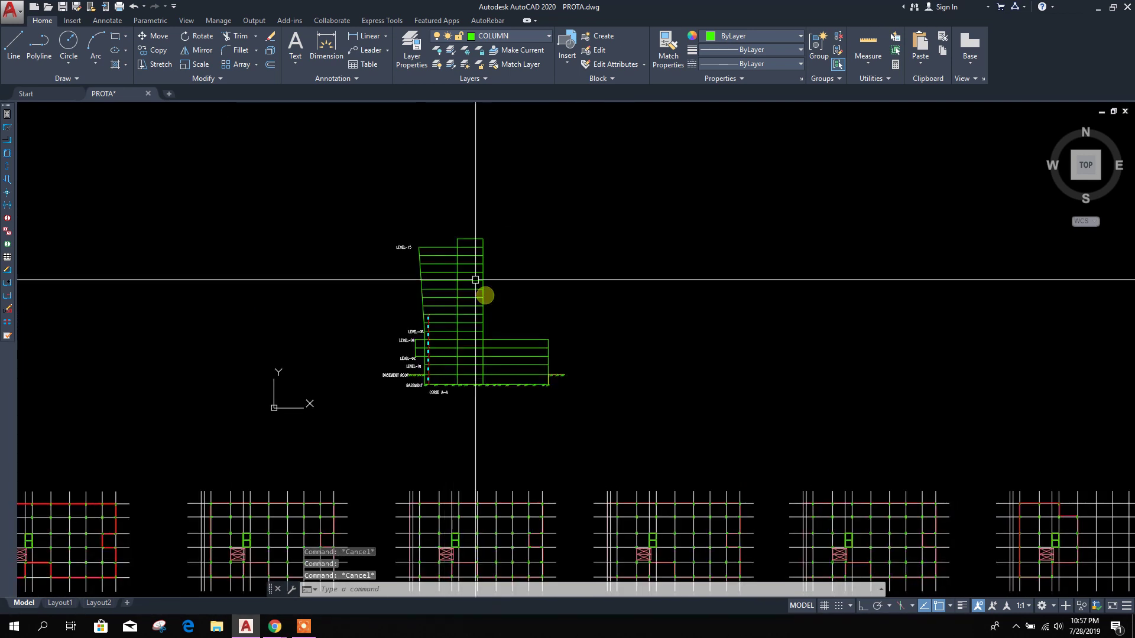
scroll(577, 441, "down", 2)
scroll(578, 448, "up", 1)
scroll(621, 452, "up", 4)
scroll(780, 476, "down", 4)
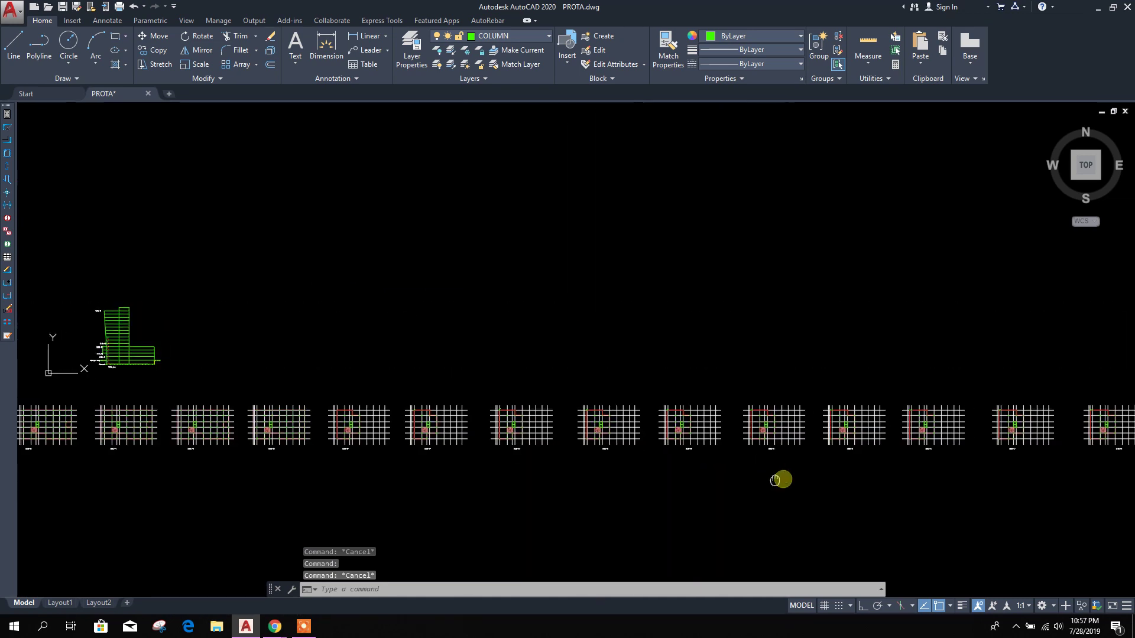
scroll(785, 433, "up", 8)
Step: Inspect the upper-left corner column on the LEVEL-15 plan
middle_click_drag(785, 434, 676, 481)
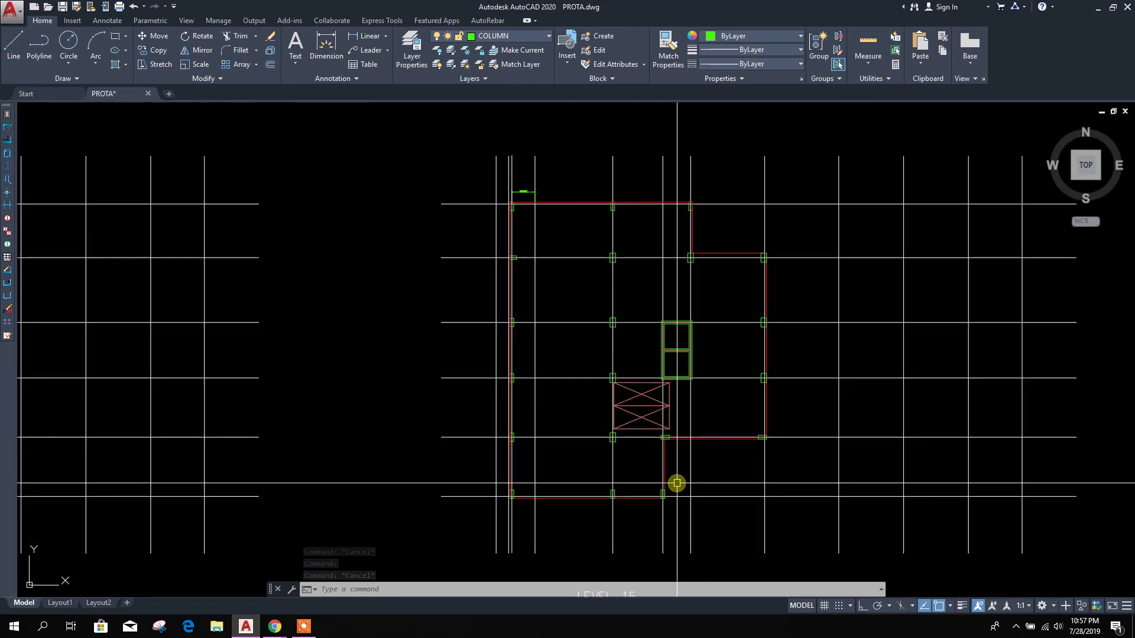
scroll(634, 508, "up", 2)
scroll(634, 511, "down", 3)
scroll(585, 266, "up", 4)
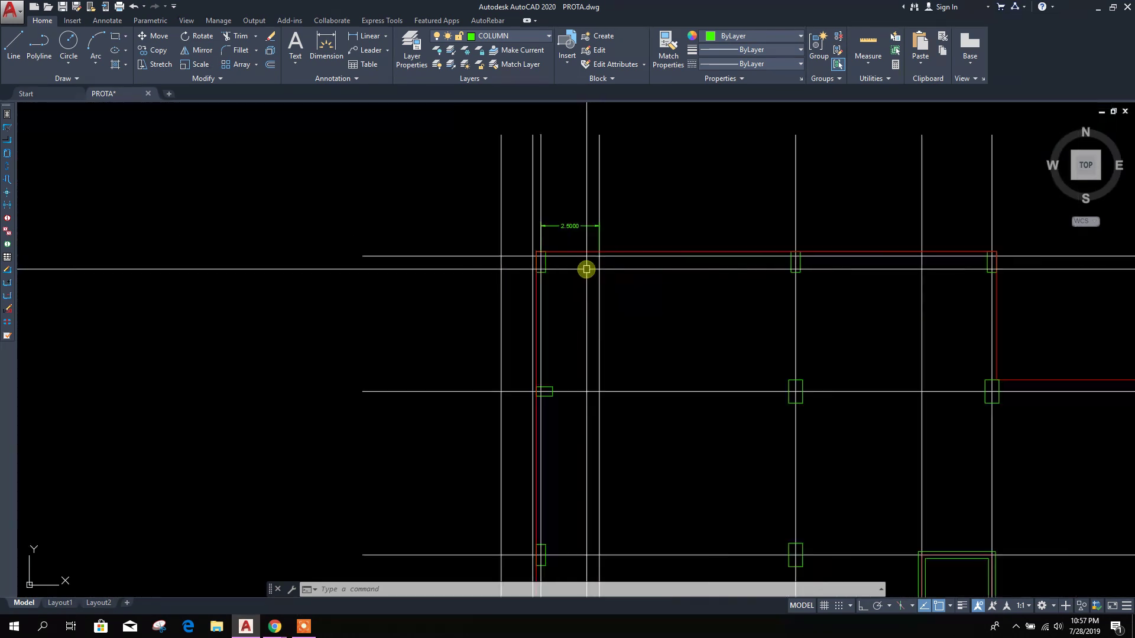
scroll(580, 282, "down", 2)
middle_click_drag(580, 281, 608, 346)
scroll(620, 334, "up", 4)
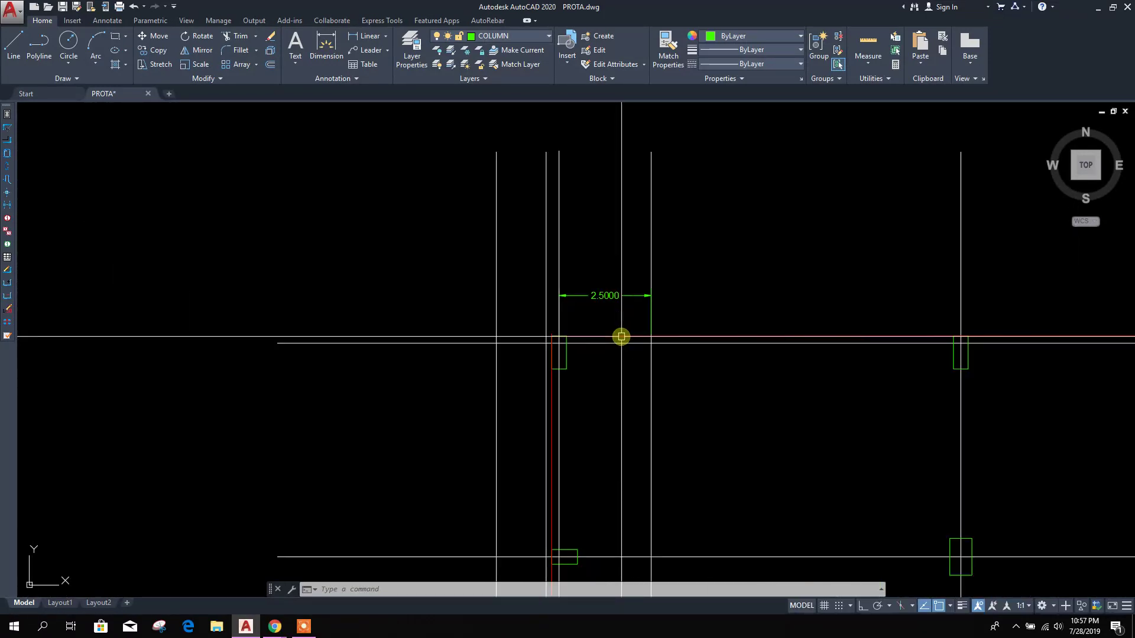
scroll(664, 325, "down", 2)
scroll(674, 339, "up", 4)
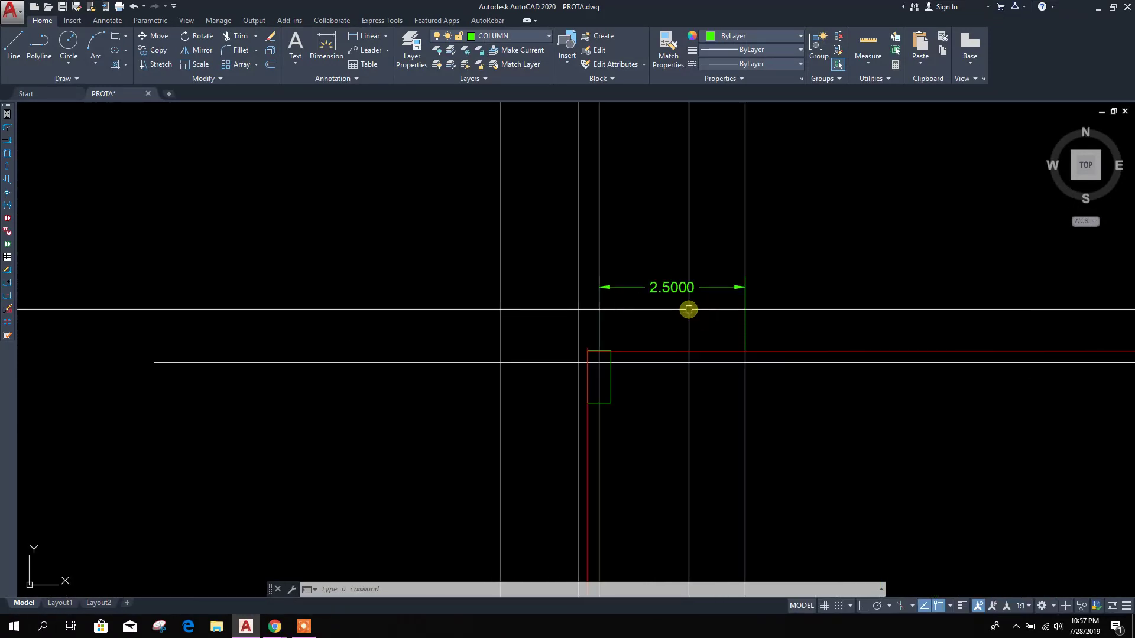
scroll(620, 372, "up", 2)
left_click(608, 385)
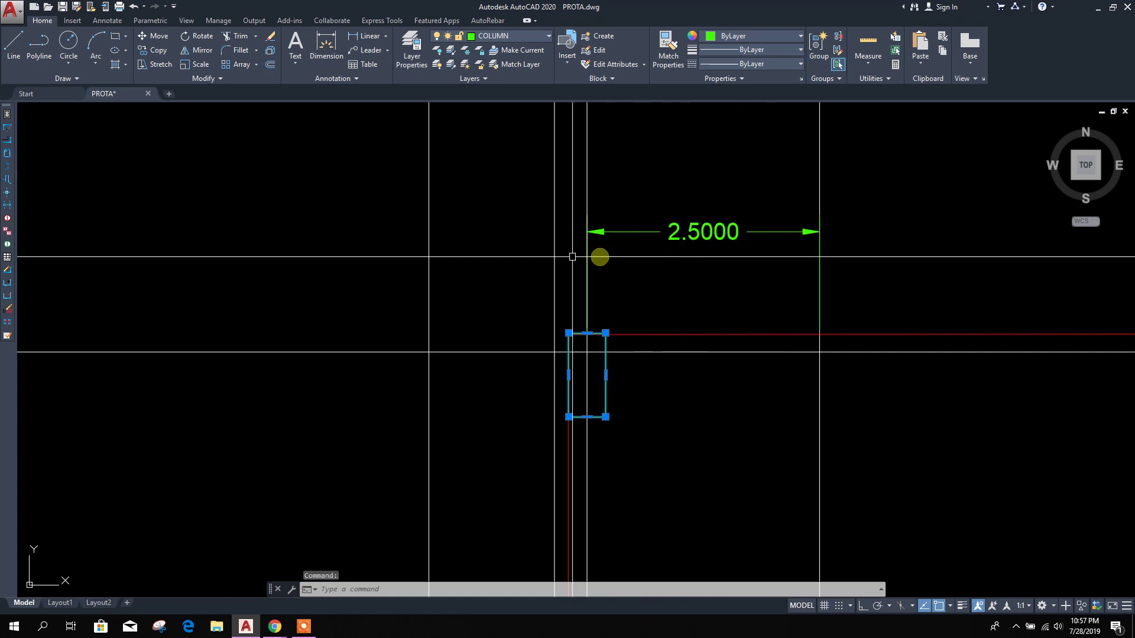
scroll(627, 367, "down", 4)
scroll(632, 384, "down", 3)
key("Escape")
scroll(701, 406, "up", 3)
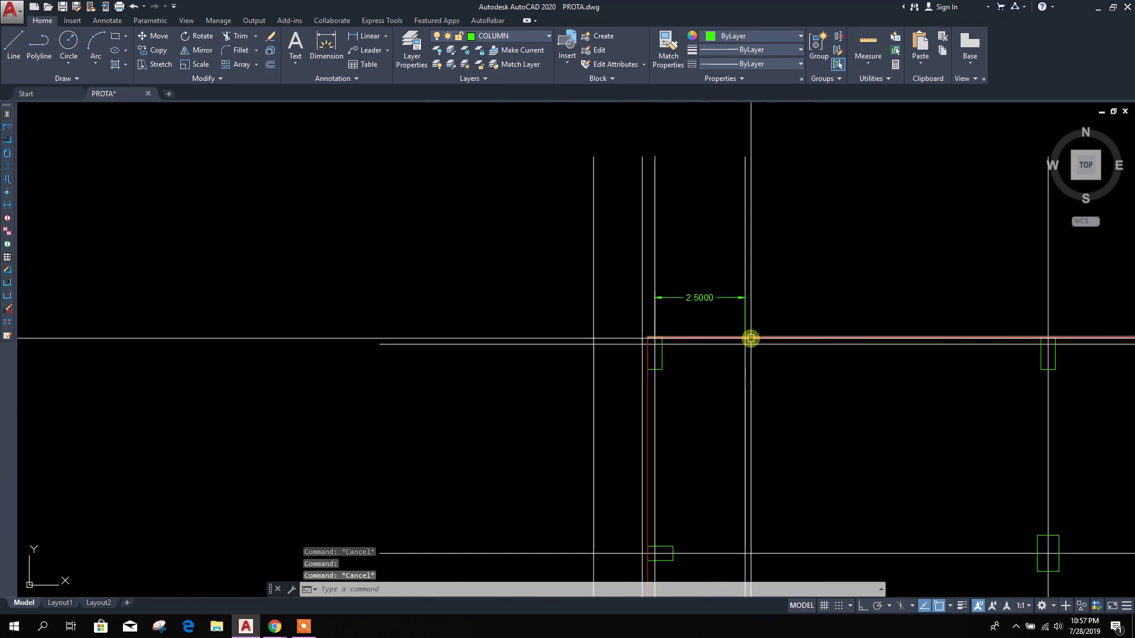
scroll(668, 378, "up", 2)
scroll(668, 380, "down", 2)
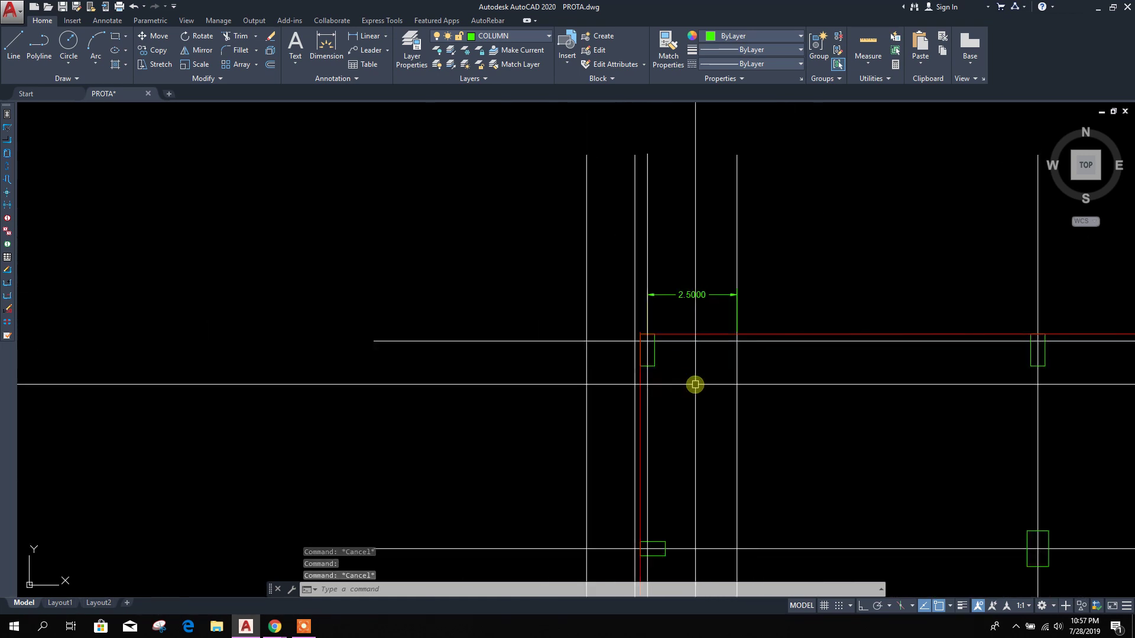
scroll(691, 305, "up", 2)
scroll(685, 320, "down", 3)
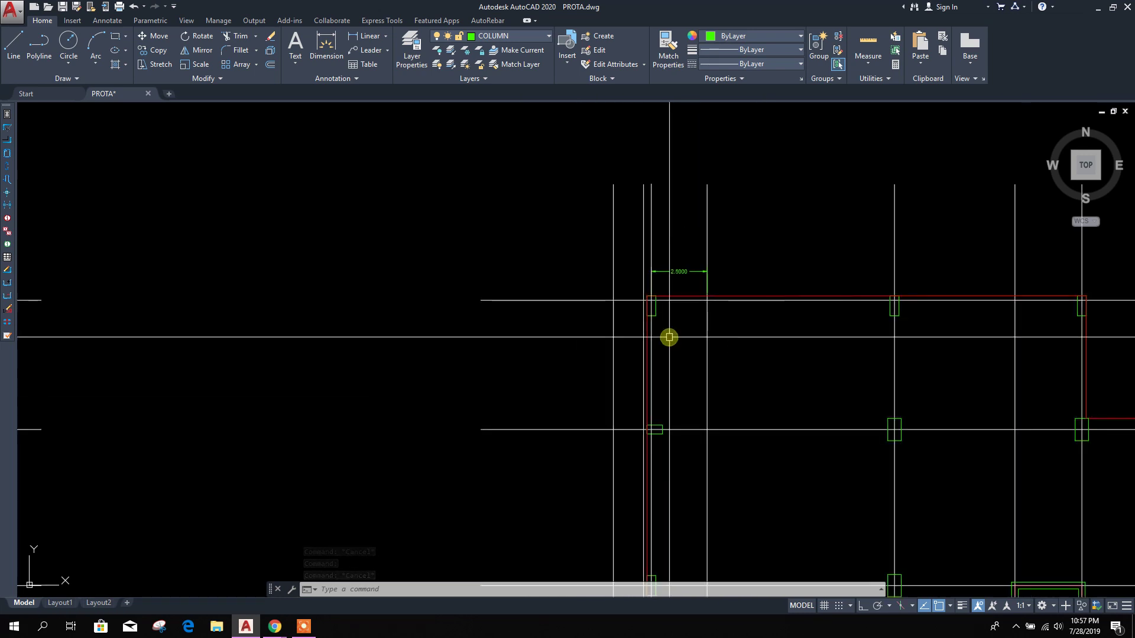
scroll(709, 317, "up", 2)
scroll(735, 260, "up", 3)
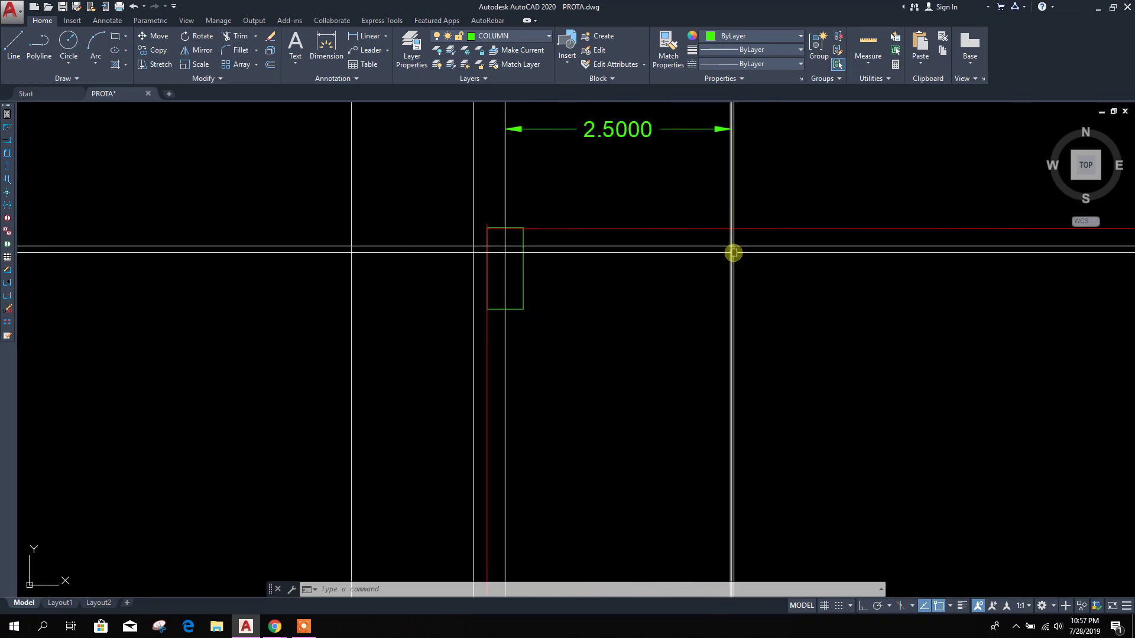
scroll(721, 302, "up", 2)
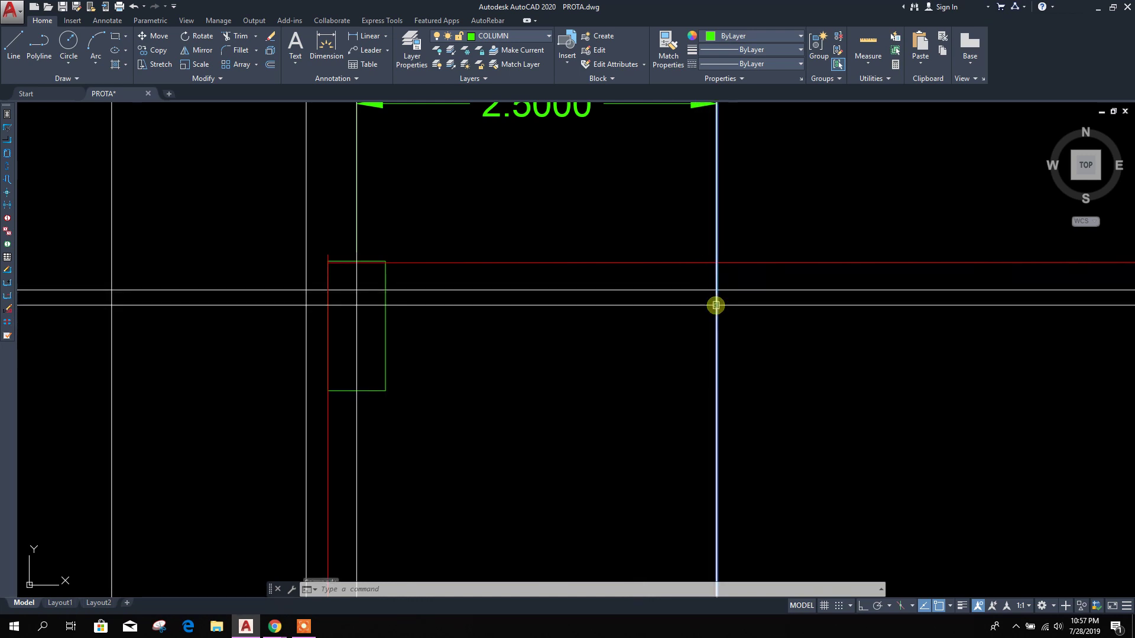
scroll(716, 301, "down", 2)
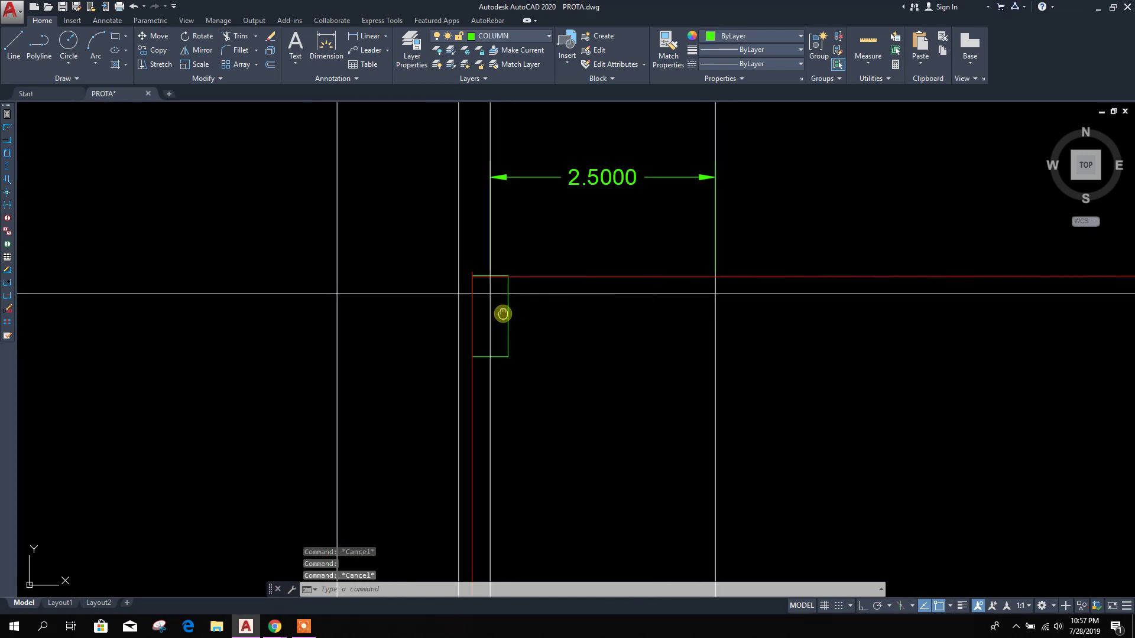
middle_click_drag(502, 314, 585, 349)
scroll(585, 350, "up", 4)
scroll(564, 363, "down", 4)
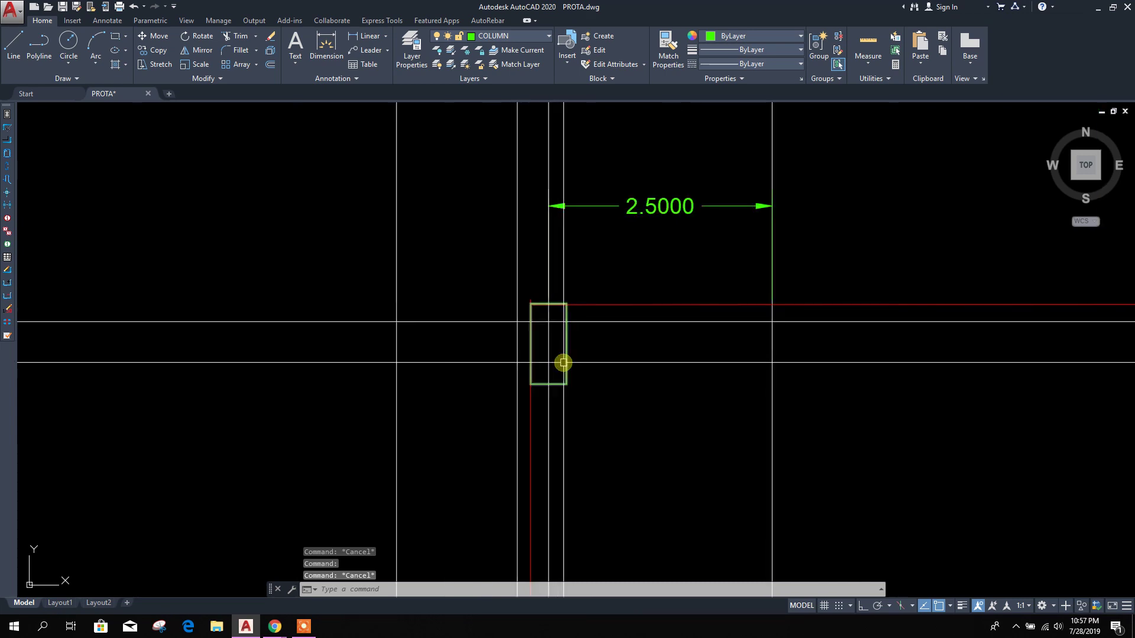
left_click(563, 362)
key("Escape")
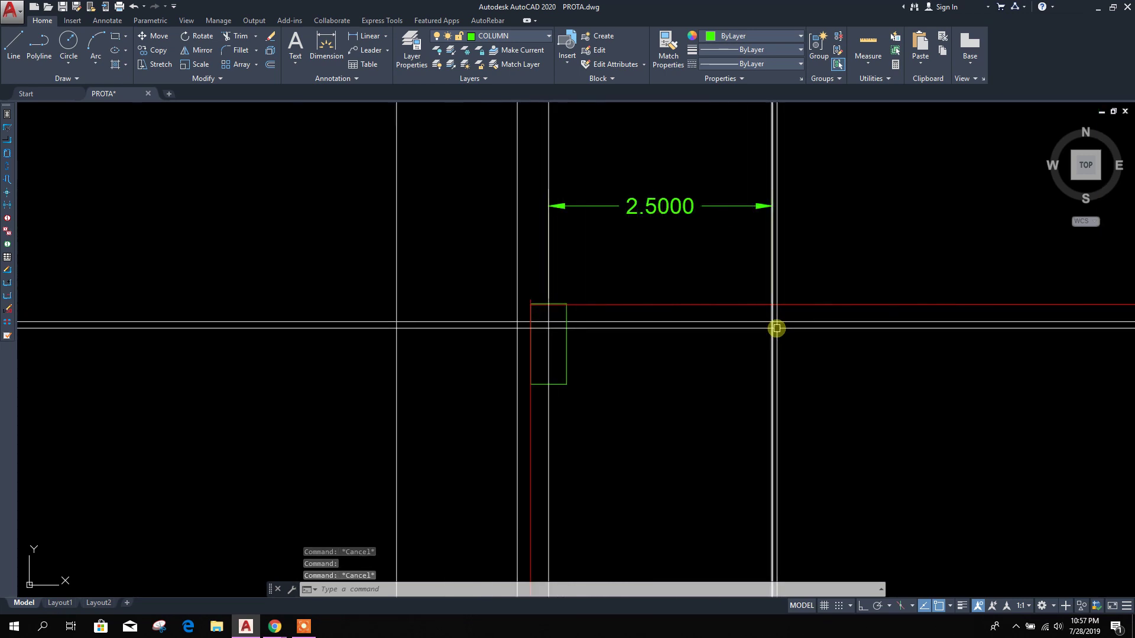
Step: Centre and zoom over the BASEMENT plans
scroll(648, 380, "down", 8)
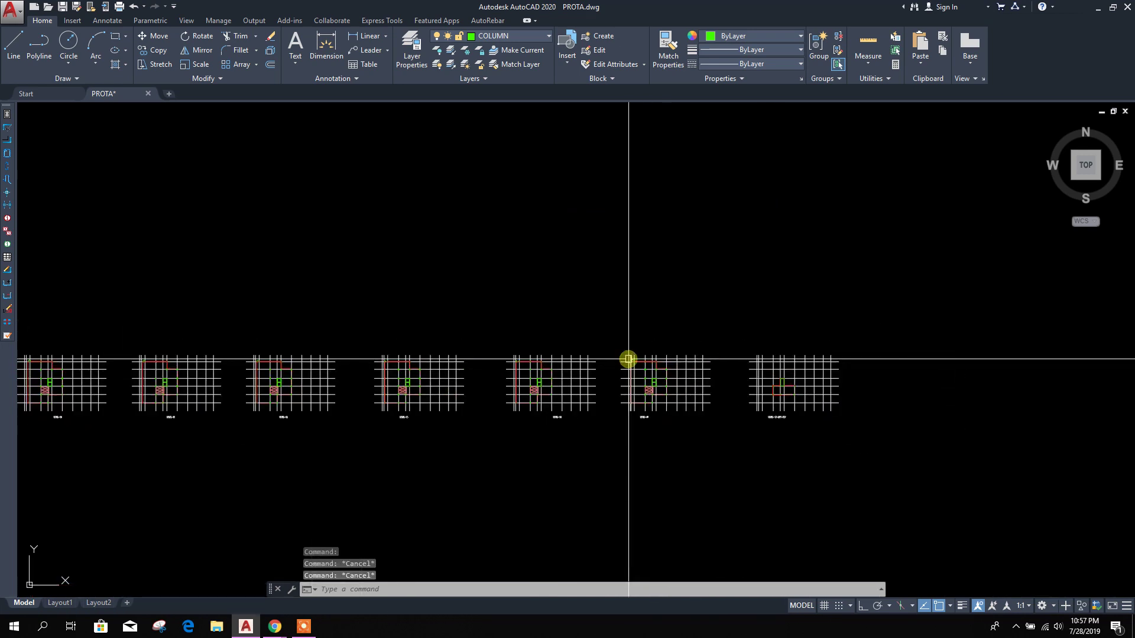
scroll(920, 400, "up", 2)
scroll(281, 420, "down", 4)
scroll(336, 420, "up", 5)
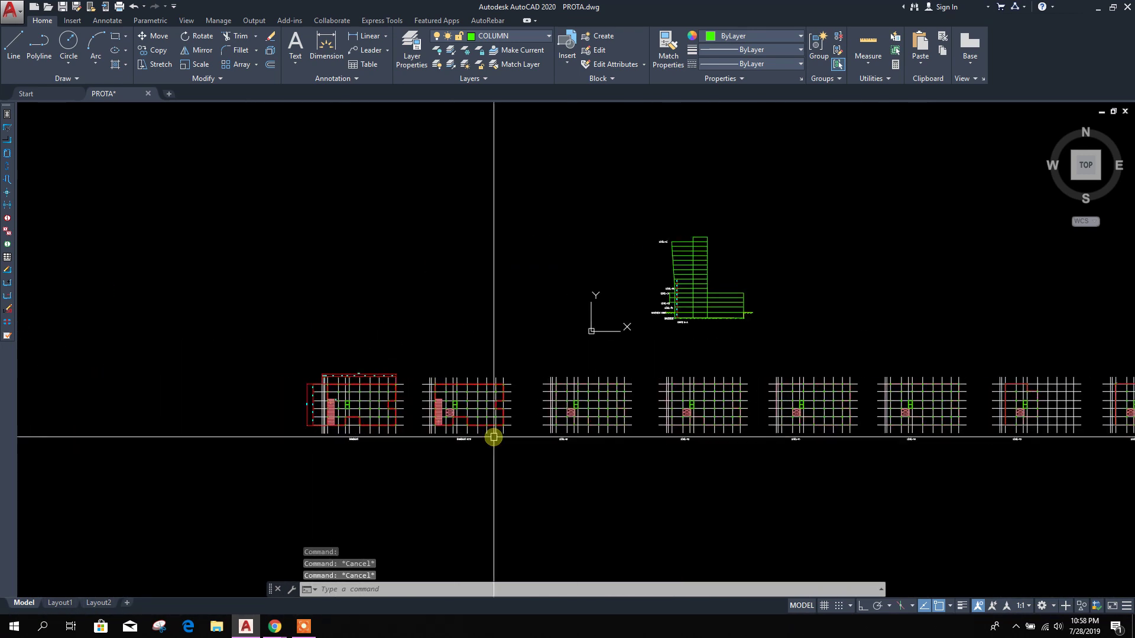
scroll(367, 413, "up", 6)
scroll(284, 393, "down", 4)
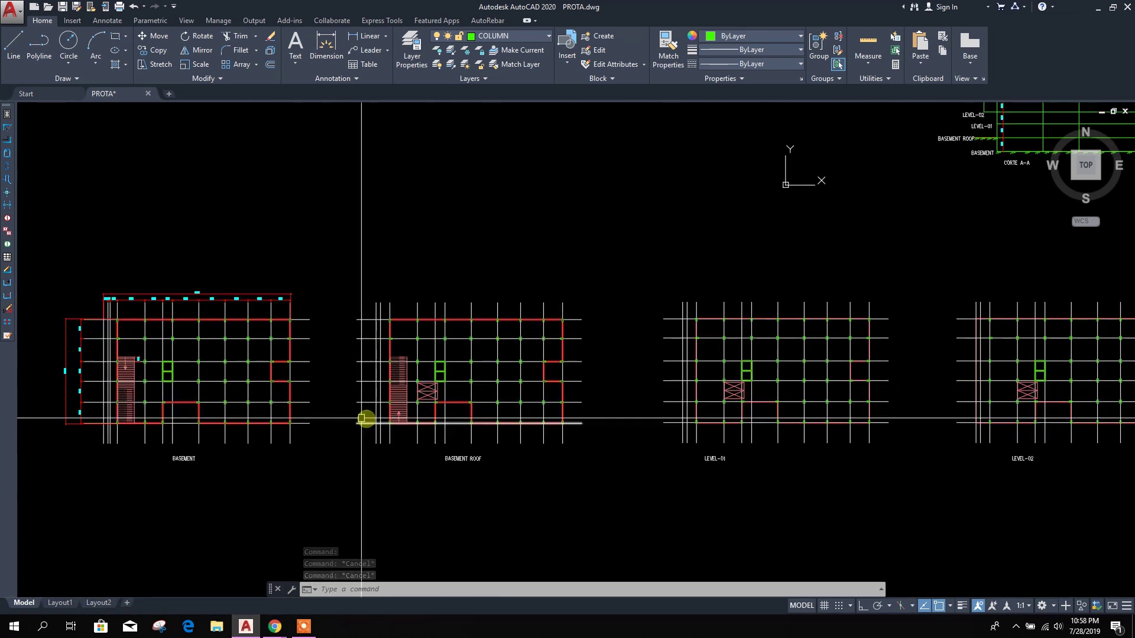
scroll(180, 393, "up", 4)
middle_click_drag(321, 433, 426, 445)
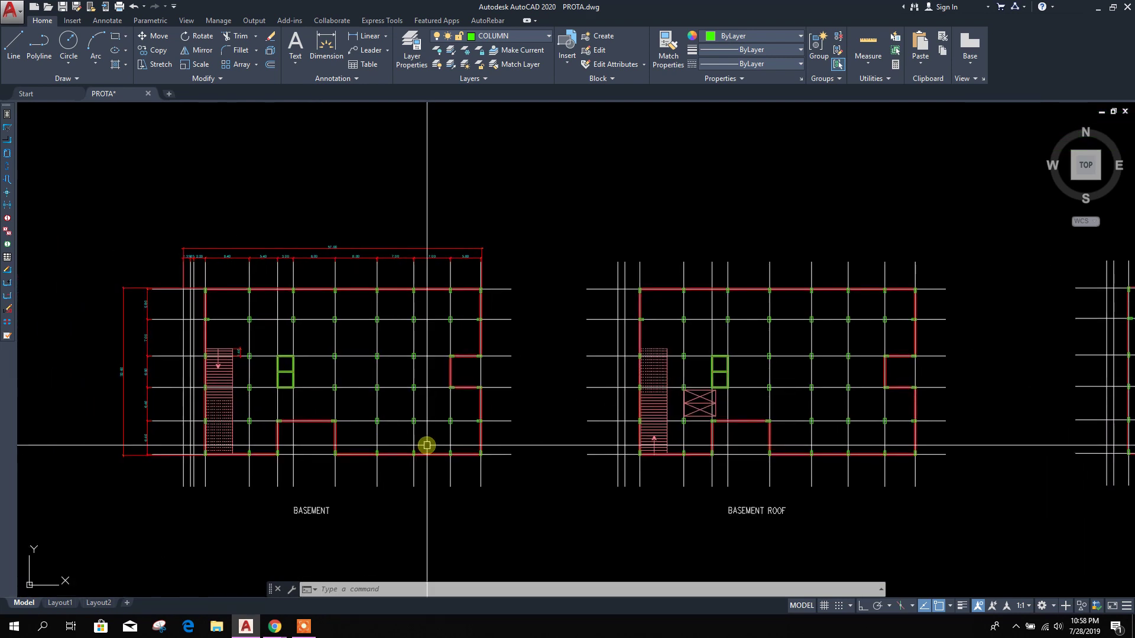
key("Escape")
key("Escape")
scroll(418, 426, "down", 2)
scroll(380, 393, "up", 2)
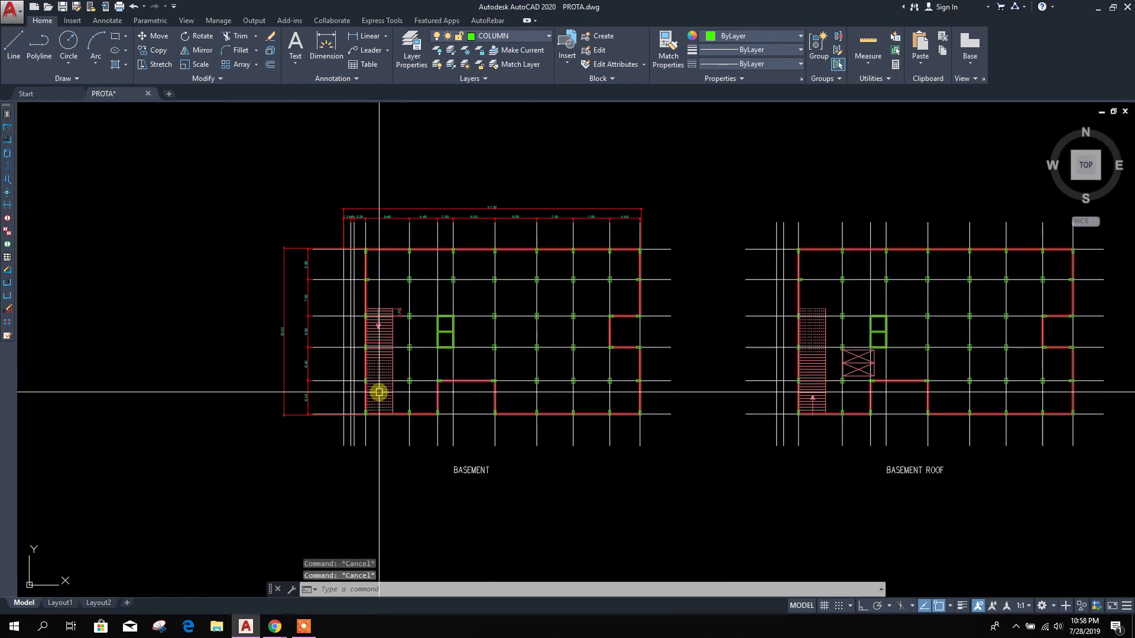
Step: Pan across to the LEVEL-01 and LEVEL-02 plans
middle_click_drag(566, 425, 417, 457)
scroll(413, 457, "down", 3)
middle_click_drag(650, 484, 503, 484)
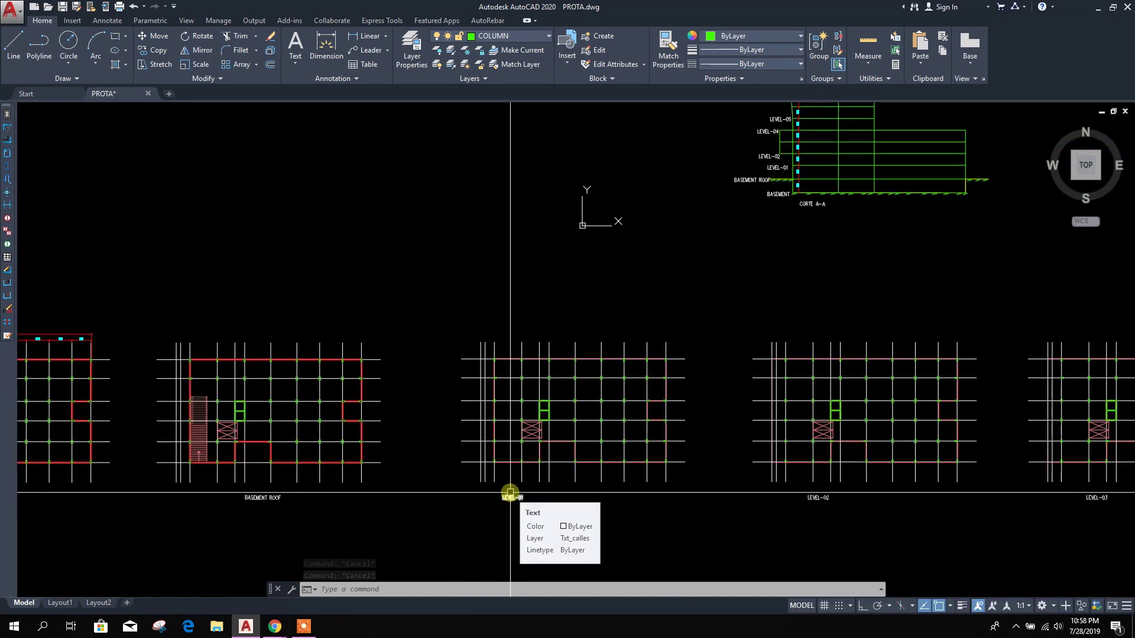
key("Escape")
Step: Raise the level plans in the view and bring up the Windows search panel
scroll(521, 414, "up", 4)
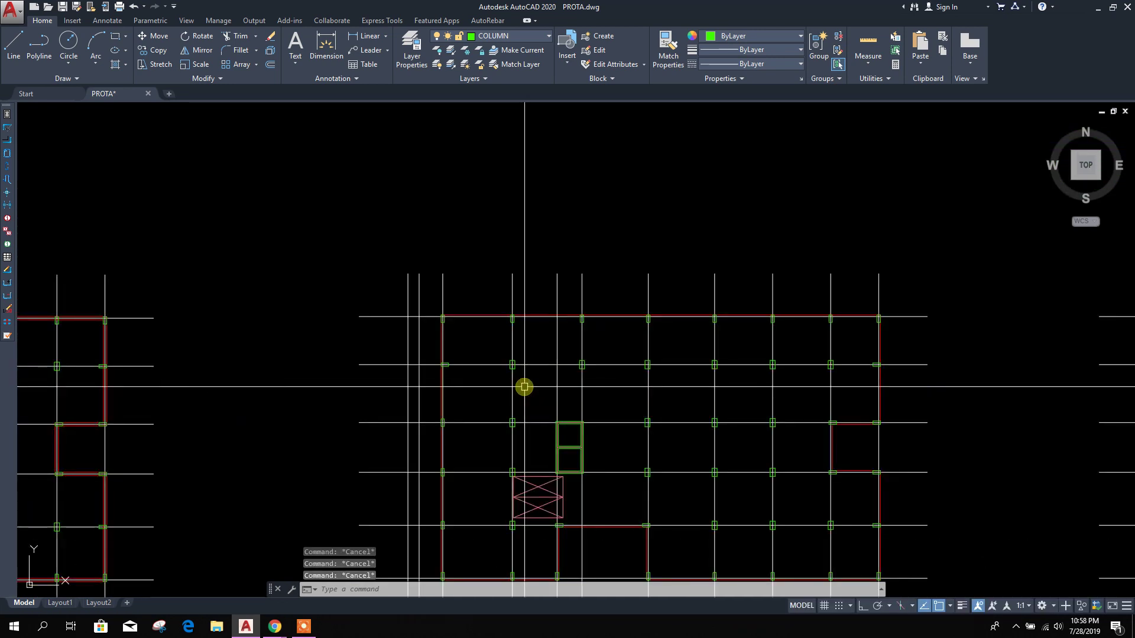
scroll(524, 387, "down", 4)
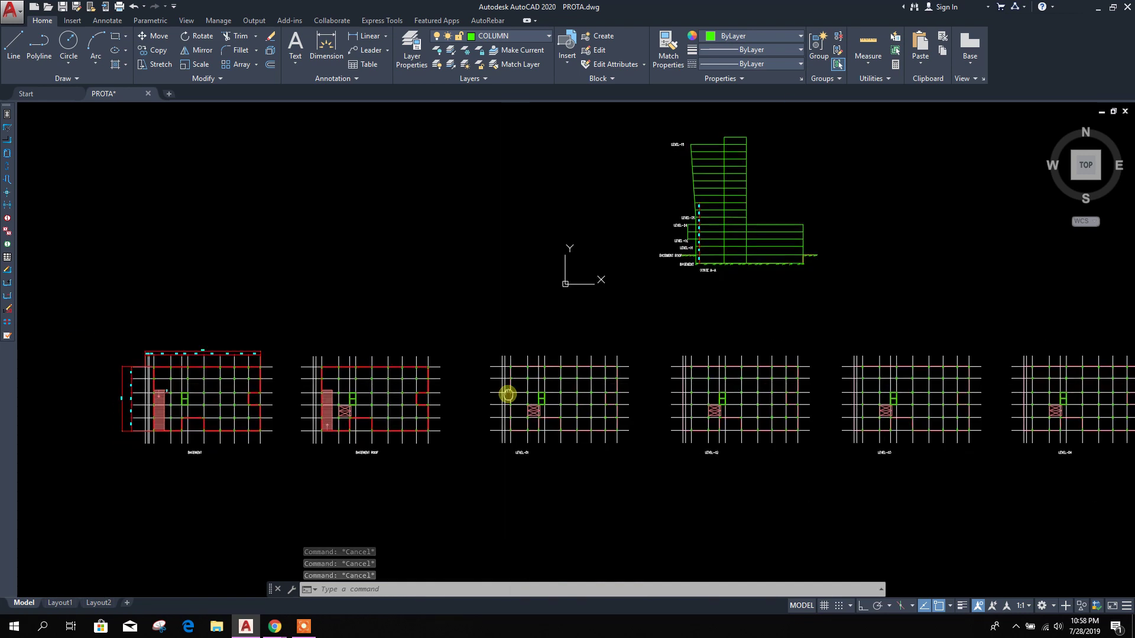
scroll(650, 354, "up", 2)
middle_click_drag(655, 355, 646, 283)
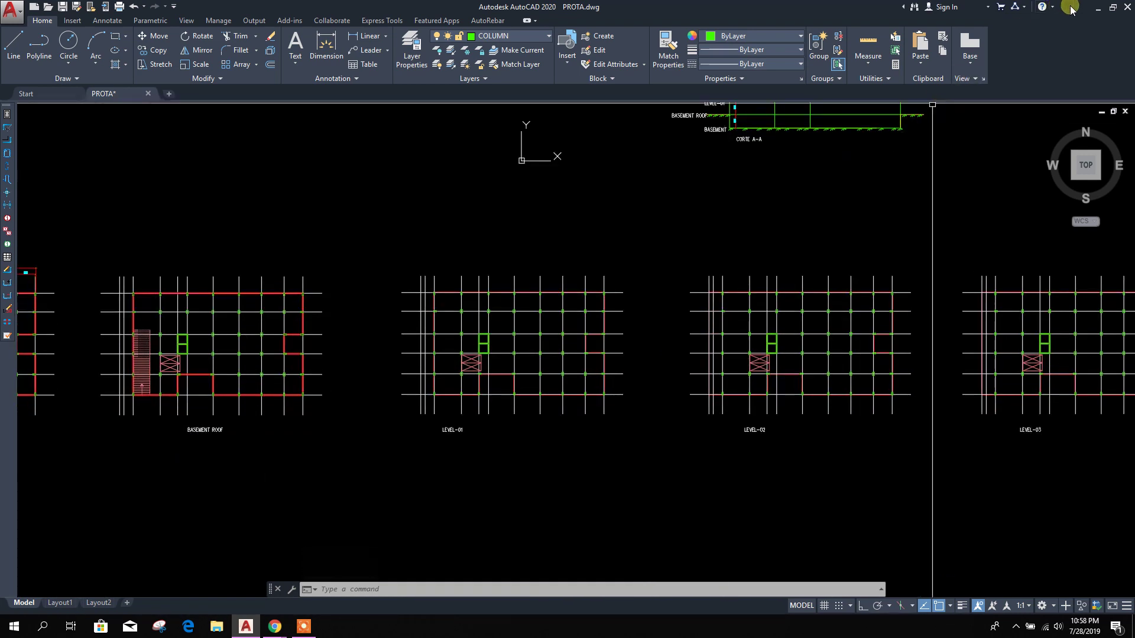
left_click(45, 626)
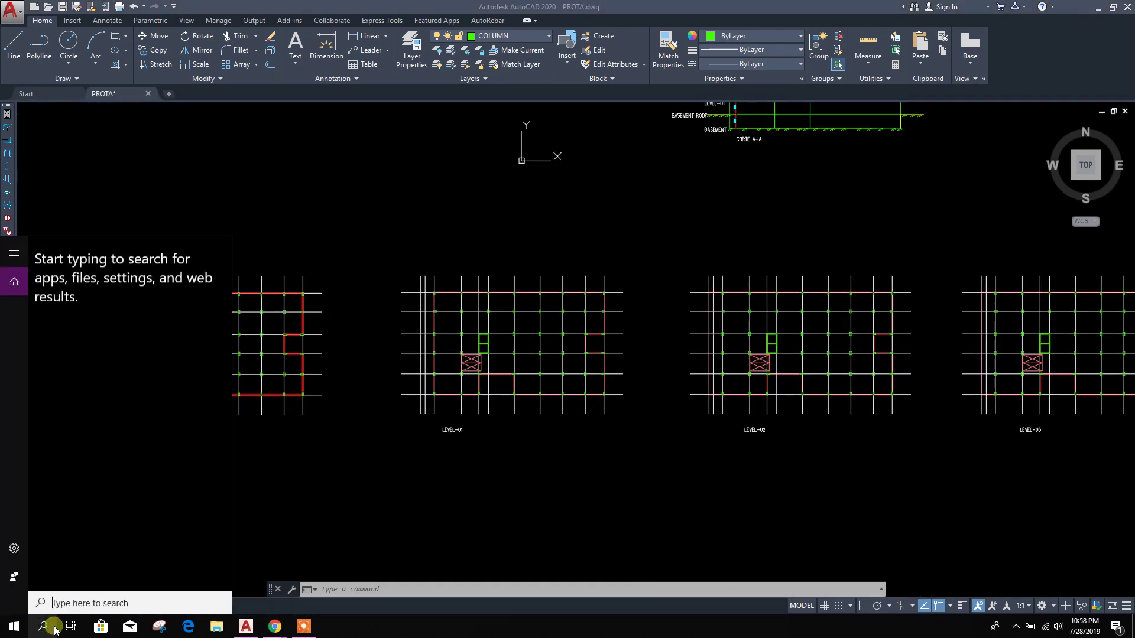
Step: Launch ProtaStructure 2019 EN from a 'prot' Start-menu search and minimize AutoCAD to reveal its welcome window
type("pro")
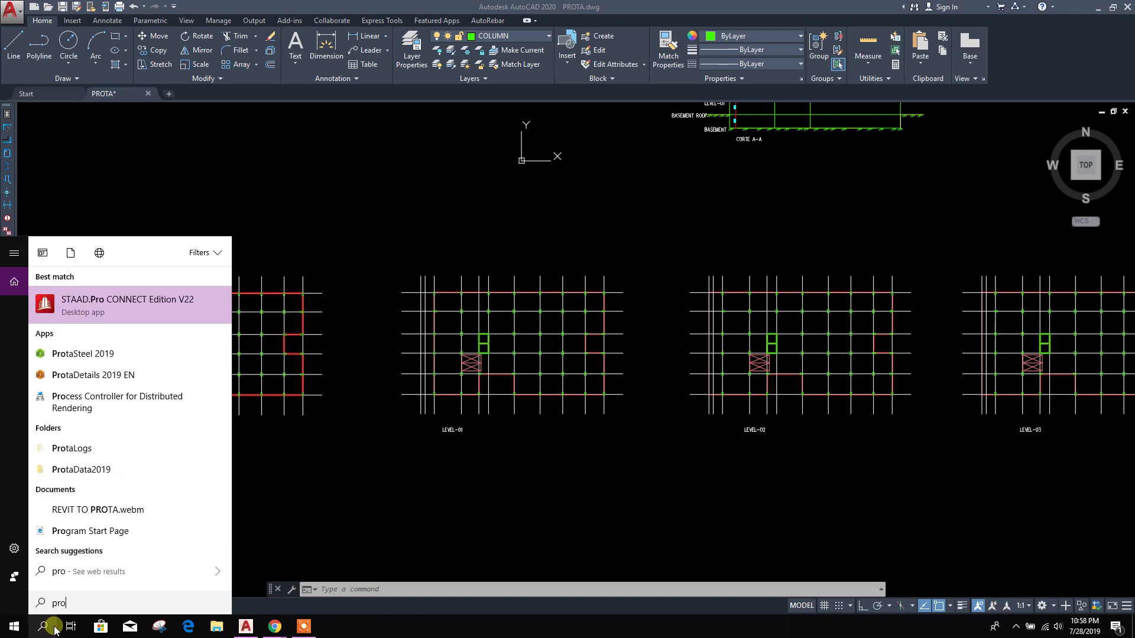
type("t")
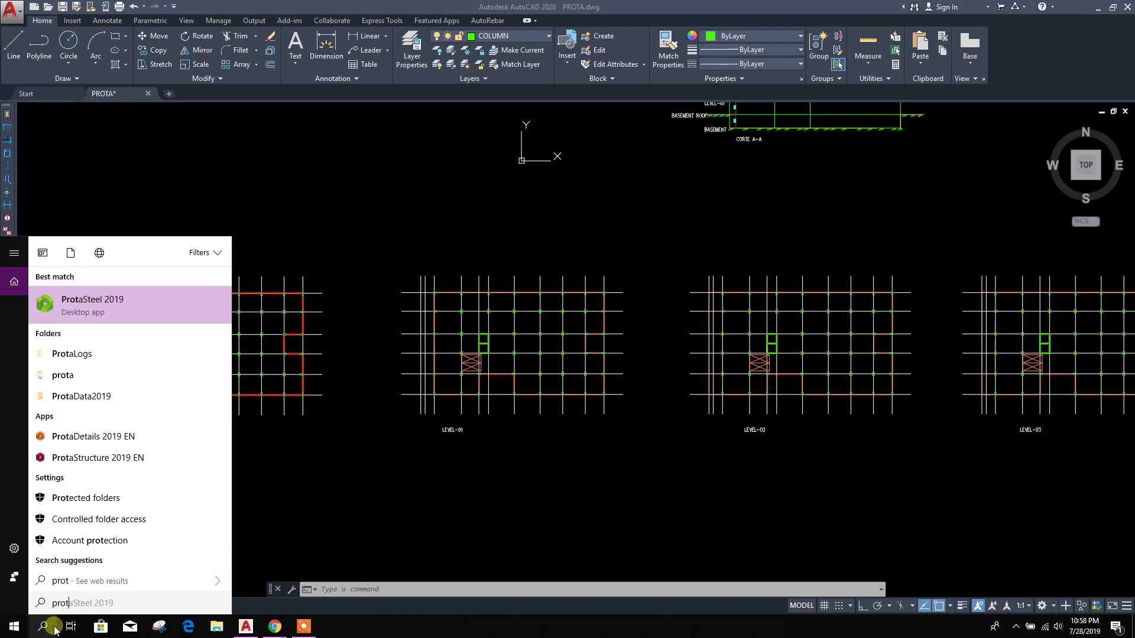
left_click(115, 462)
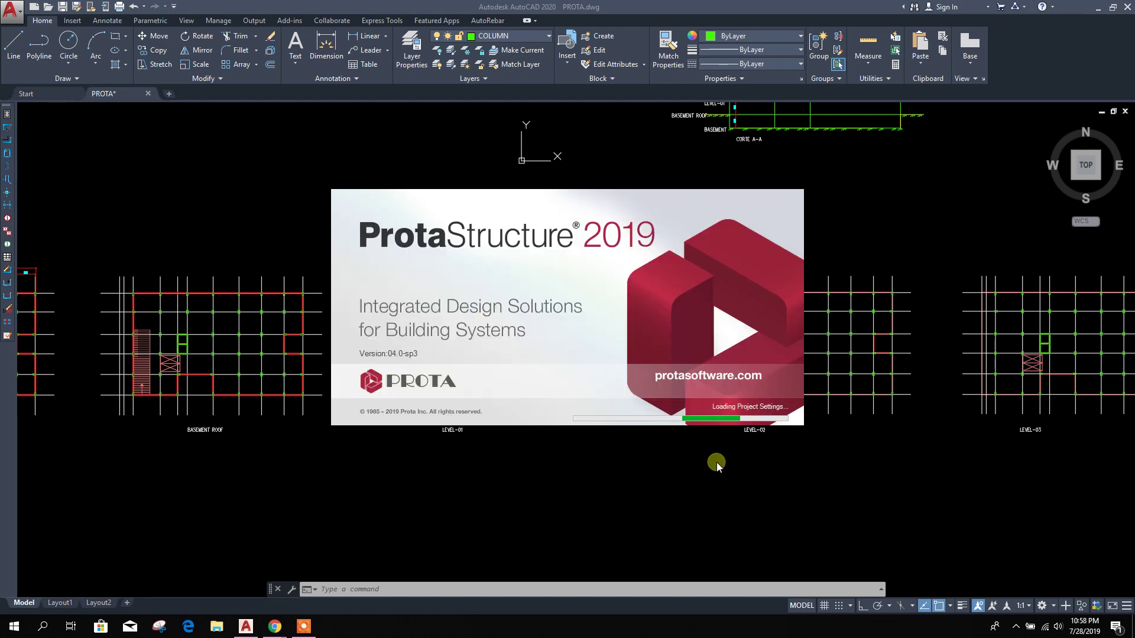
left_click(1097, 8)
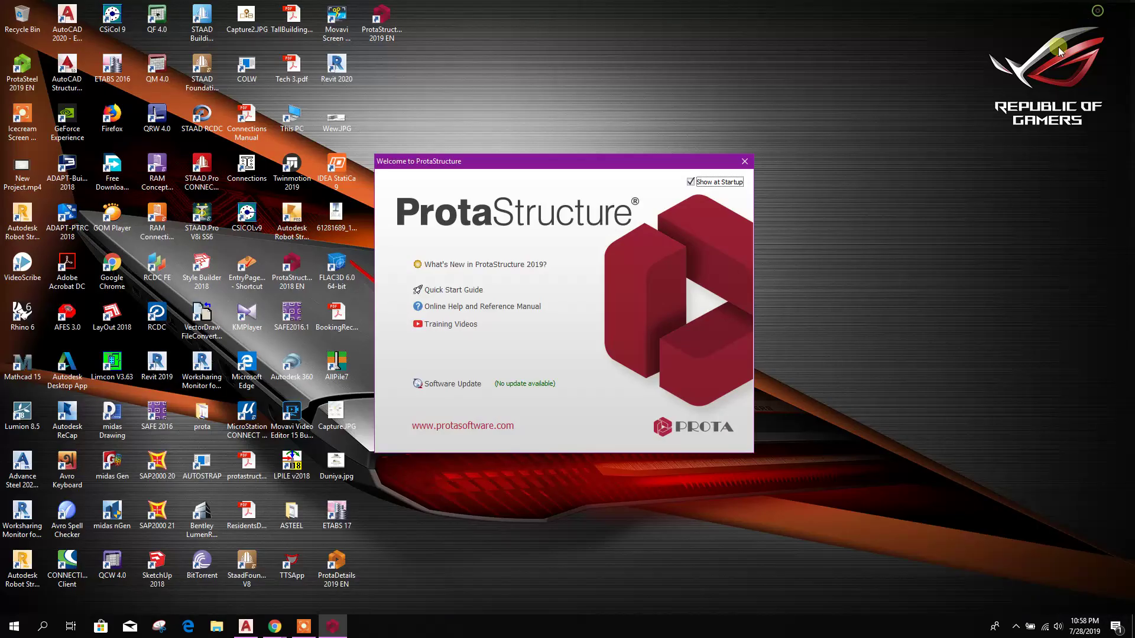
Step: Close the welcome window, list All Projects, and create a new project coded DEMONSTRATIONPROJECT
left_click(743, 161)
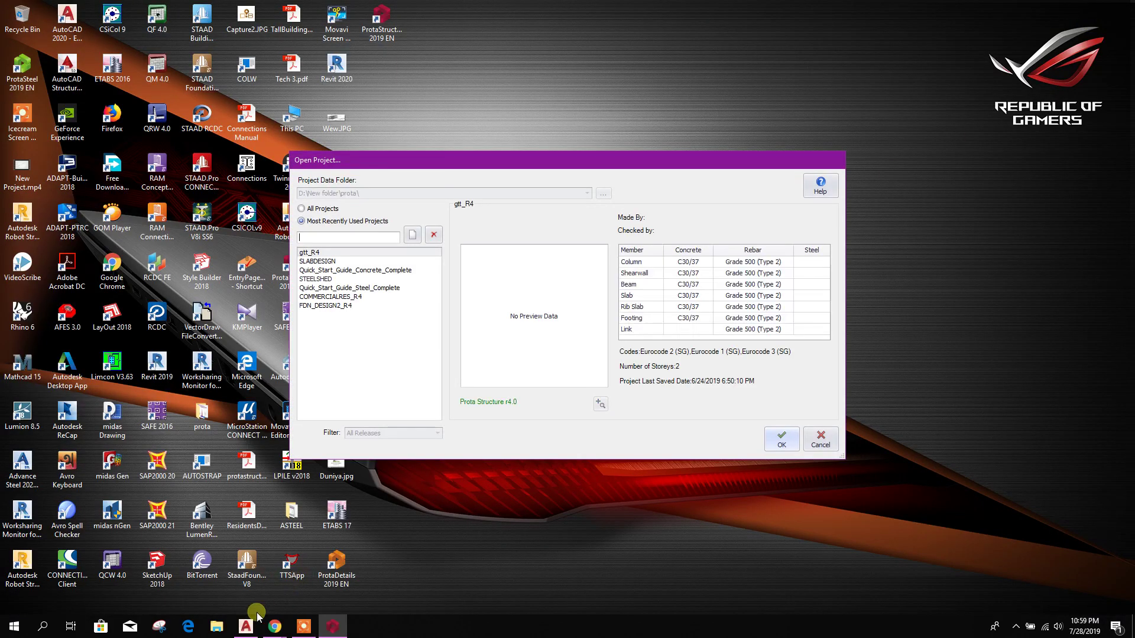
left_click(245, 626)
left_click(326, 627)
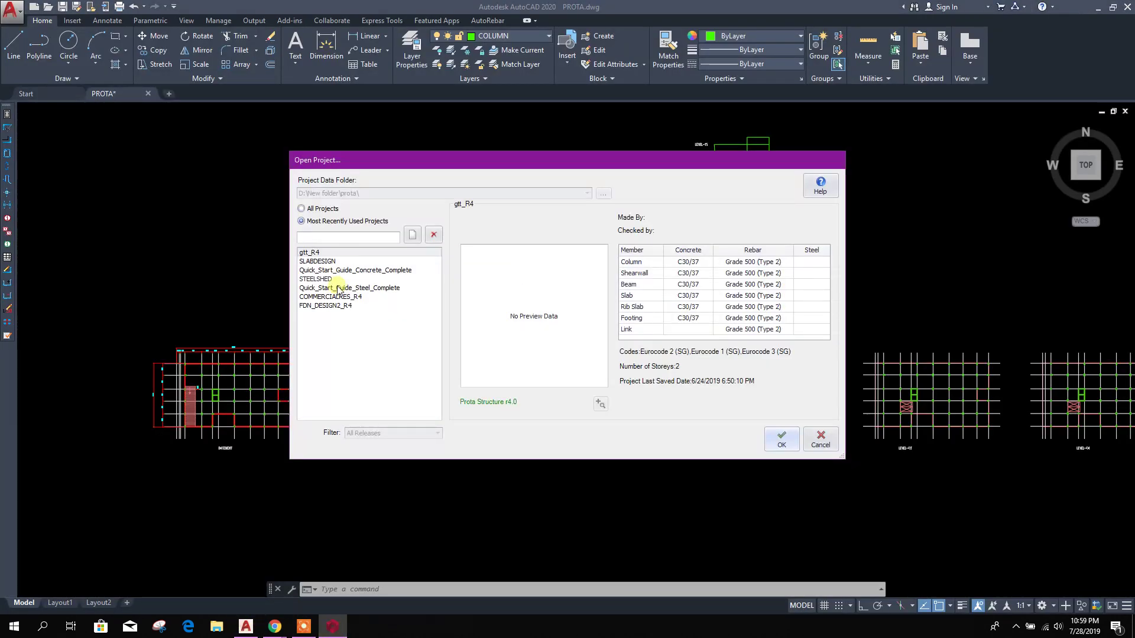
left_click(324, 209)
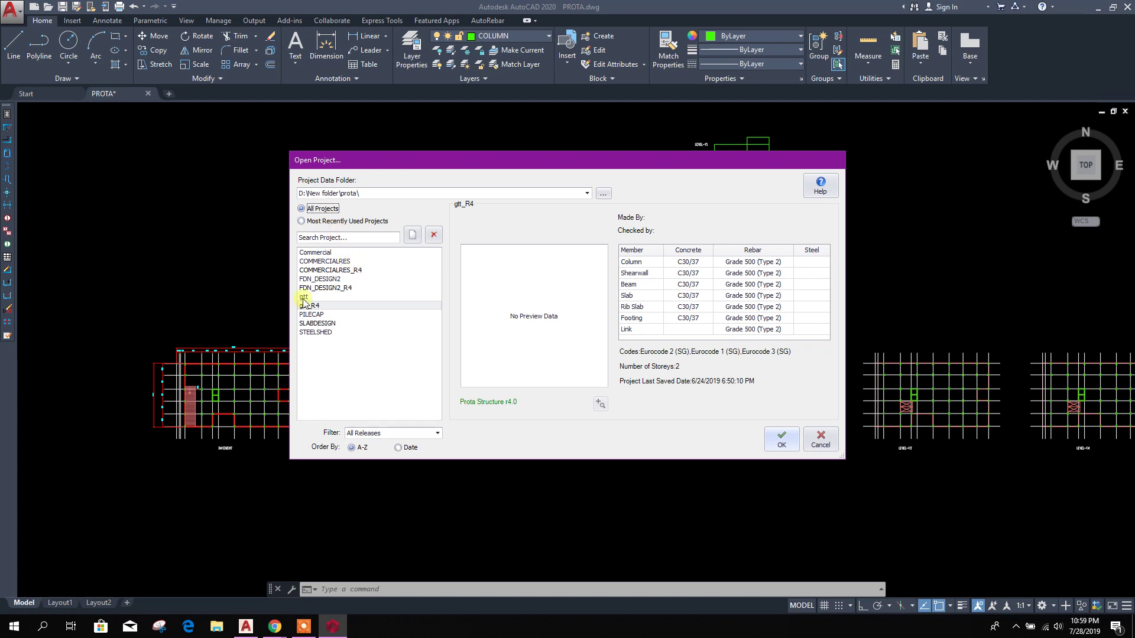
left_click(412, 236)
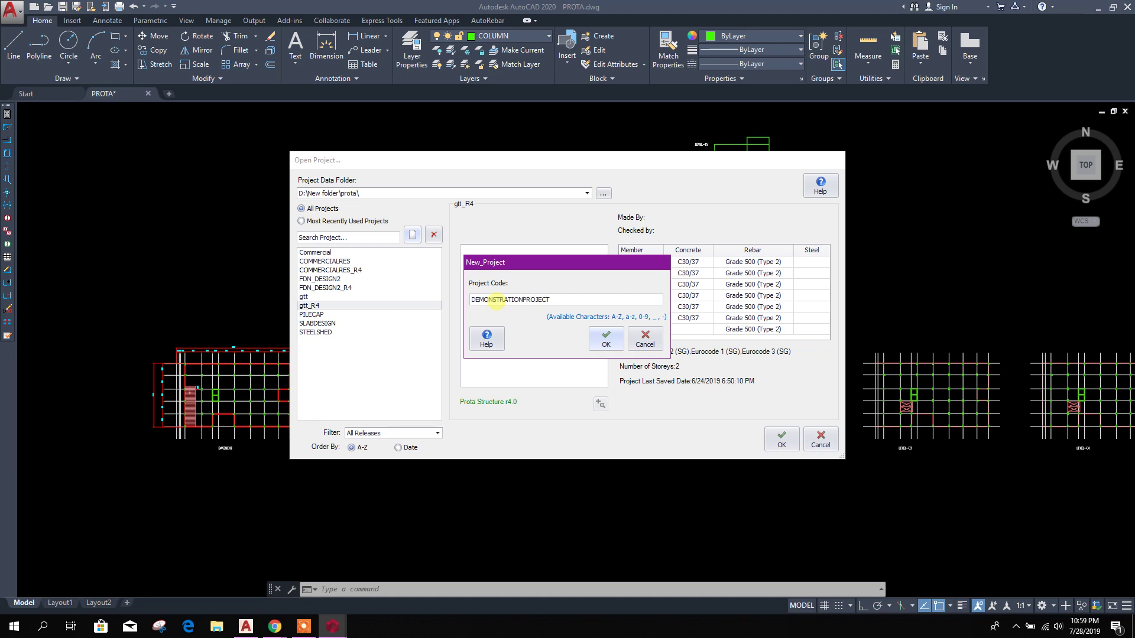
left_click(606, 340)
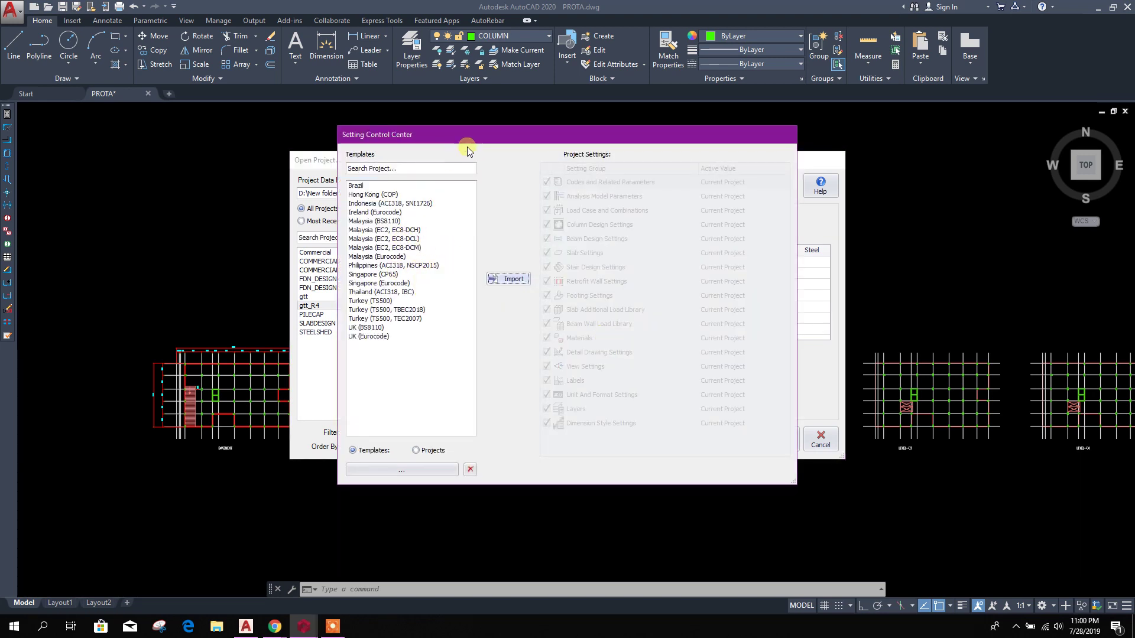
Step: Import the Thailand (ACI318, IBC) settings template into DEMONSTRATIONPROJECT
left_click_drag(467, 147, 475, 132)
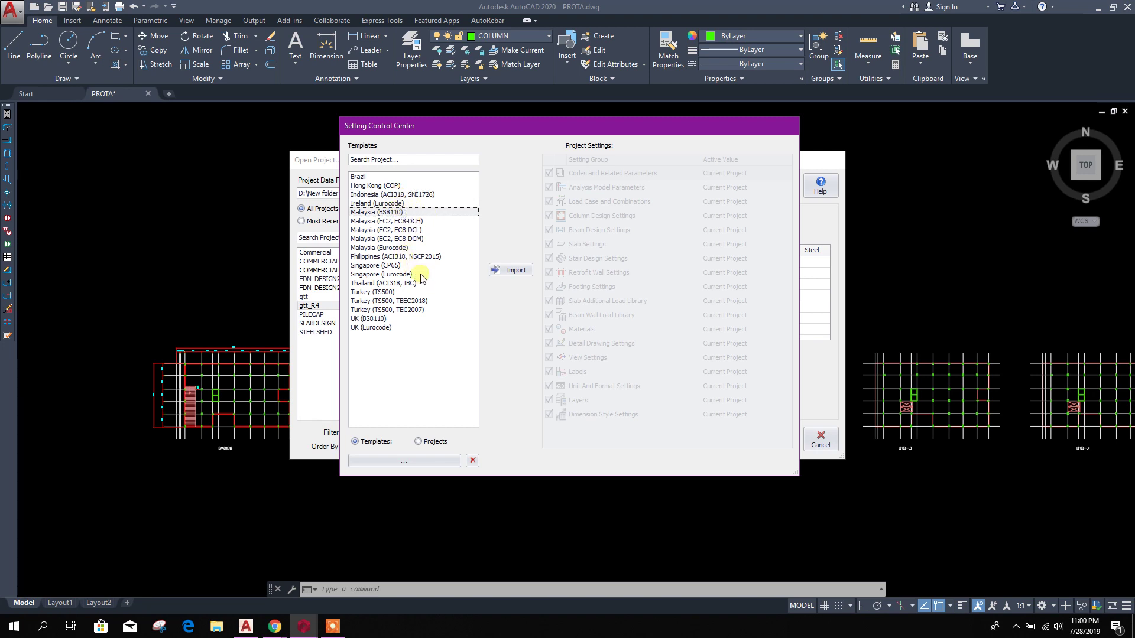
left_click(382, 259)
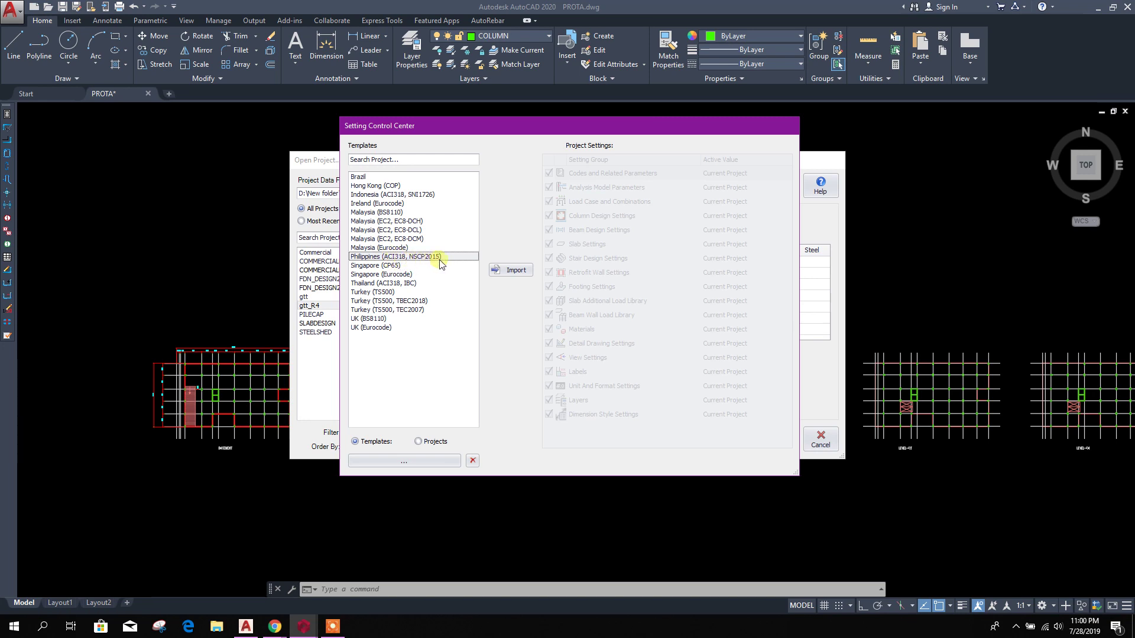
left_click(401, 283)
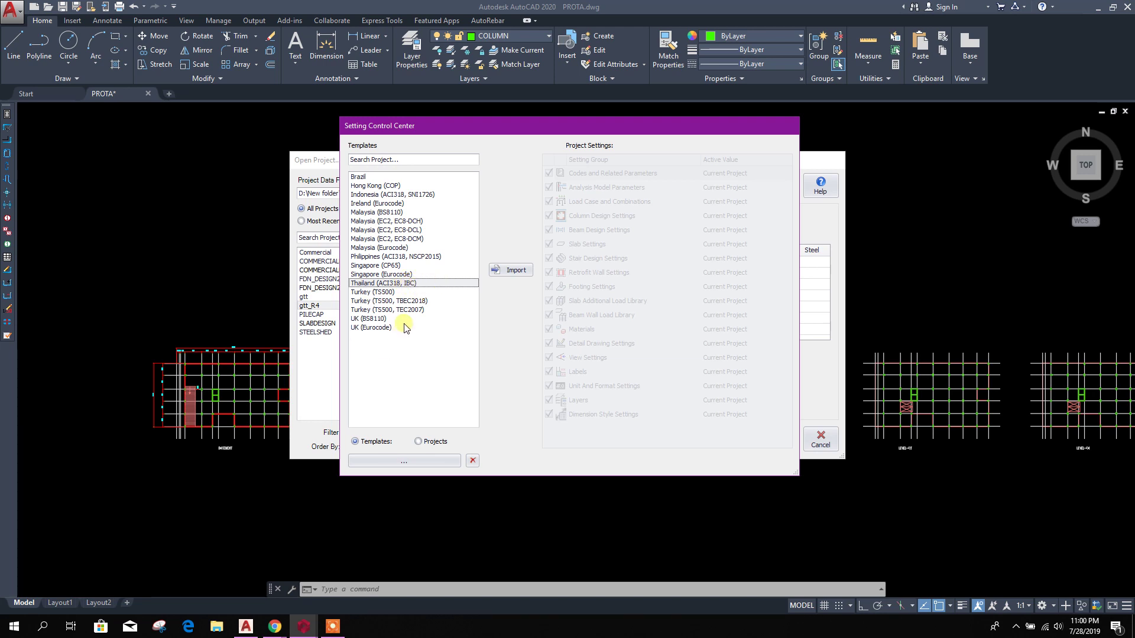
left_click(513, 270)
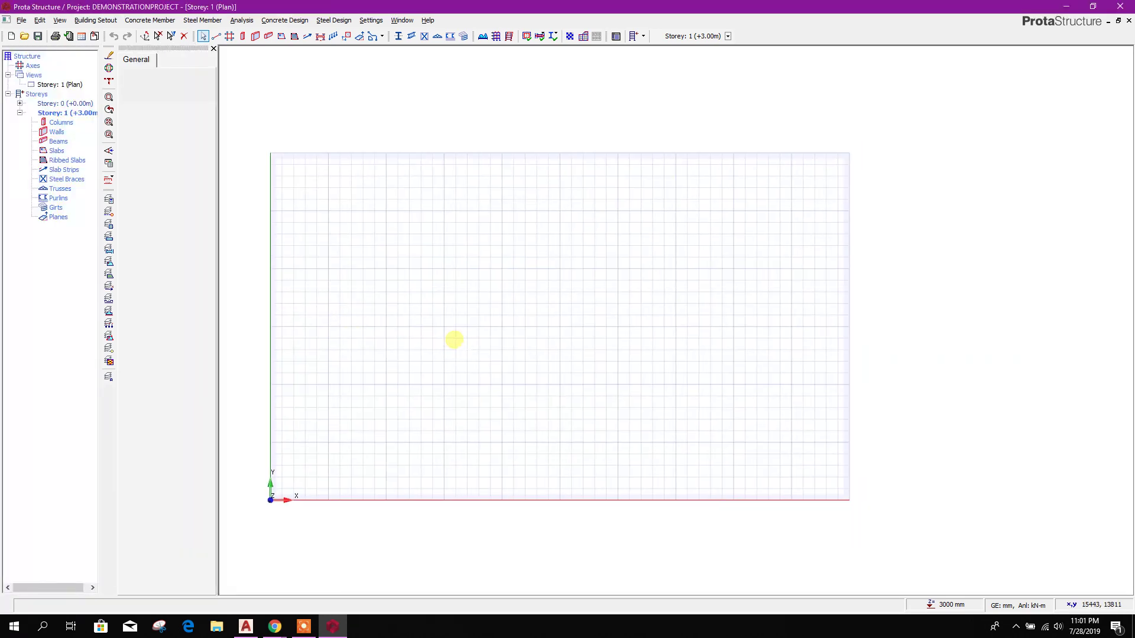
scroll(428, 363, "up", 2)
middle_click_drag(420, 372, 474, 355)
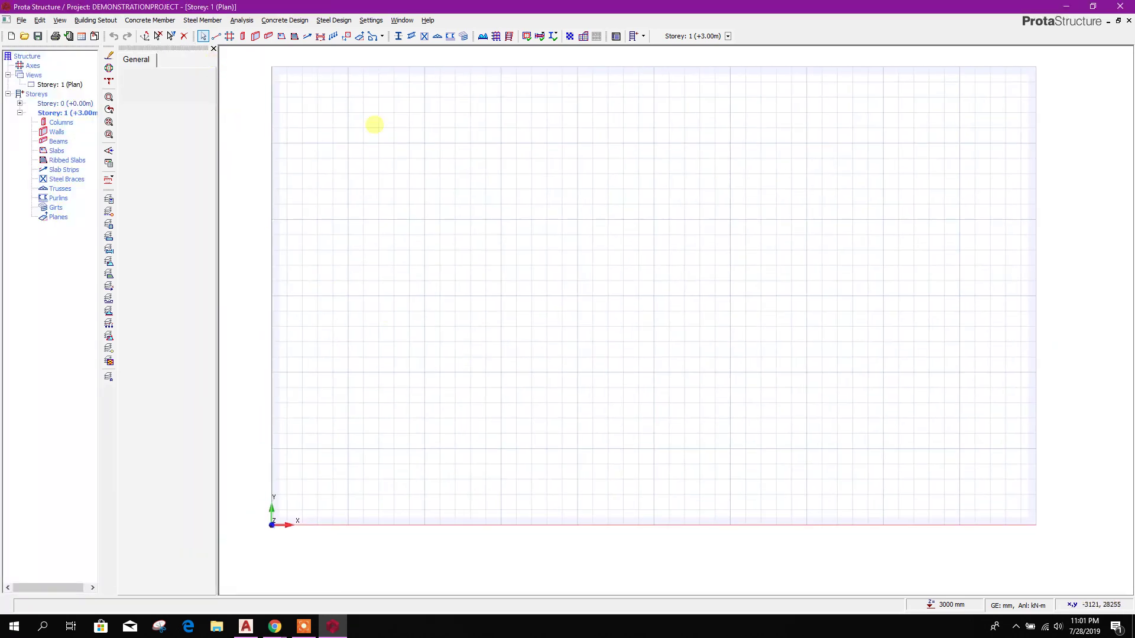
middle_click_drag(373, 124, 465, 289)
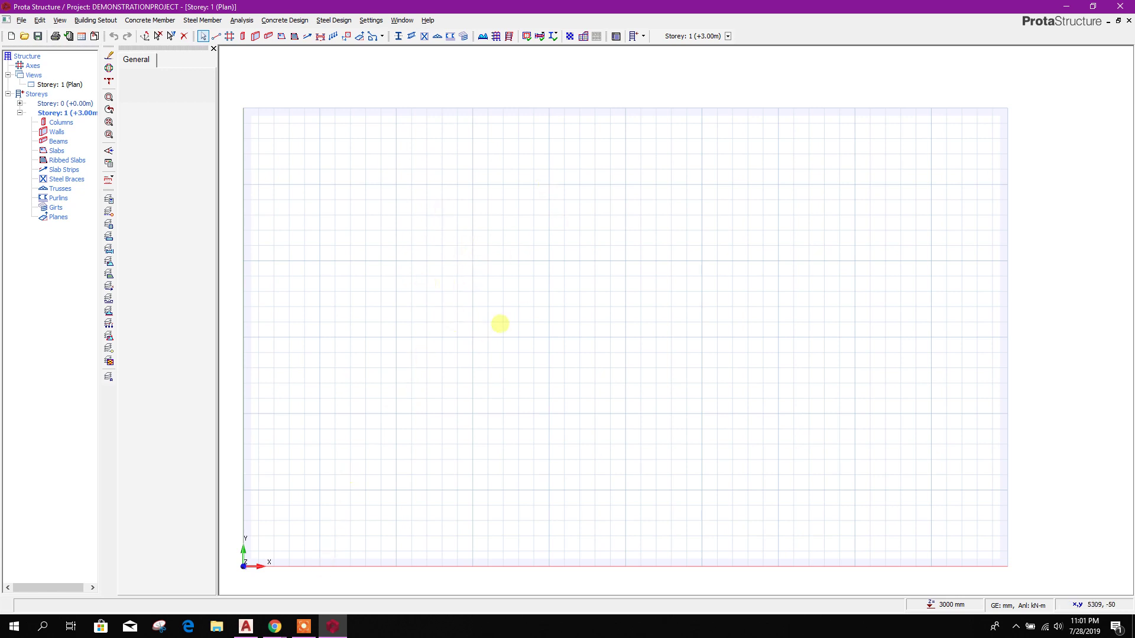
middle_click_drag(465, 316, 451, 309)
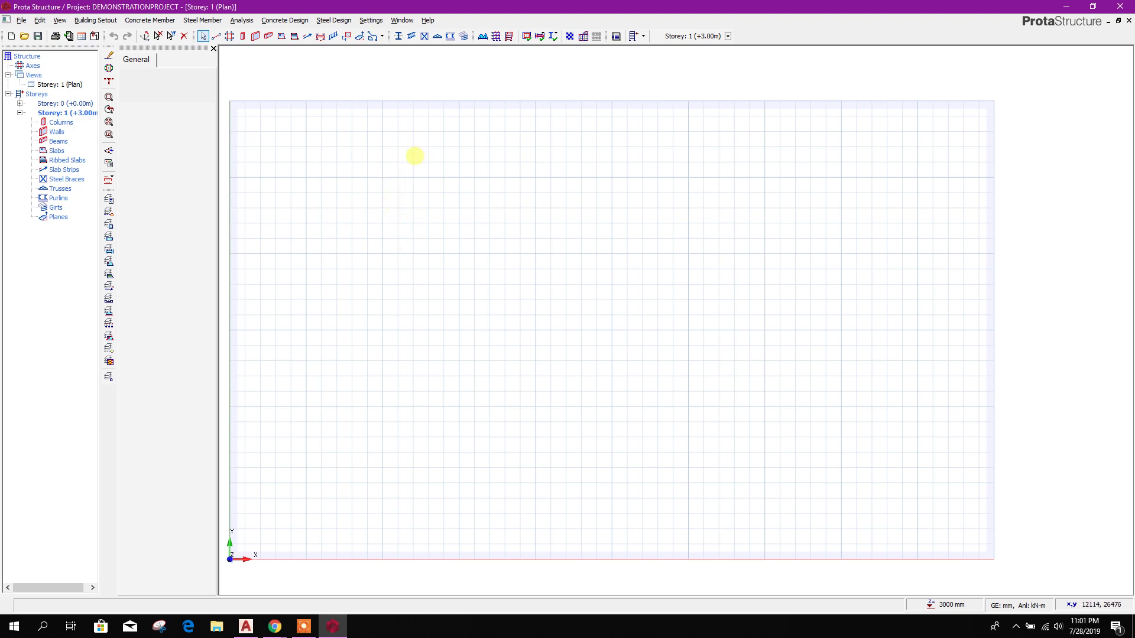
middle_click_drag(410, 220, 431, 200)
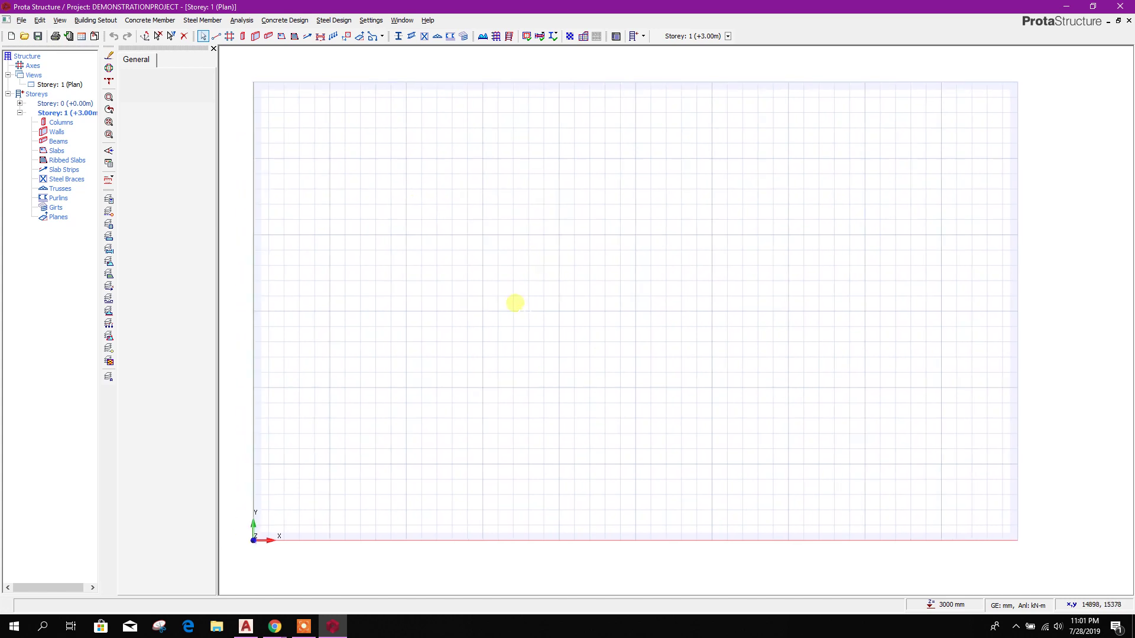
left_click(217, 37)
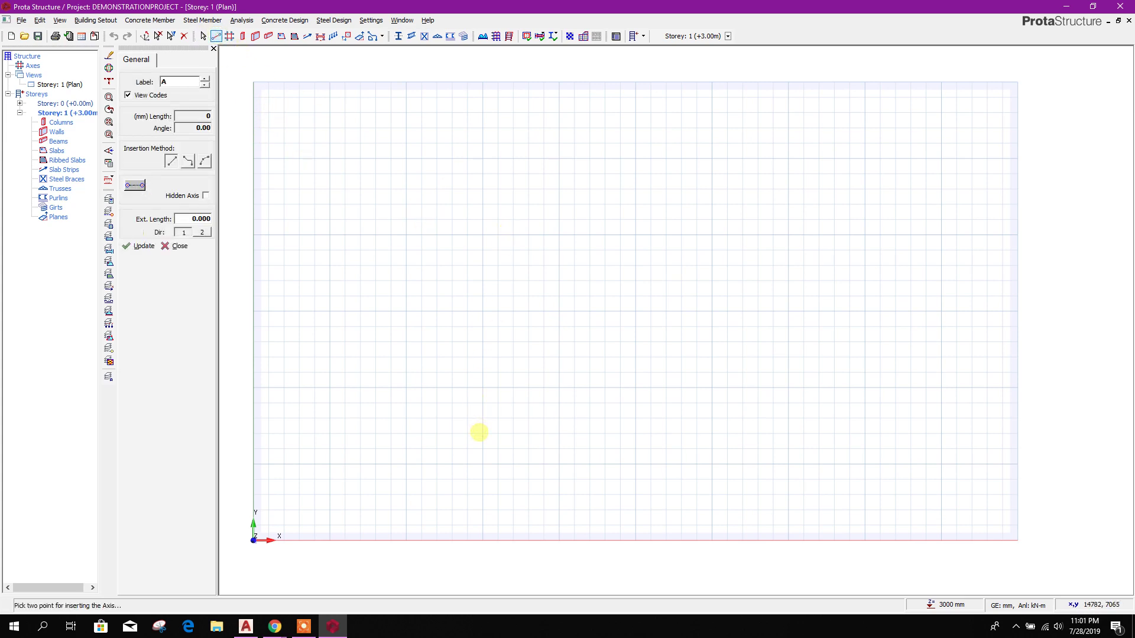
Step: Draw a vertical axis, then start a multi-segment axis with a 10500 mm horizontal first leg
left_click(482, 464)
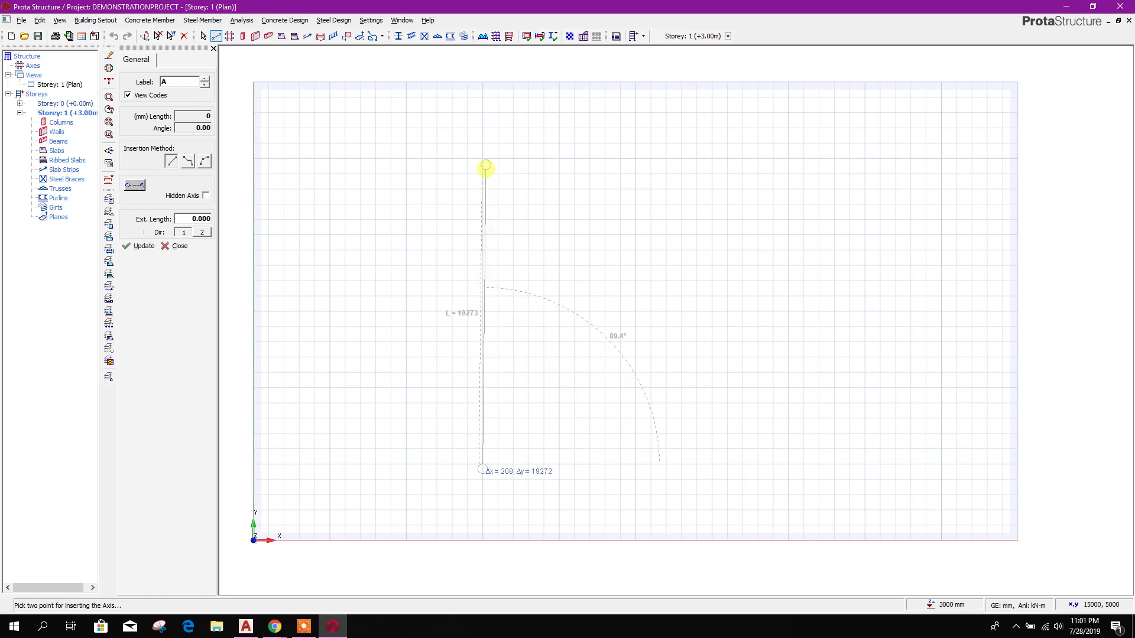
left_click(481, 156)
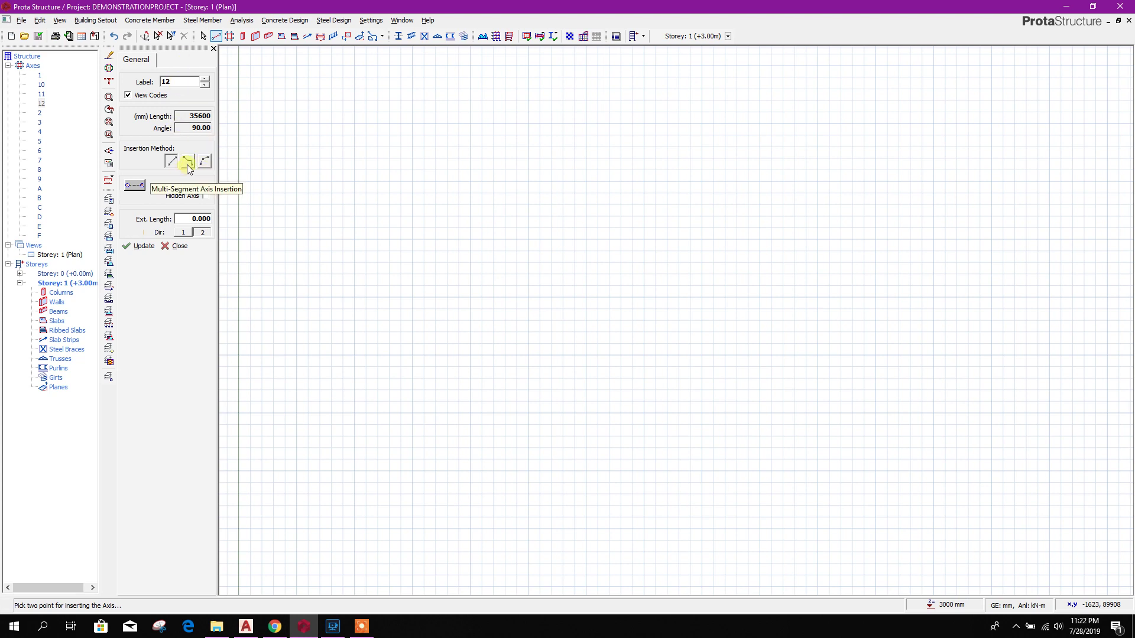
left_click(187, 162)
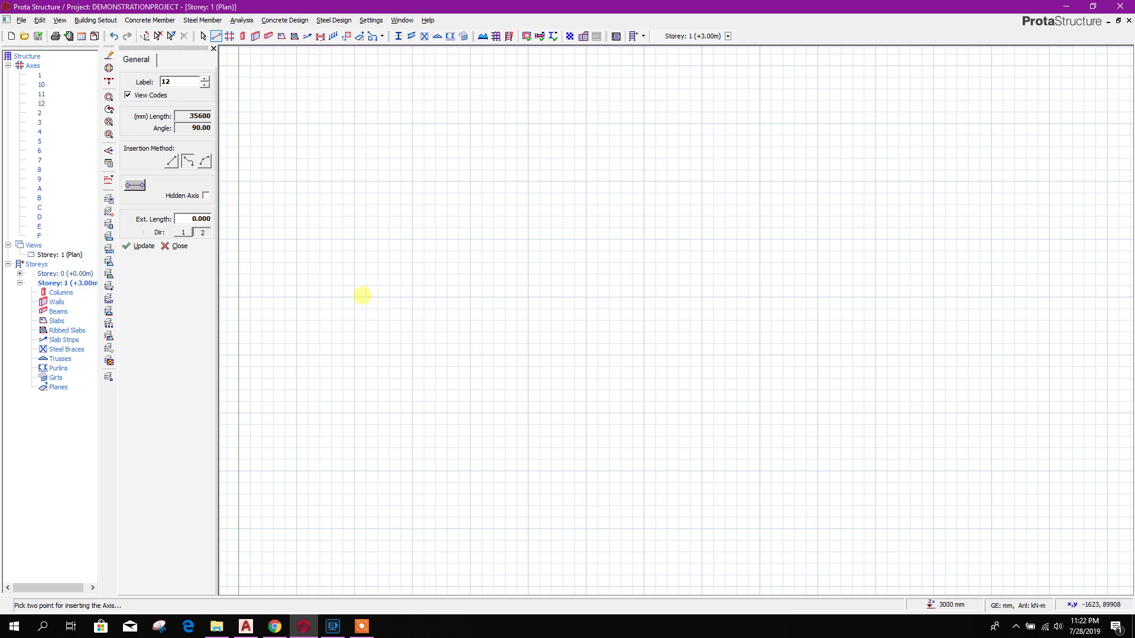
left_click(352, 297)
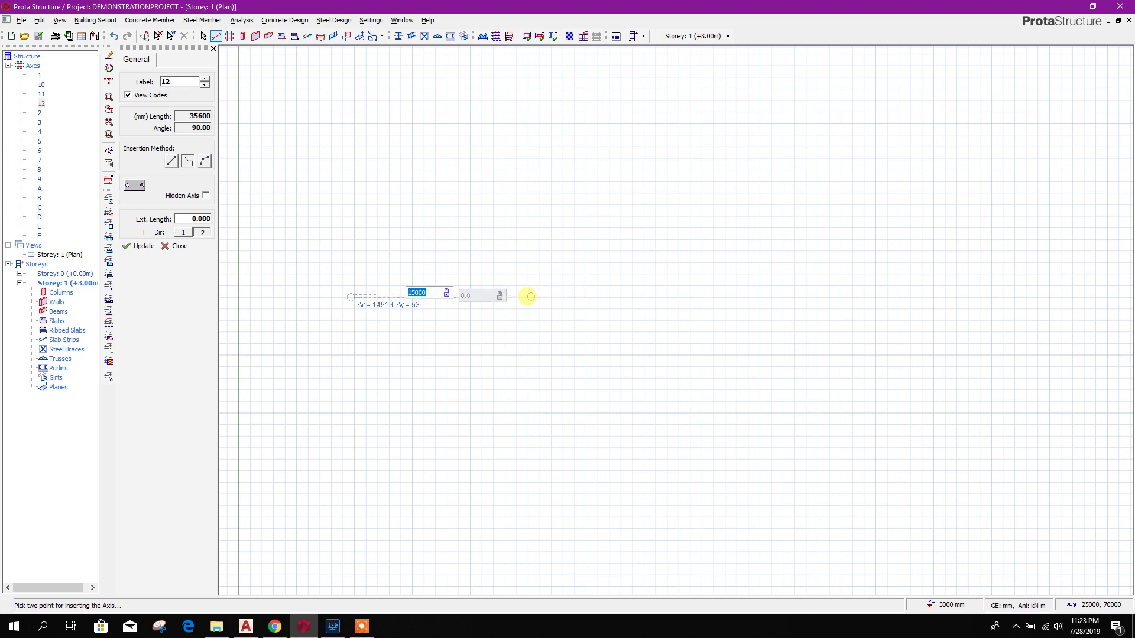
type("10500")
key("Return")
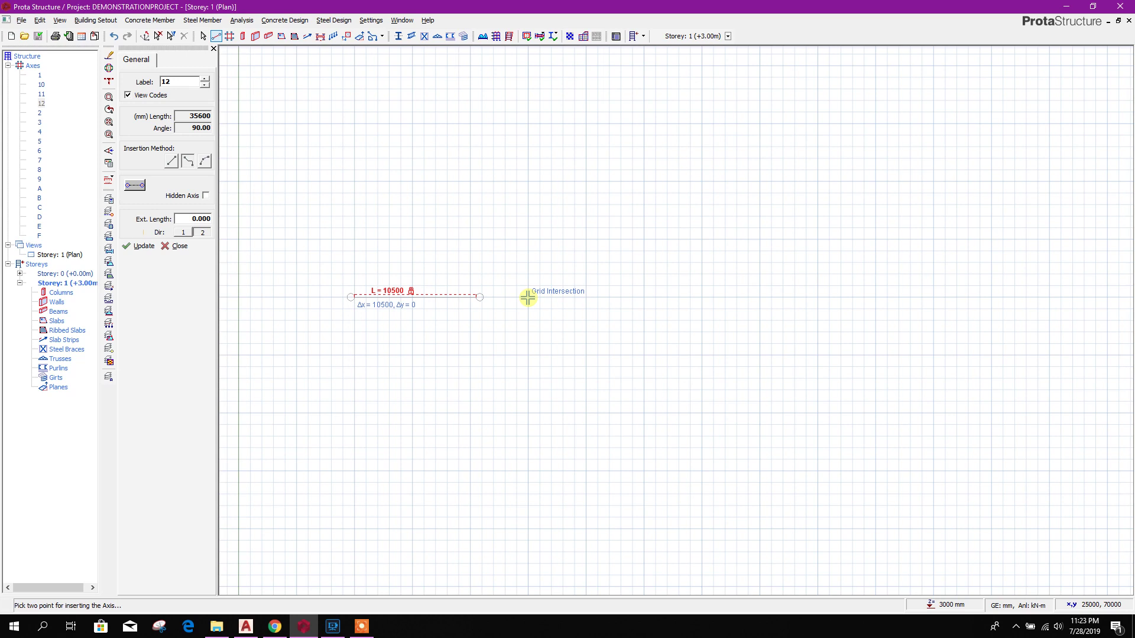
left_click(527, 297)
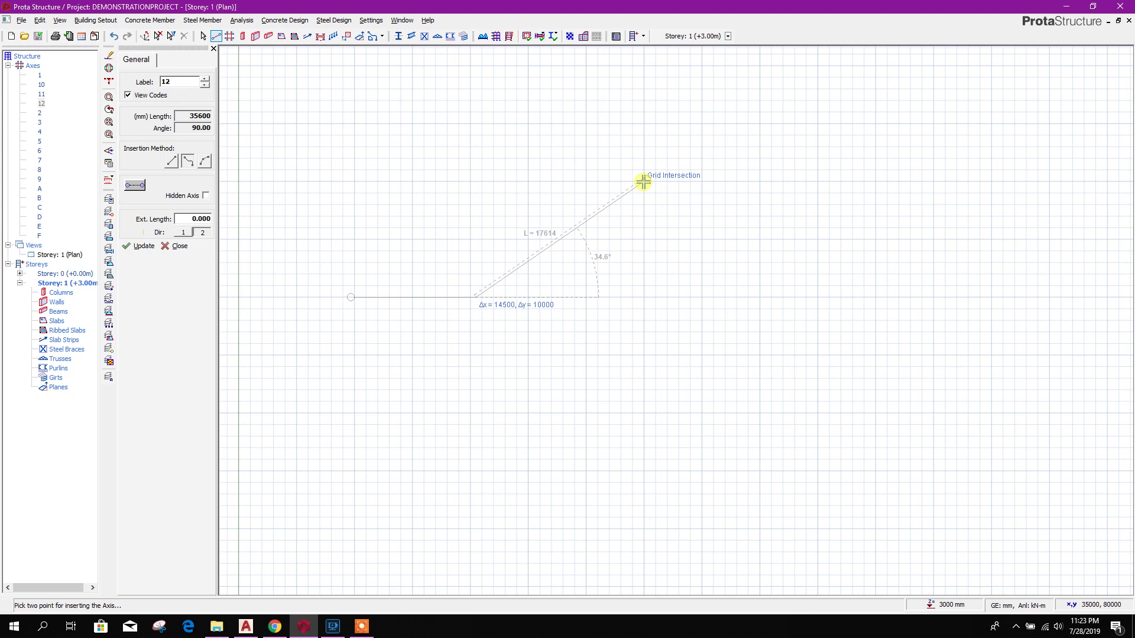
Step: Add a 15000 mm leg at 30° to the multi-segment axis
key("Tab")
type("15")
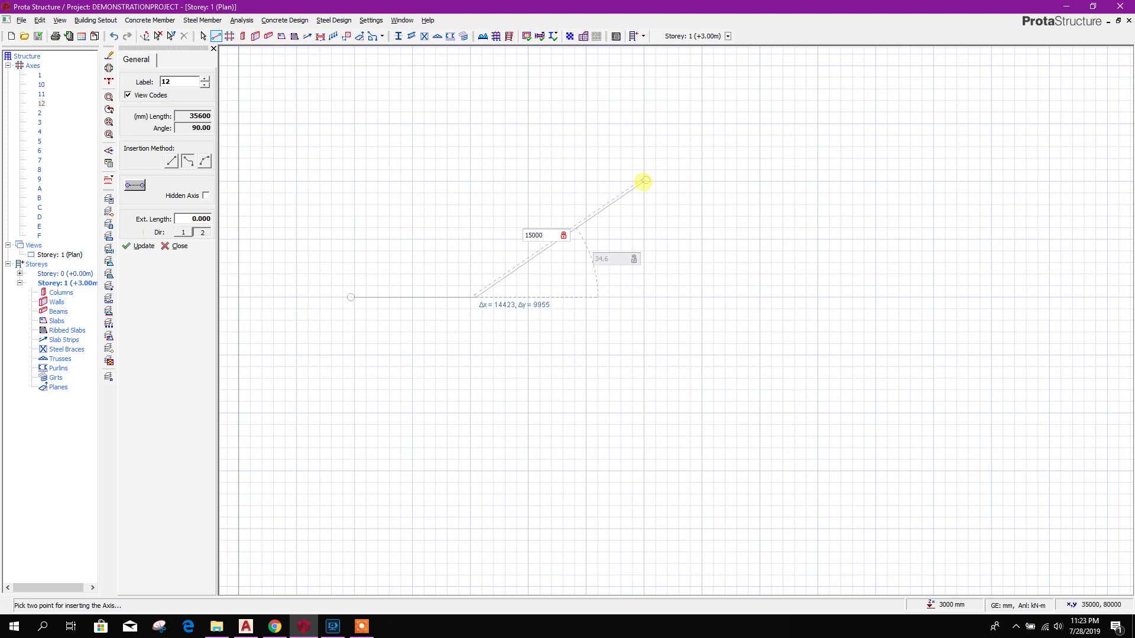
key("Tab")
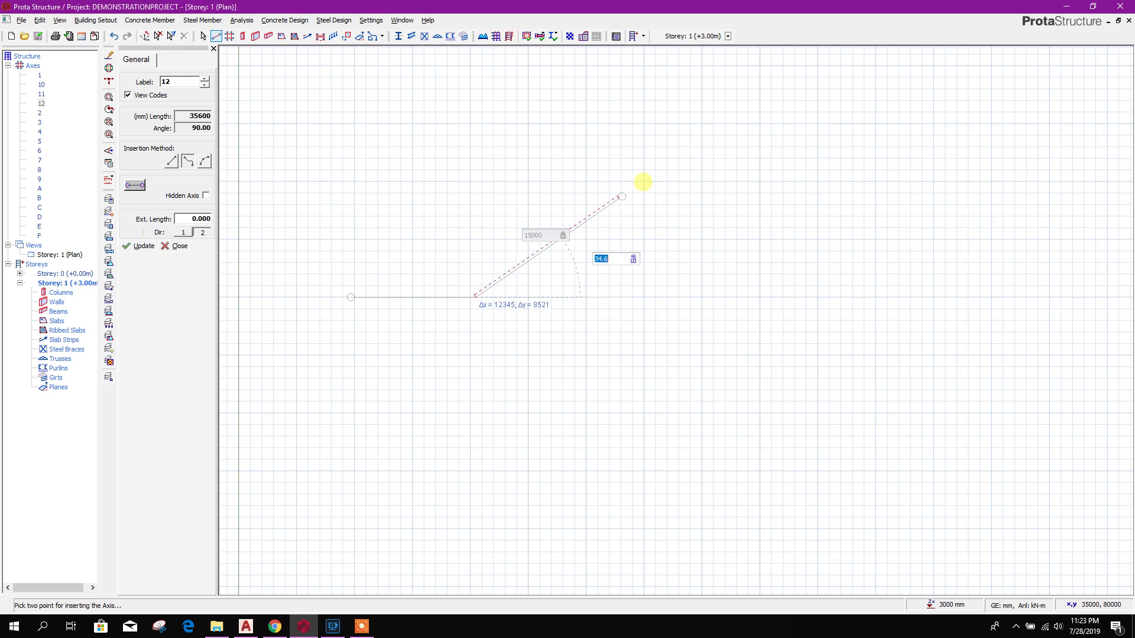
type("30")
key("Return")
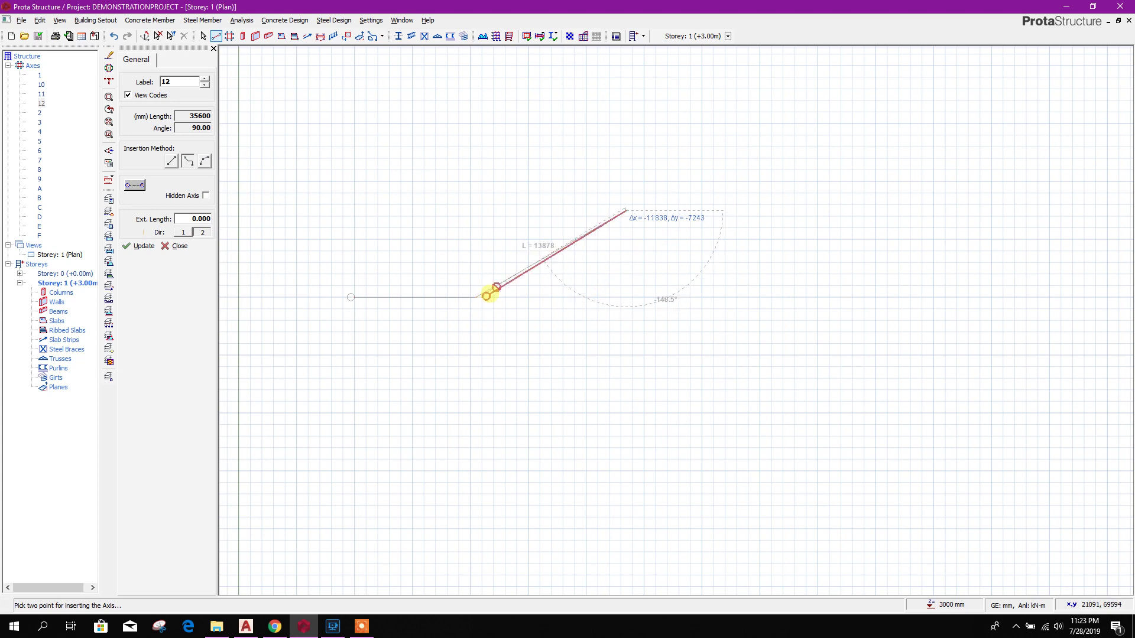
scroll(628, 213, "up", 2)
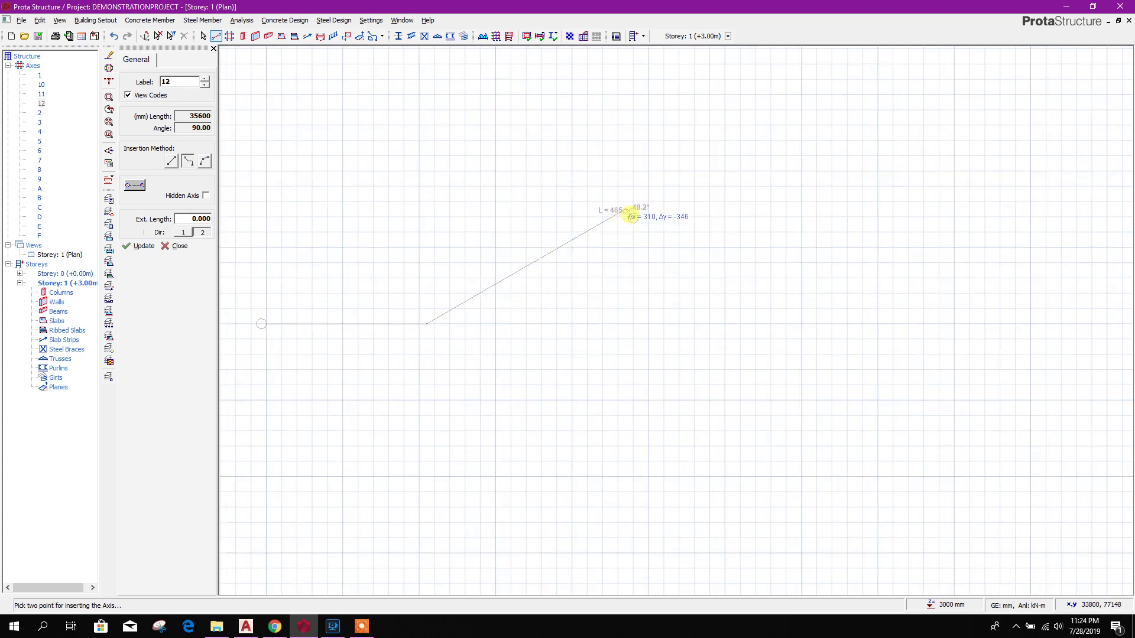
scroll(628, 213, "down", 4)
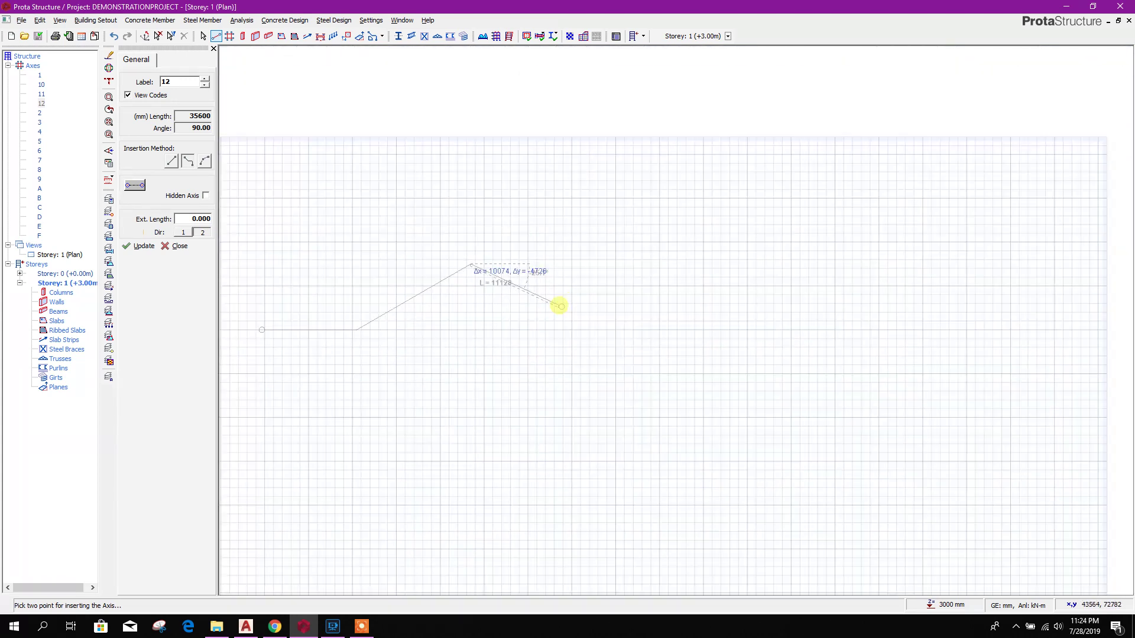
scroll(644, 265, "up", 3)
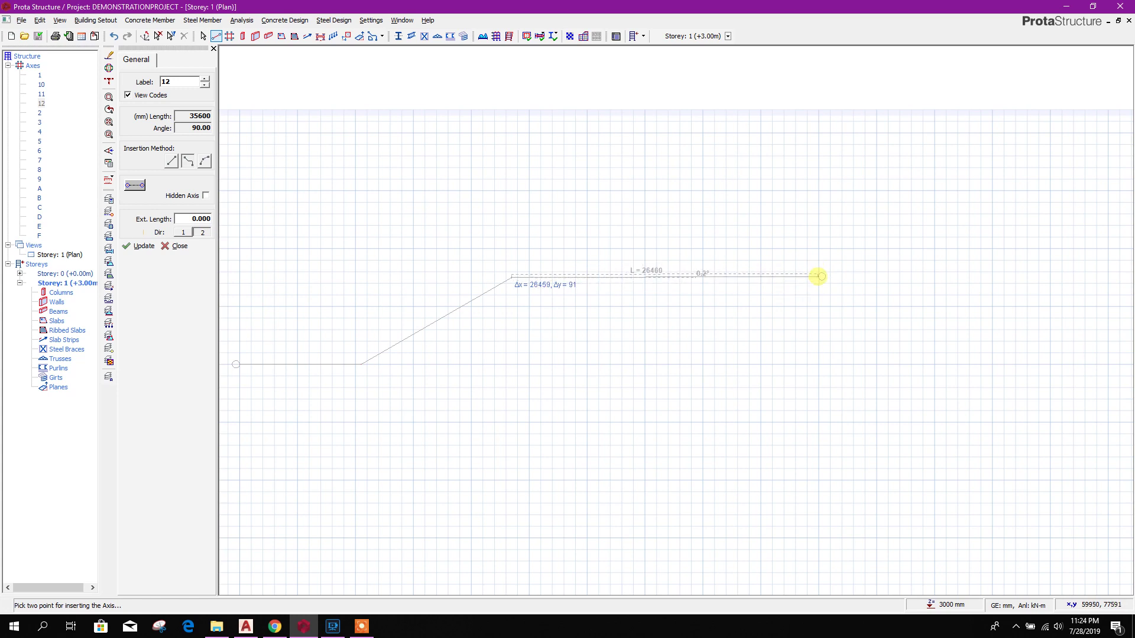
Step: Add a final 25000 mm leg at 0° and finish axis 13
key("Tab")
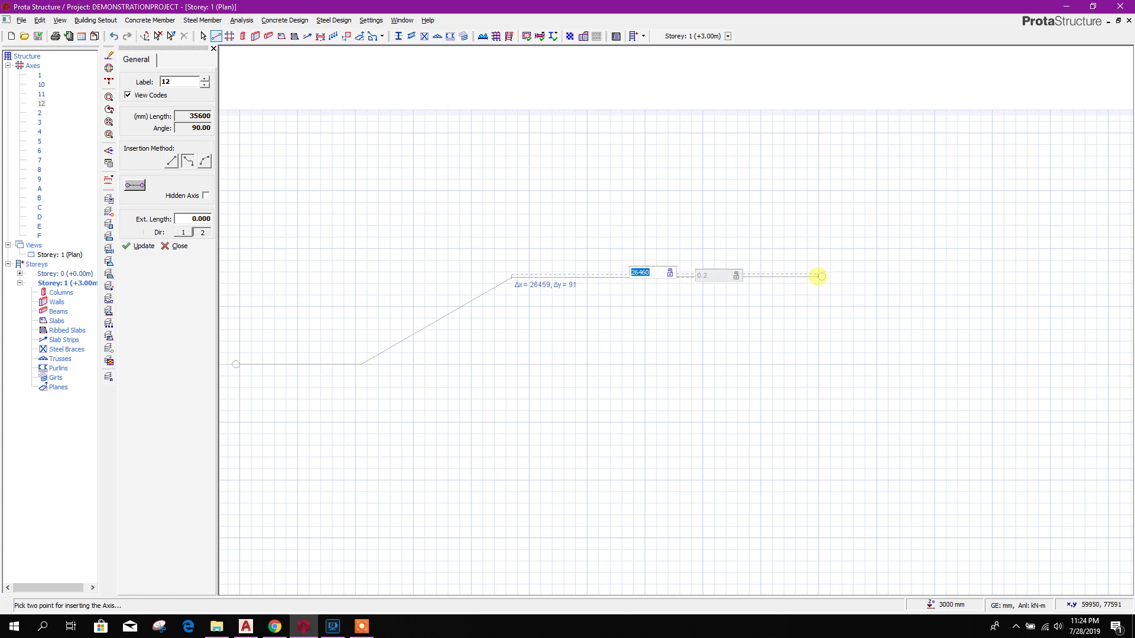
type("25000")
key("Tab")
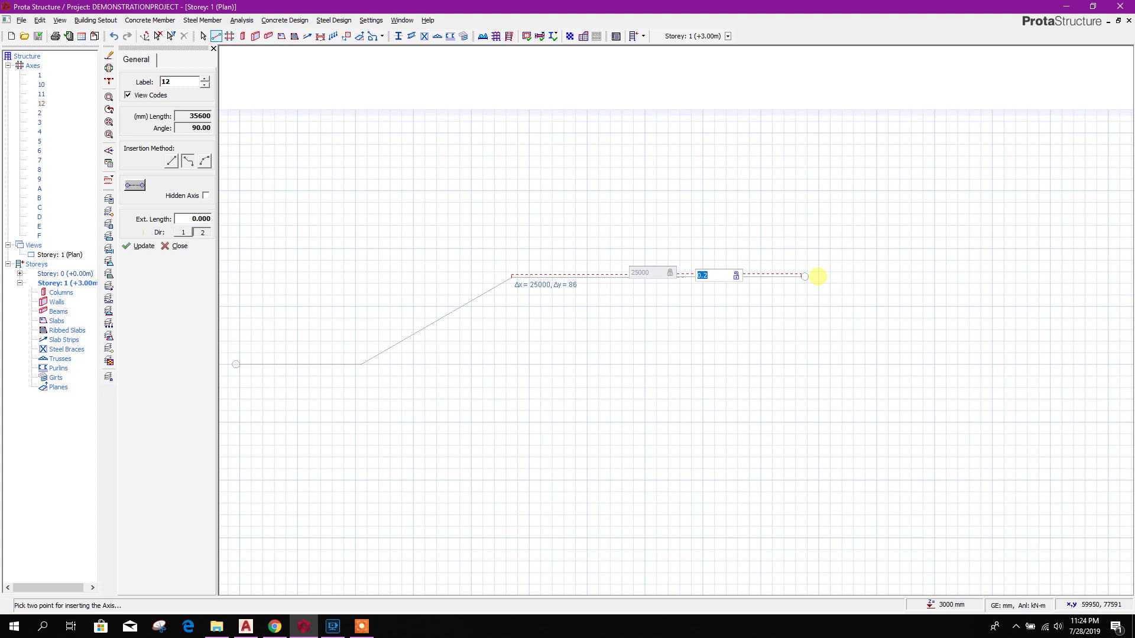
type("0")
key("Return")
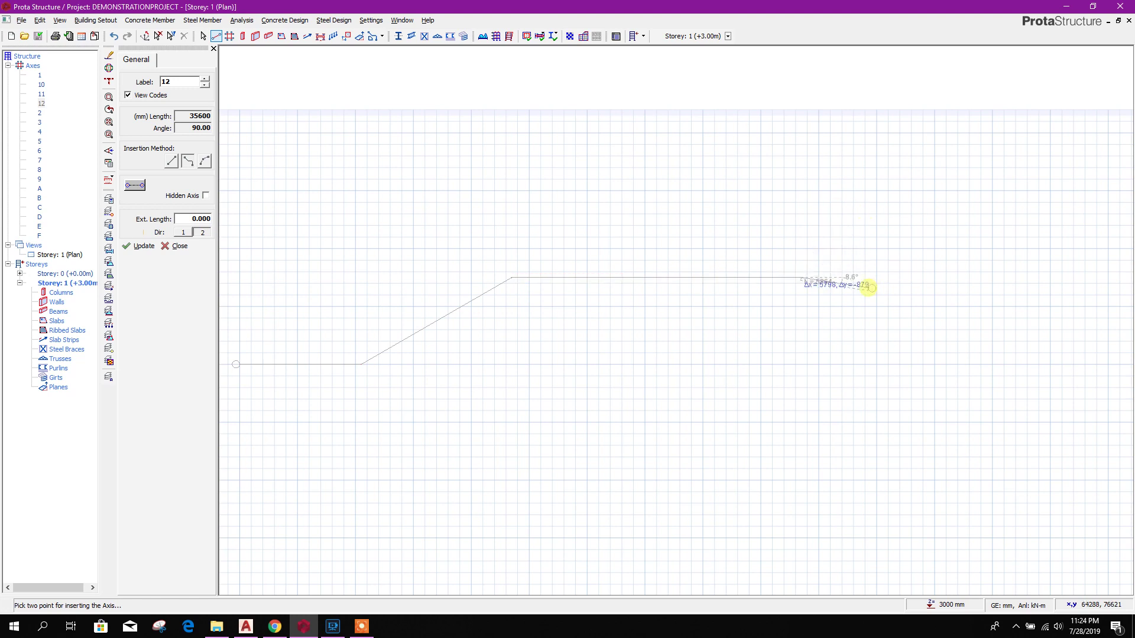
scroll(665, 290, "down", 1)
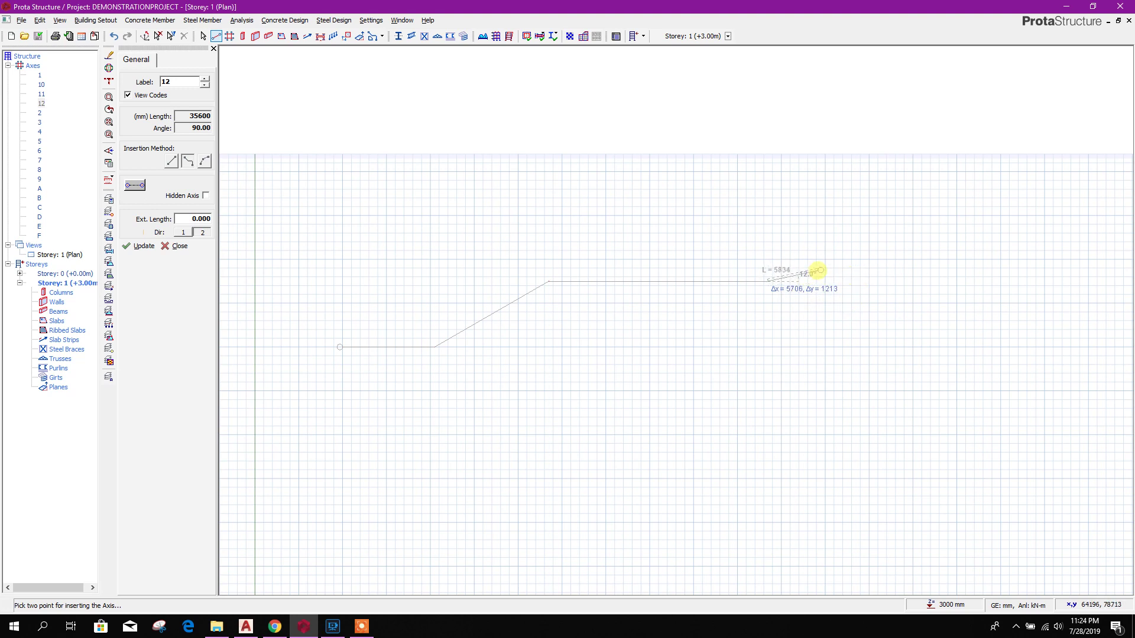
middle_click_drag(824, 266, 800, 279)
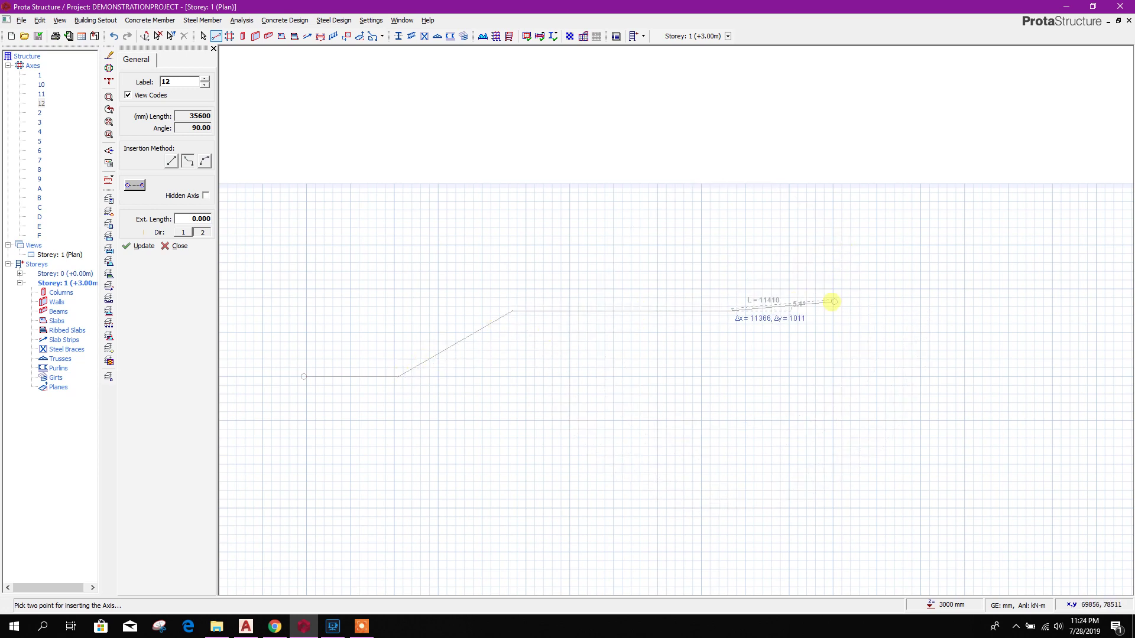
right_click(833, 302)
key("Escape")
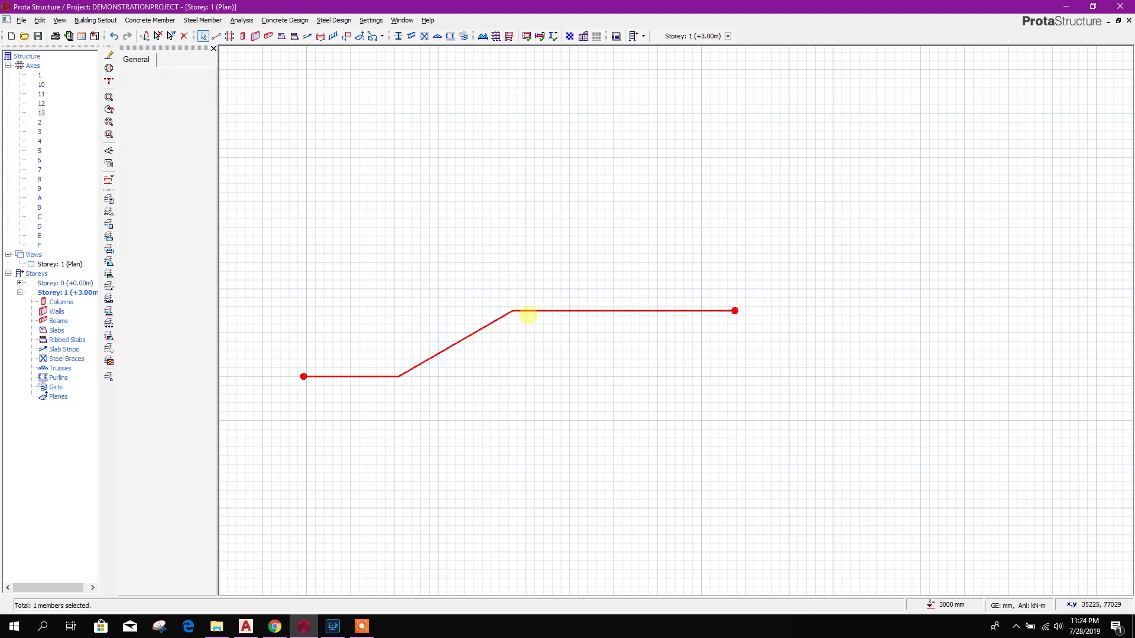
left_click(555, 322)
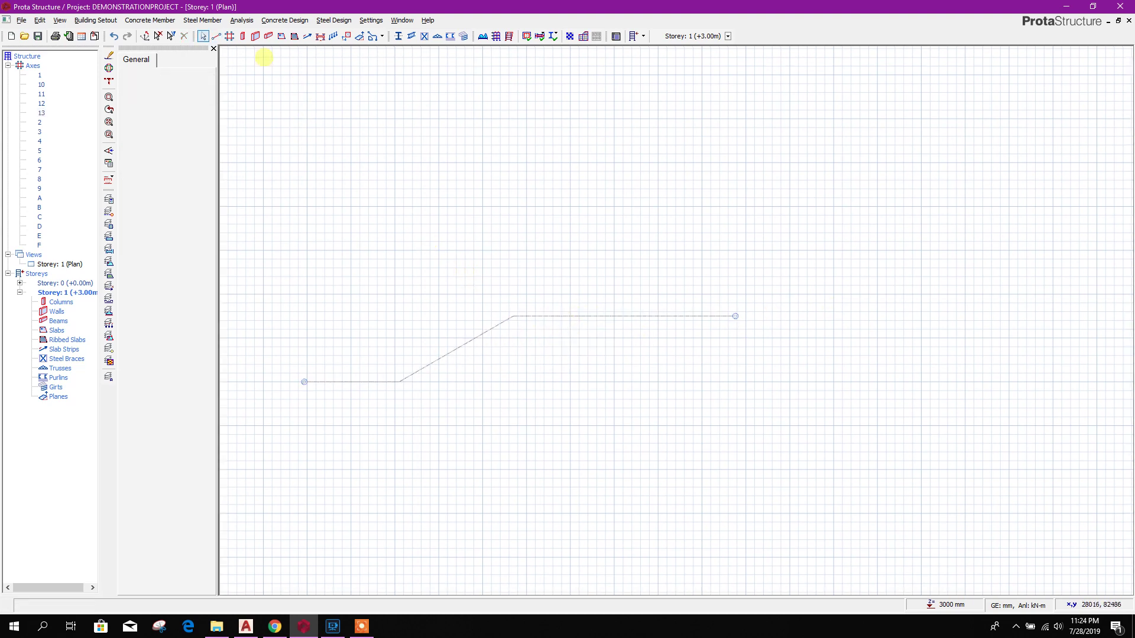
Step: Start a new axis and place its first point on the Storey 1 plan
left_click(215, 36)
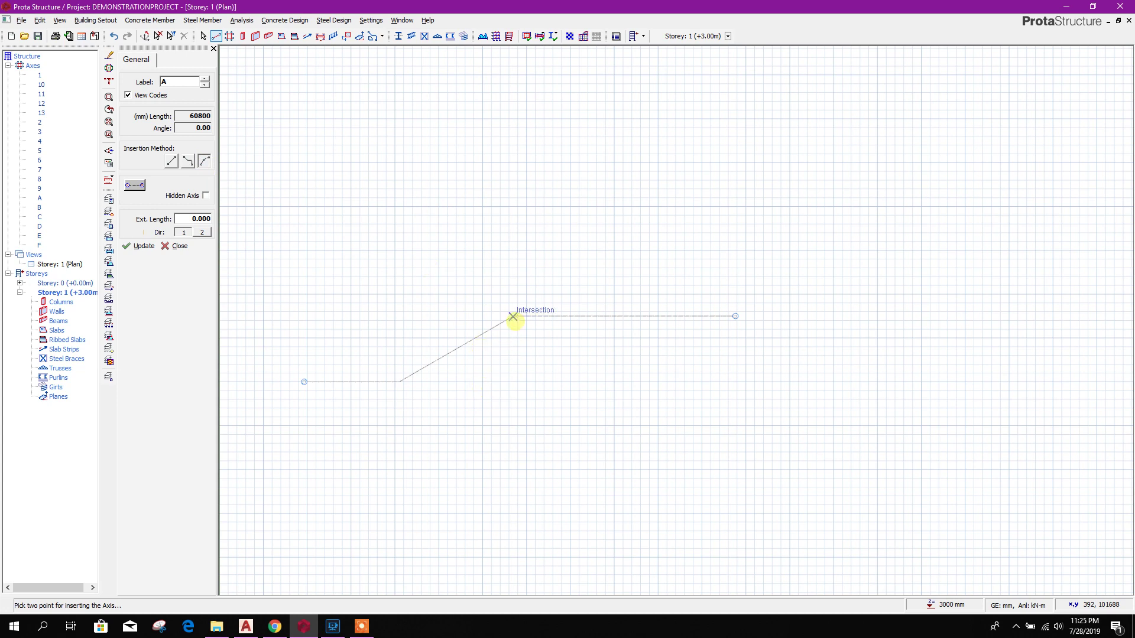
scroll(408, 245, "up", 3)
left_click(464, 276)
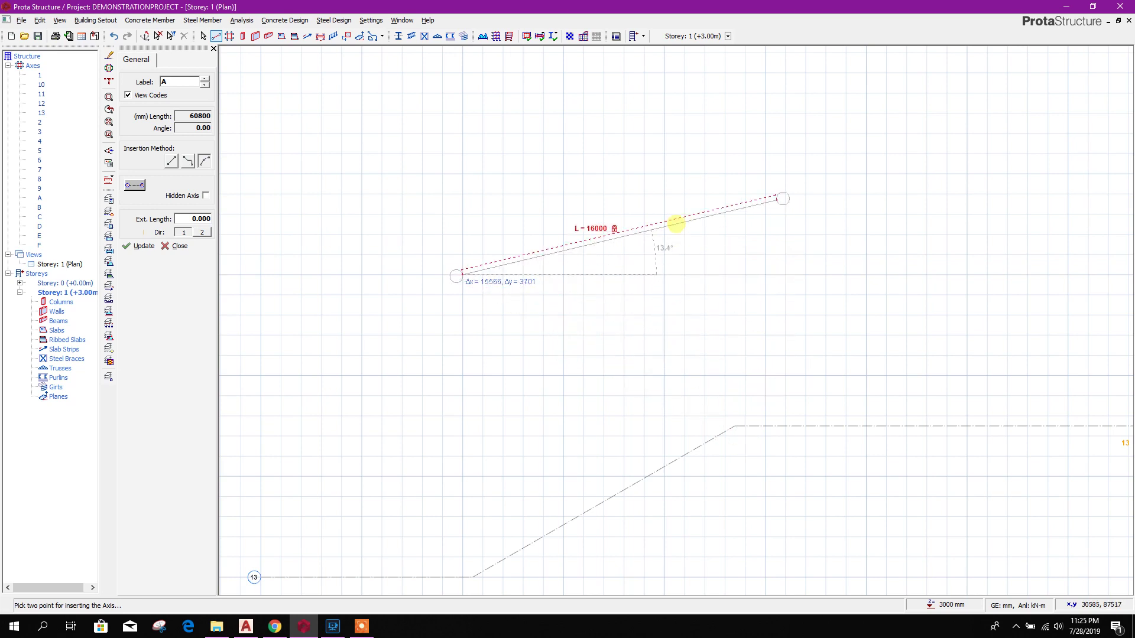
scroll(609, 208, "down", 4)
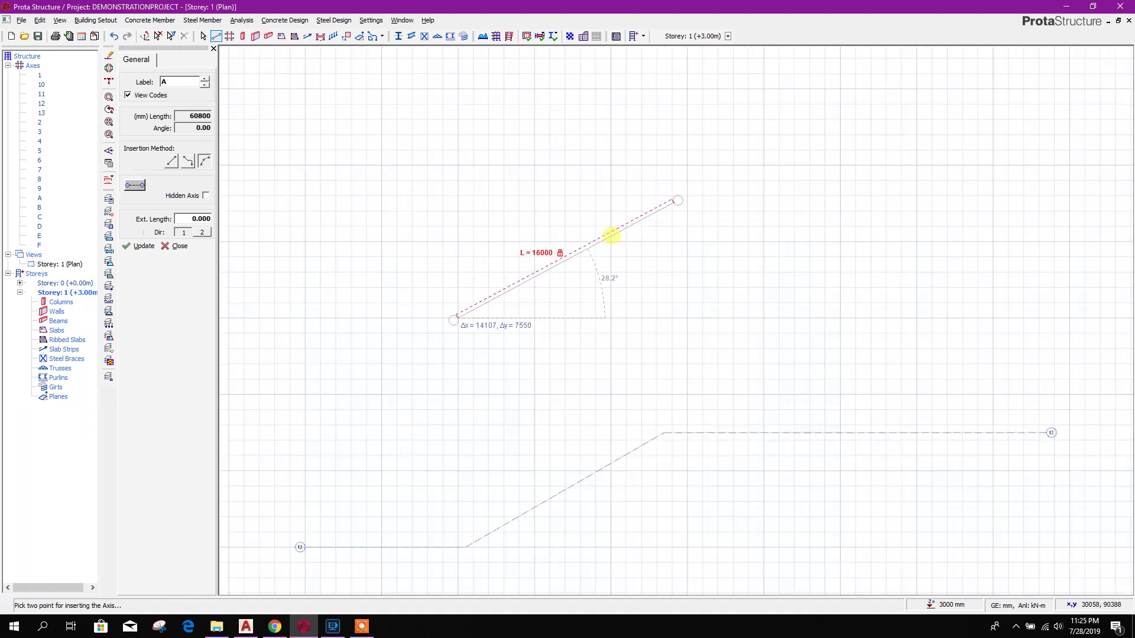
scroll(618, 220, "up", 2)
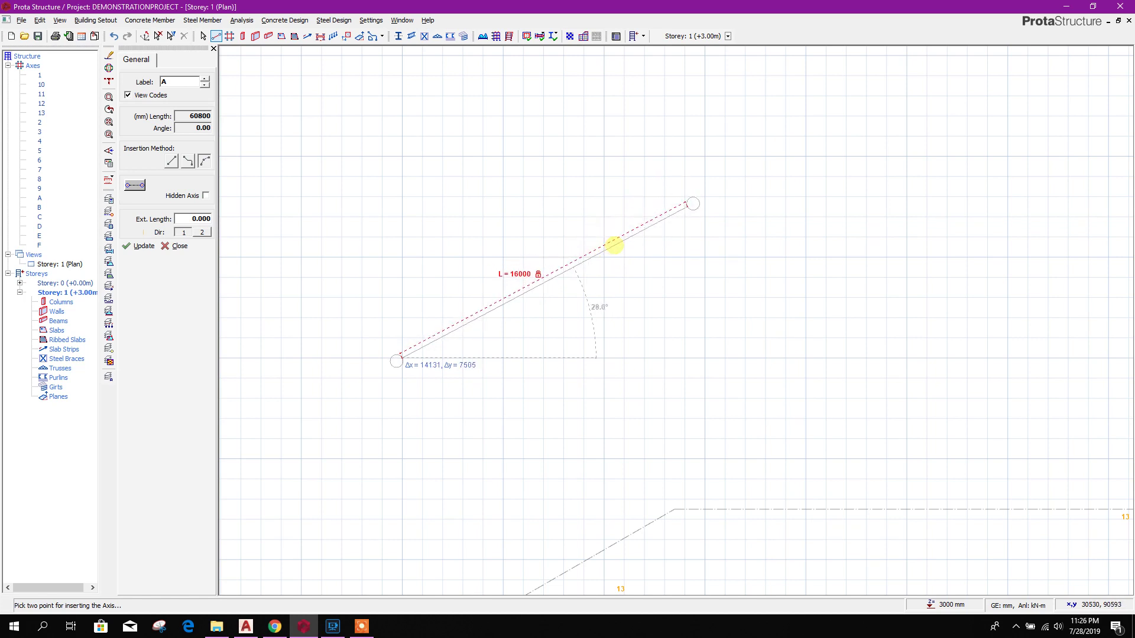
Step: Set the 16000 mm chord at 30° to complete arc axis G, then inspect it
key("Tab")
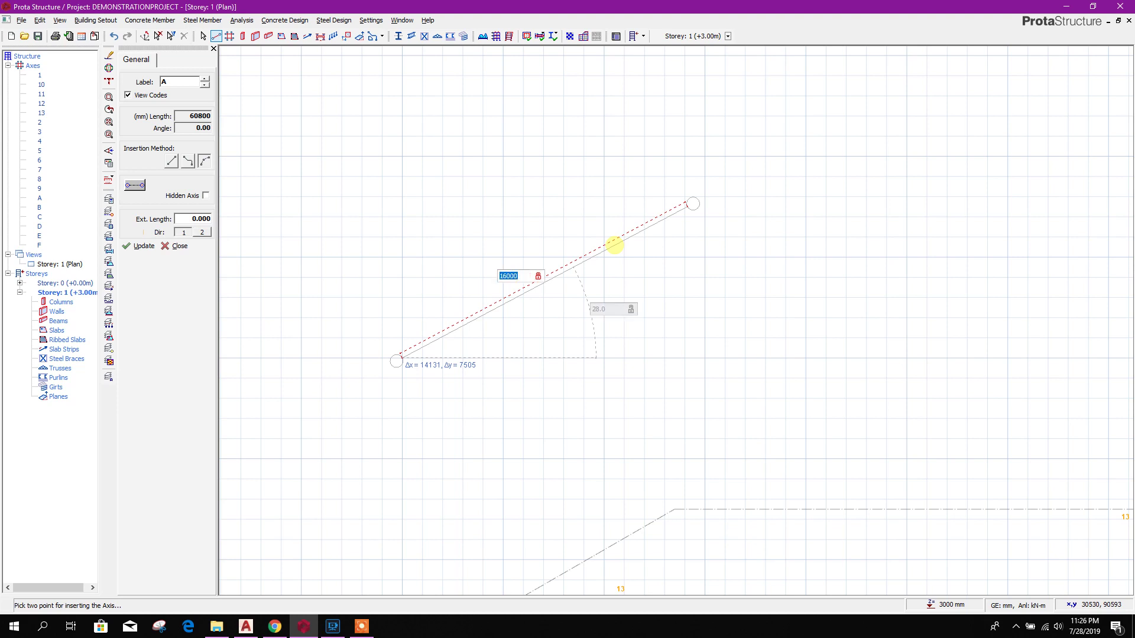
key("Tab")
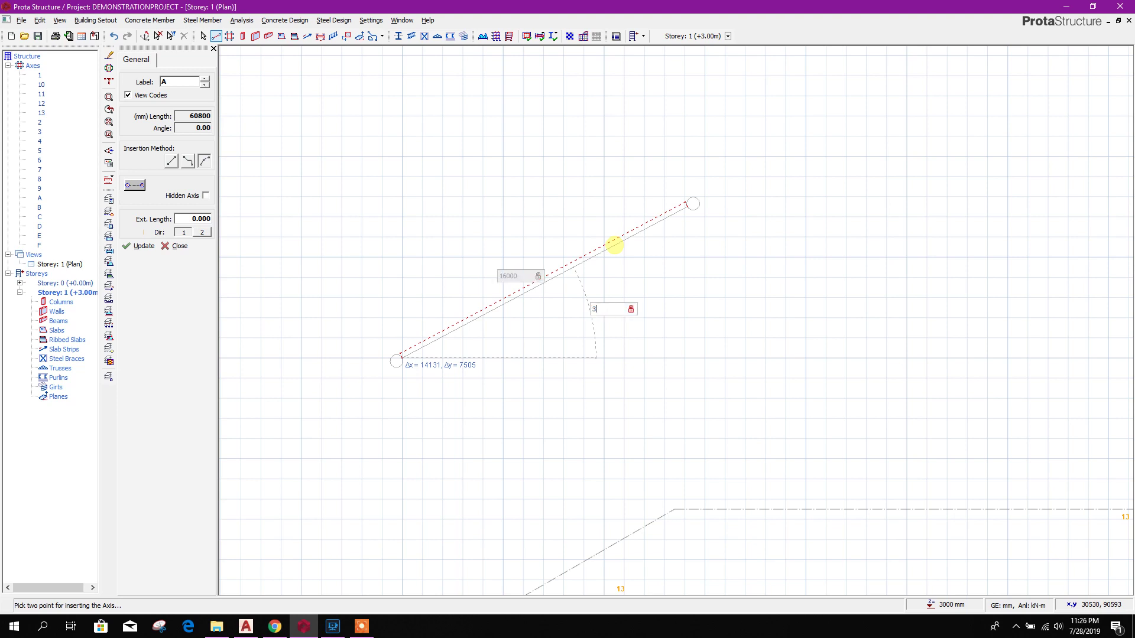
type("30")
key("Return")
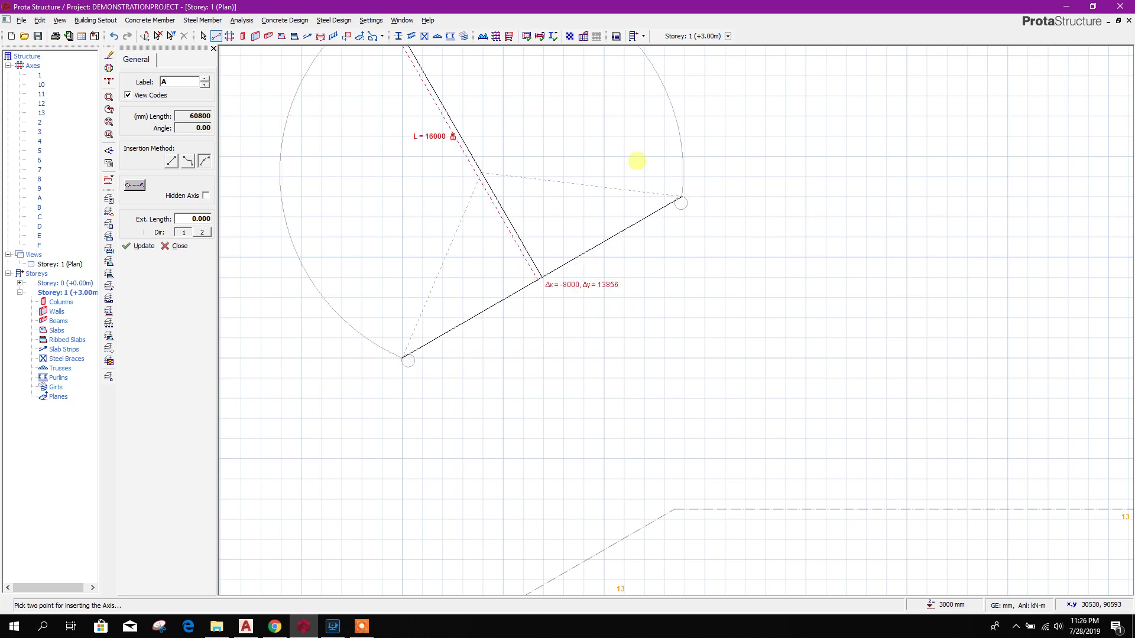
scroll(545, 297, "down", 3)
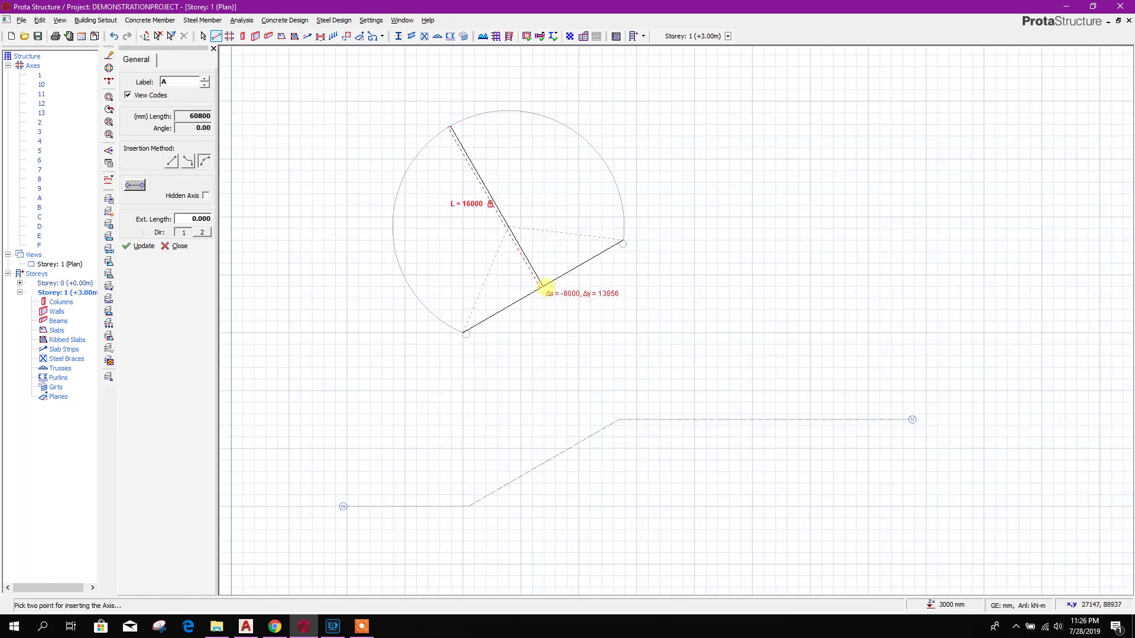
left_click(544, 289)
scroll(546, 286, "up", 2)
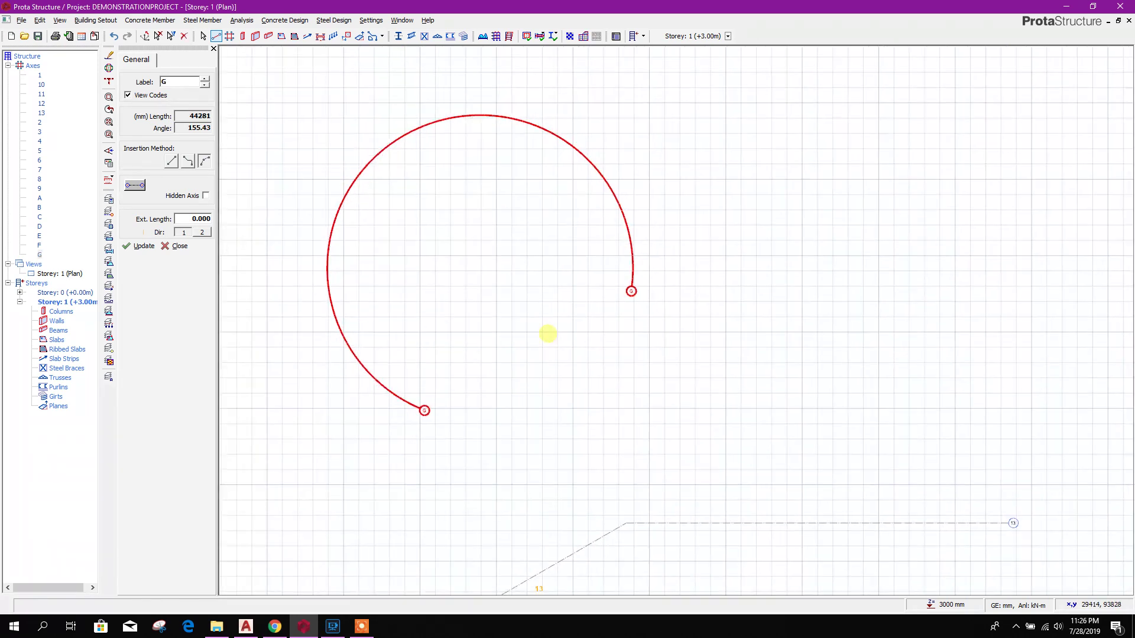
key("Escape")
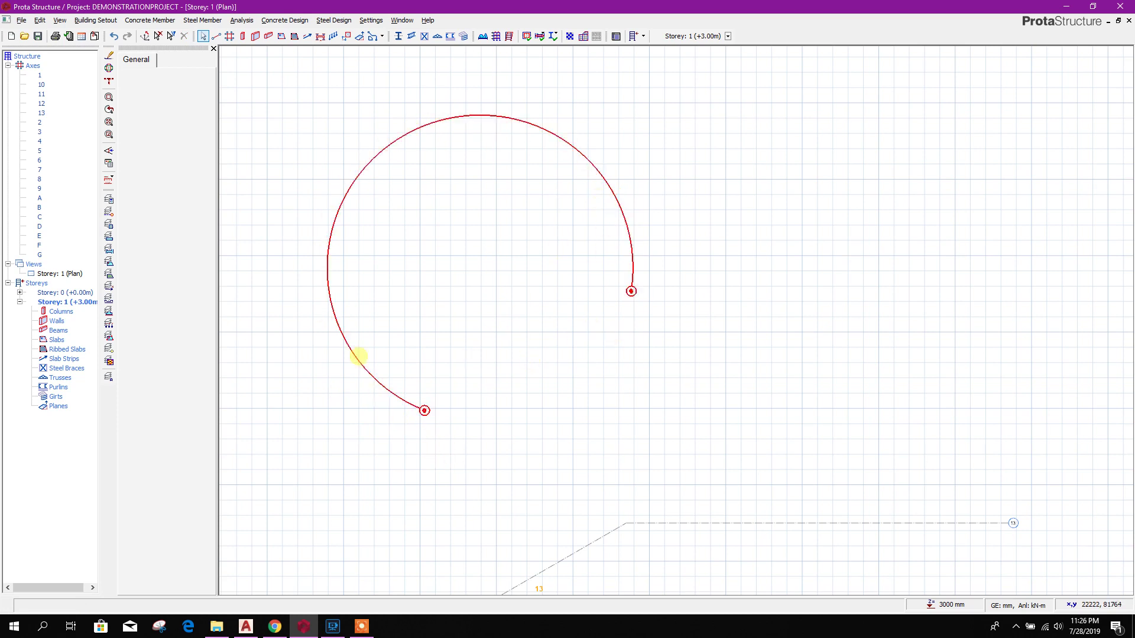
left_click(622, 221)
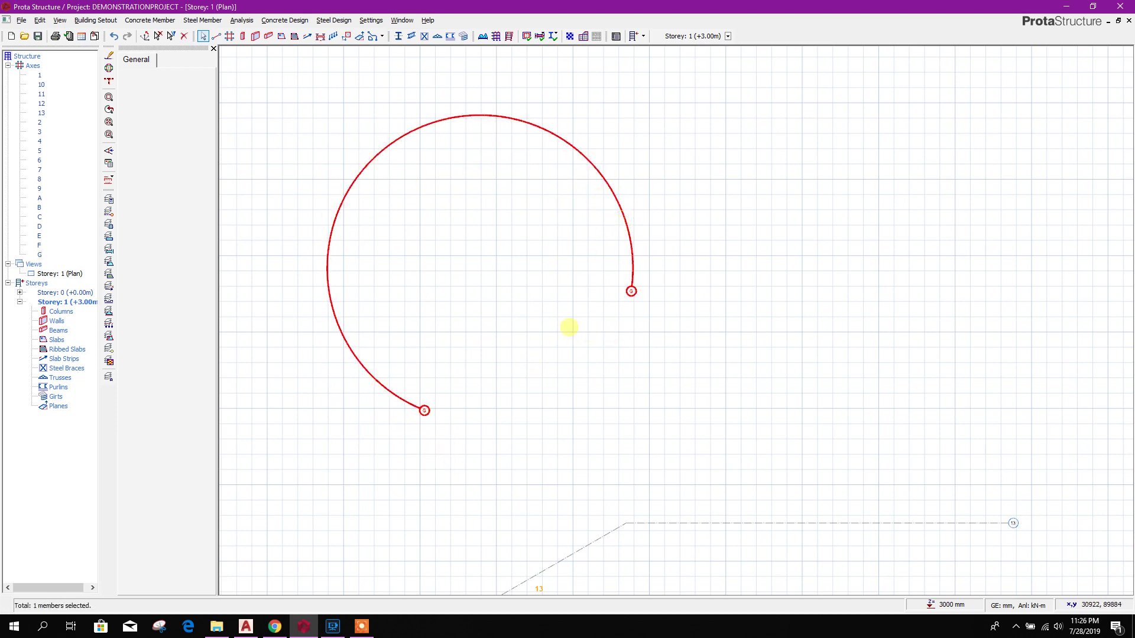
left_click(447, 416)
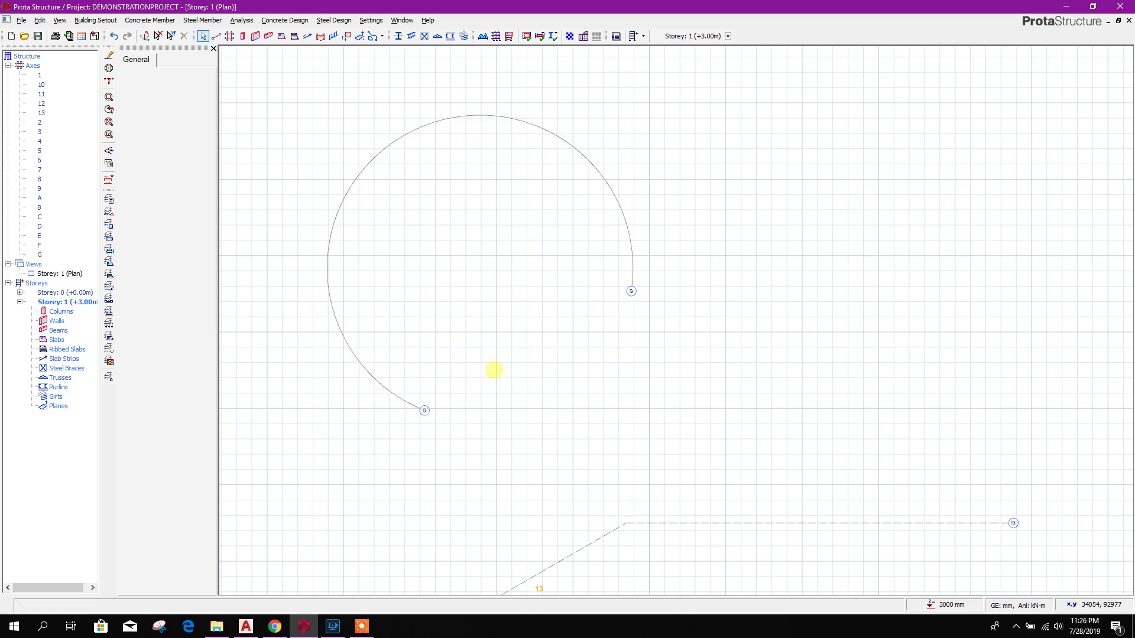
Step: Draw small arc axis I through three picked points using three-point arc insertion
left_click(217, 36)
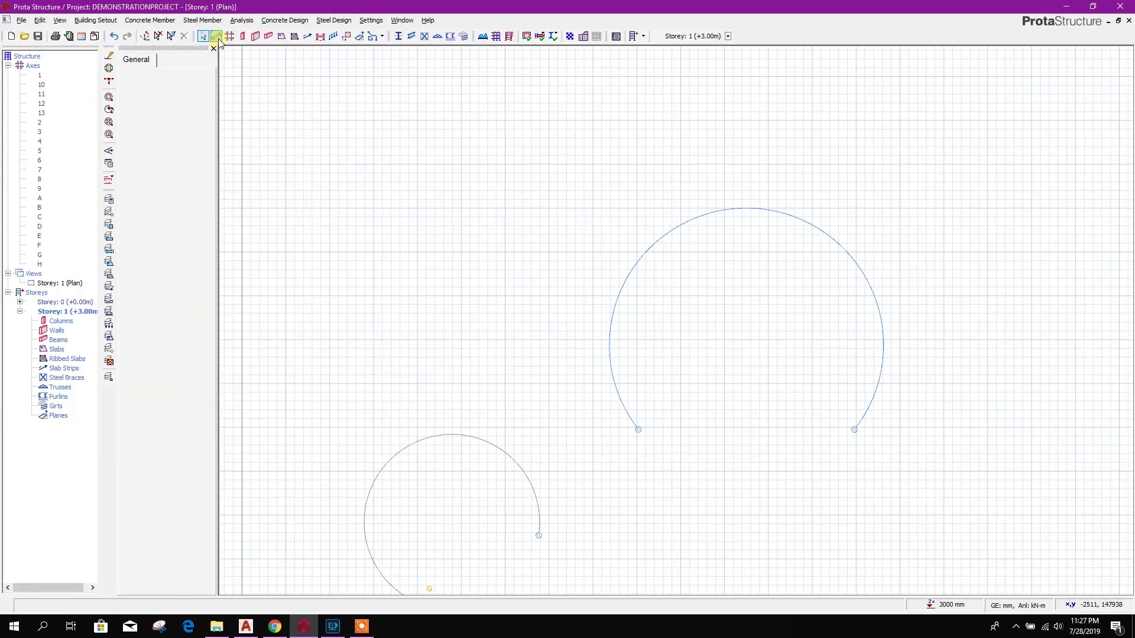
left_click(204, 160)
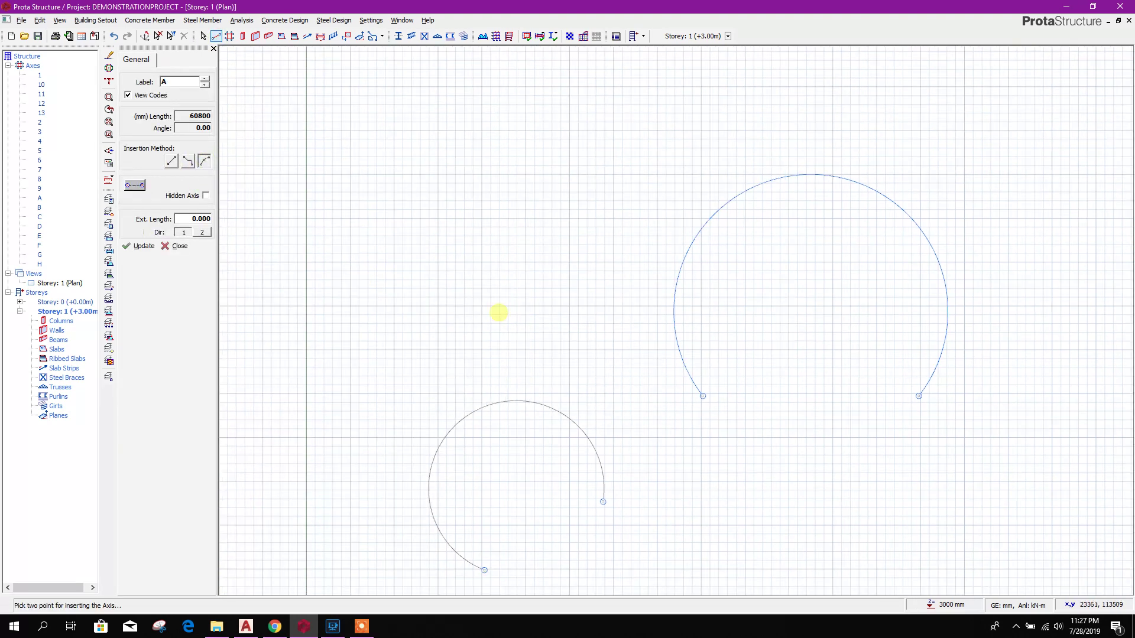
left_click(438, 218)
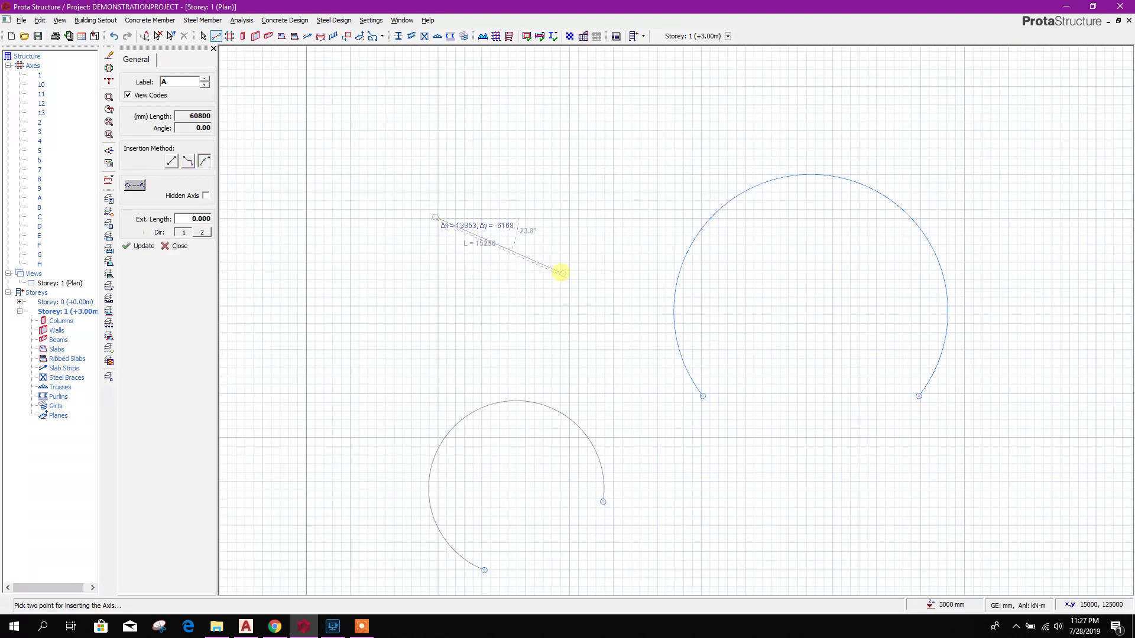
left_click(568, 260)
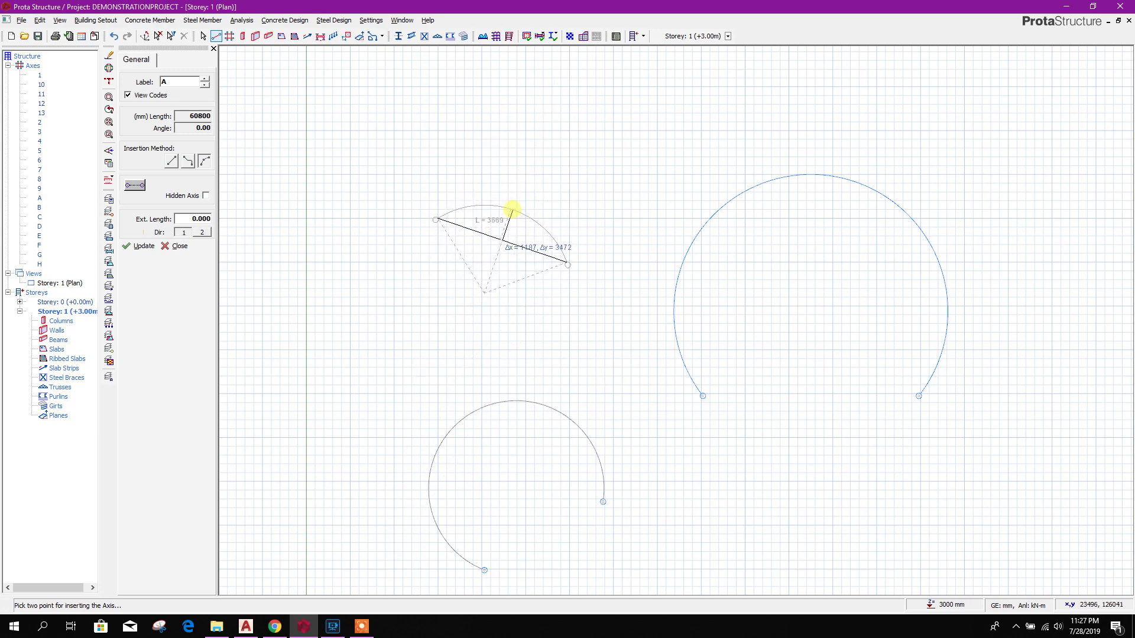
left_click(513, 210)
scroll(534, 253, "up", 2)
scroll(534, 253, "down", 2)
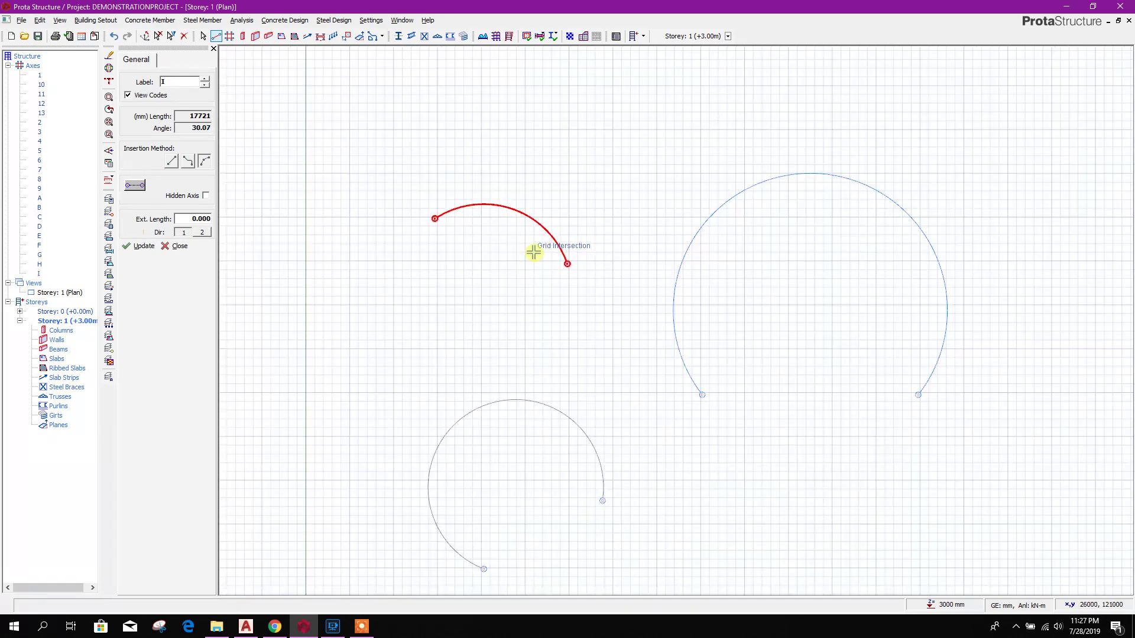
key("Escape")
scroll(508, 215, "up", 2)
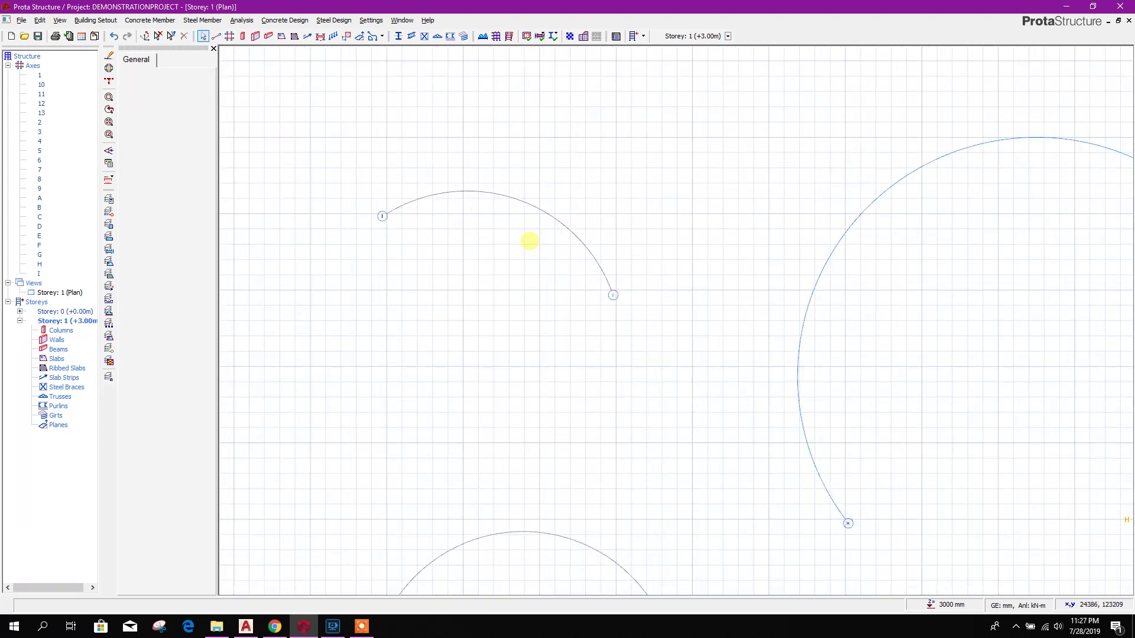
scroll(530, 242, "down", 3)
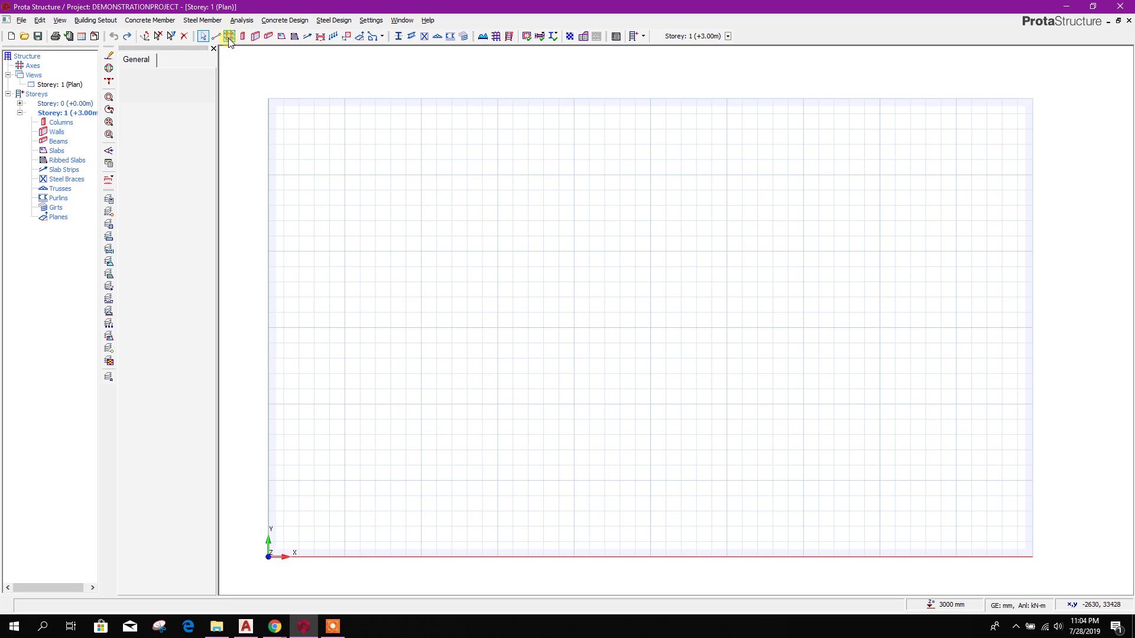
Step: Open the Orthogonal Axis Generator at reference 5000, 5000, with Dir-1 labels starting at A
left_click(230, 37)
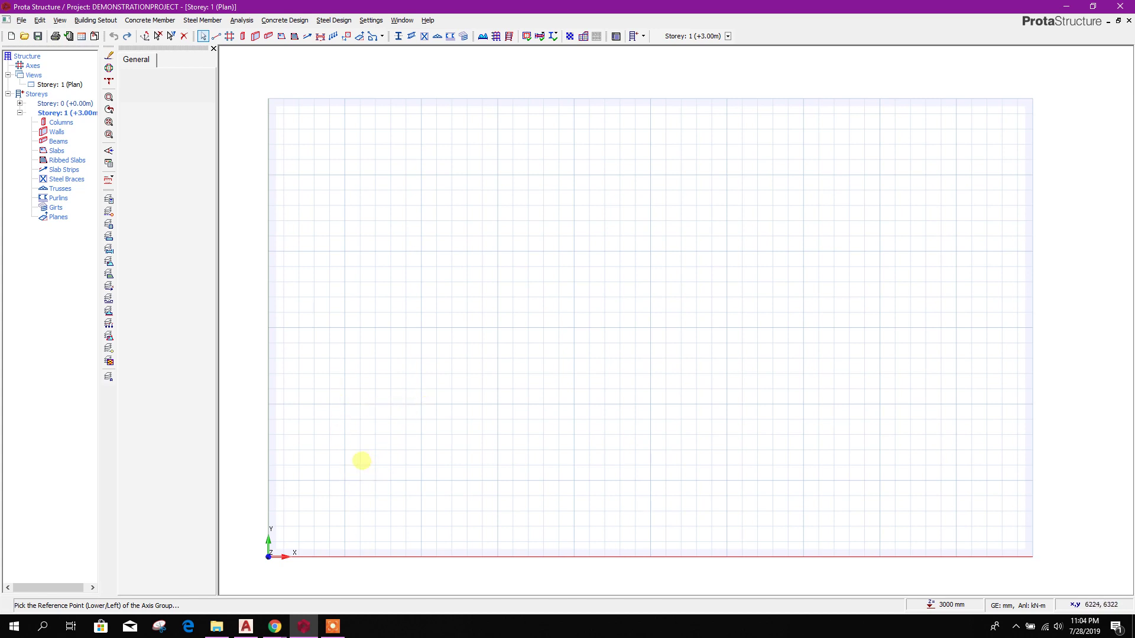
left_click(344, 481)
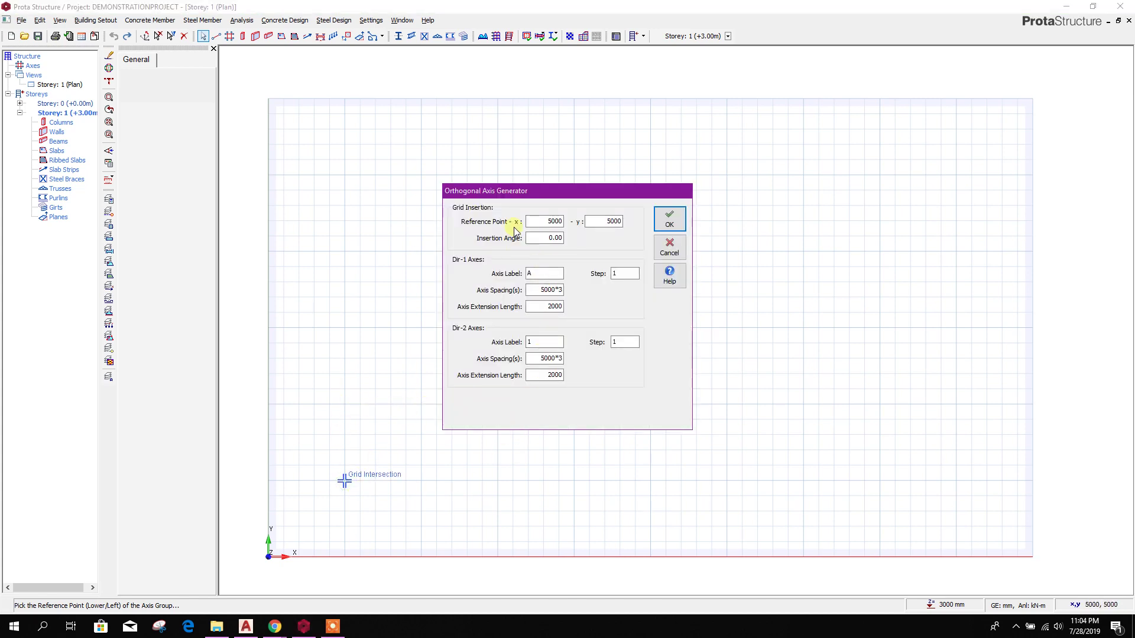
left_click_drag(545, 191, 585, 210)
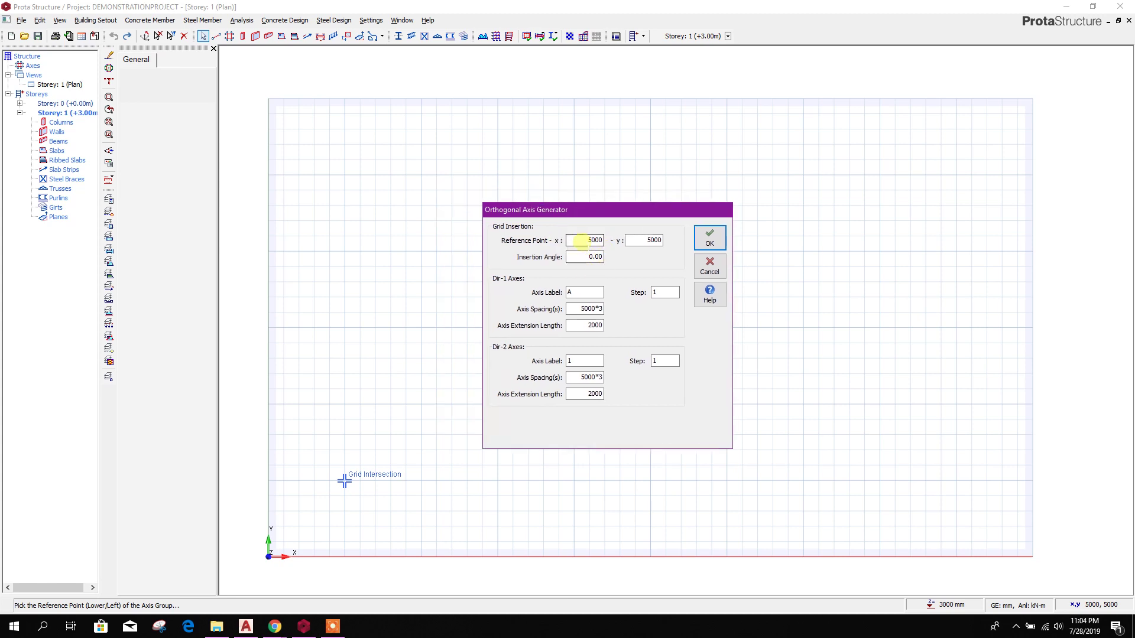
double_click(581, 240)
double_click(653, 240)
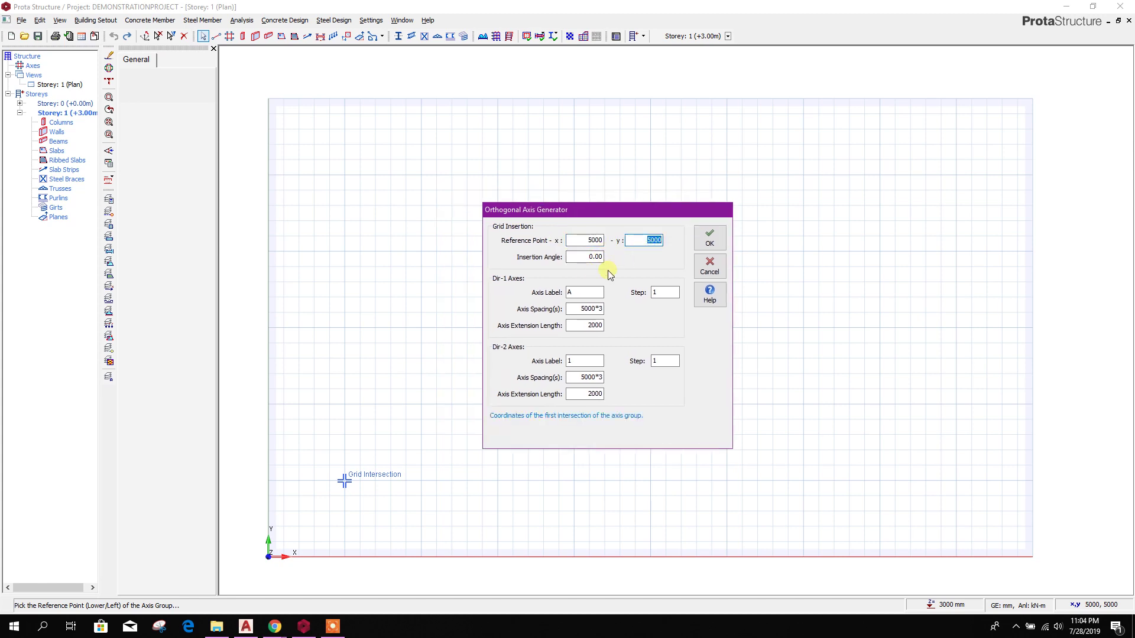
double_click(587, 292)
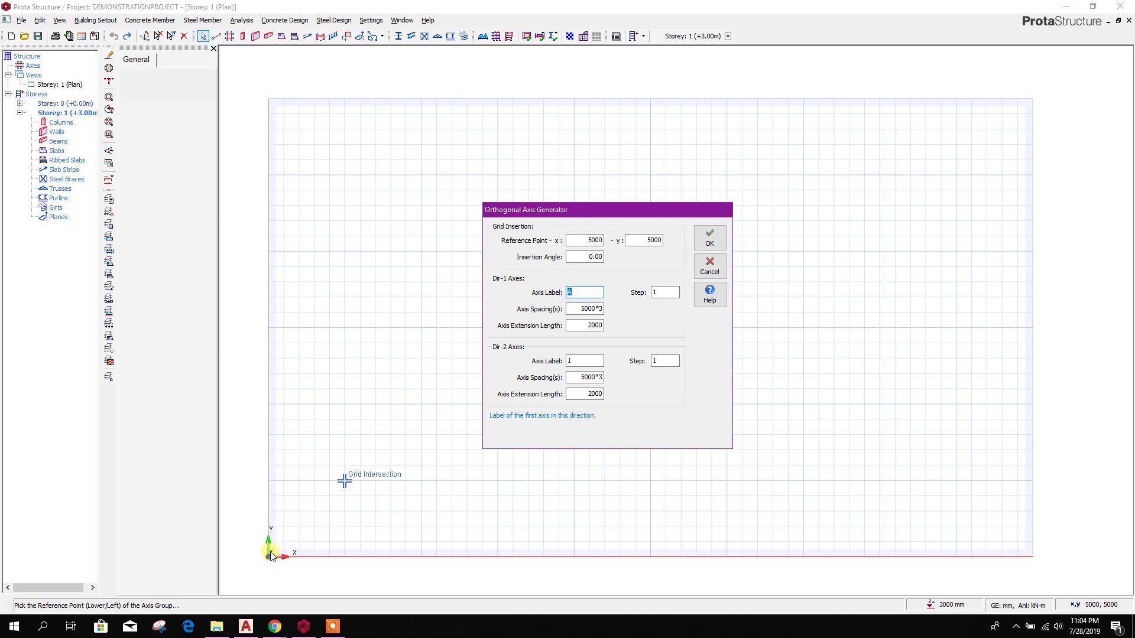
left_click(583, 360)
Step: Zoom around the Basement plan in PROTA.dwg to read its spacings, then return to ProtaStructure
left_click(245, 627)
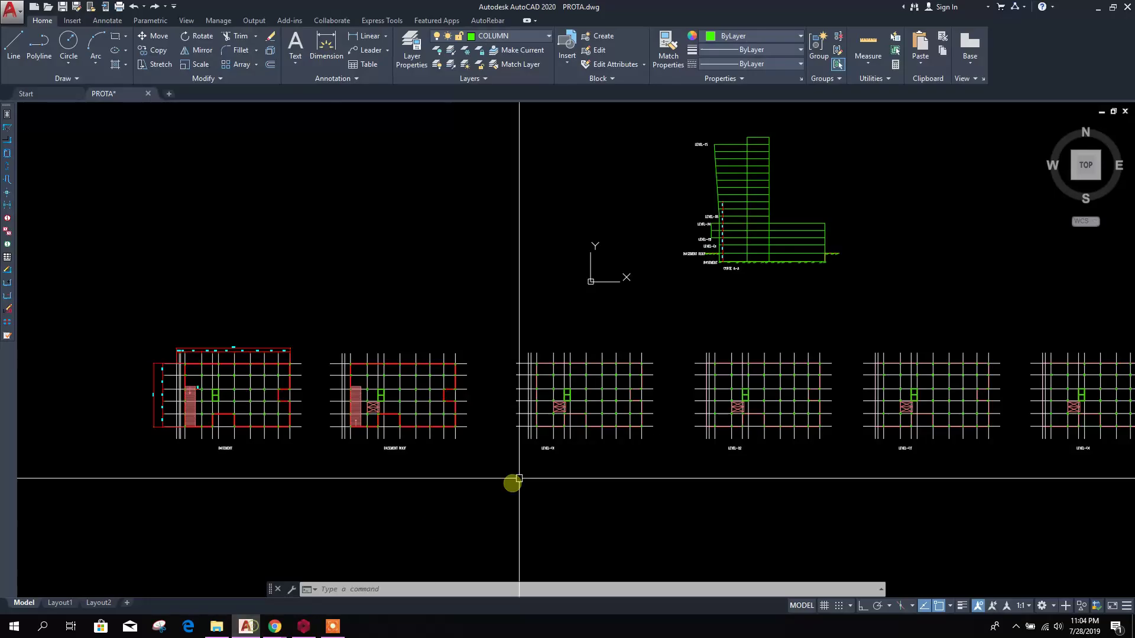
scroll(203, 383, "up", 8)
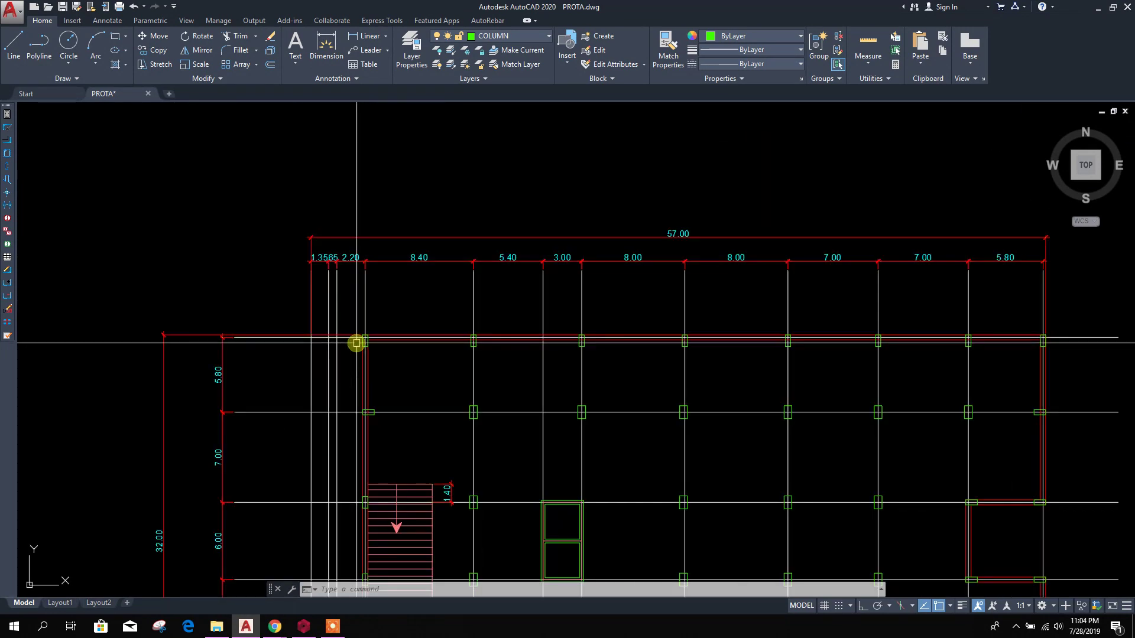
scroll(408, 364, "down", 4)
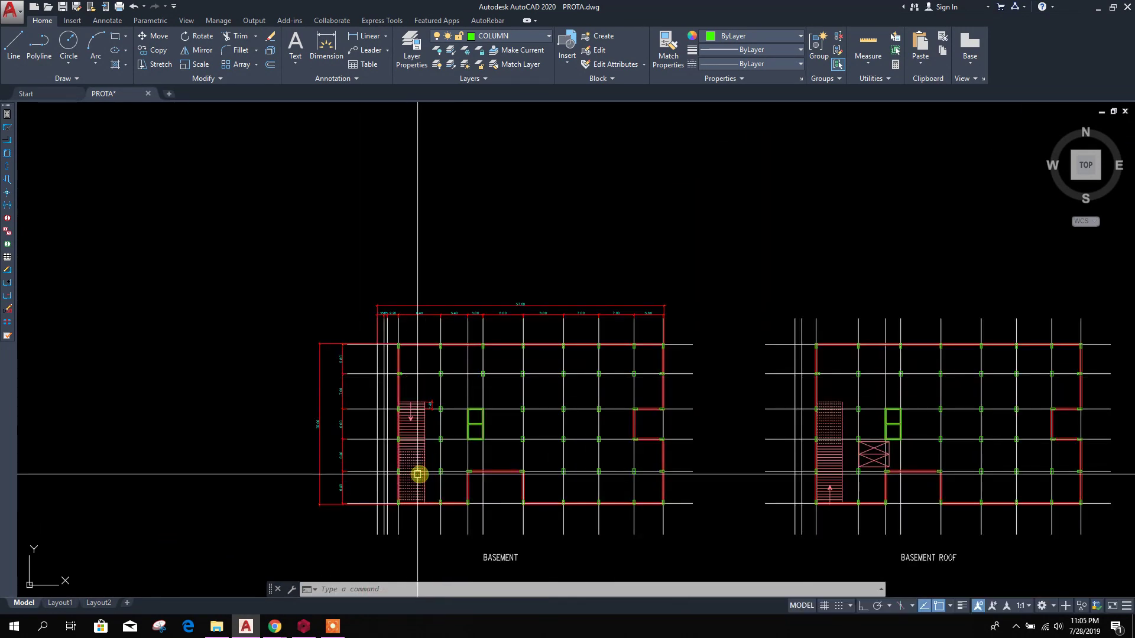
scroll(376, 347, "up", 6)
scroll(384, 384, "down", 4)
scroll(397, 425, "up", 7)
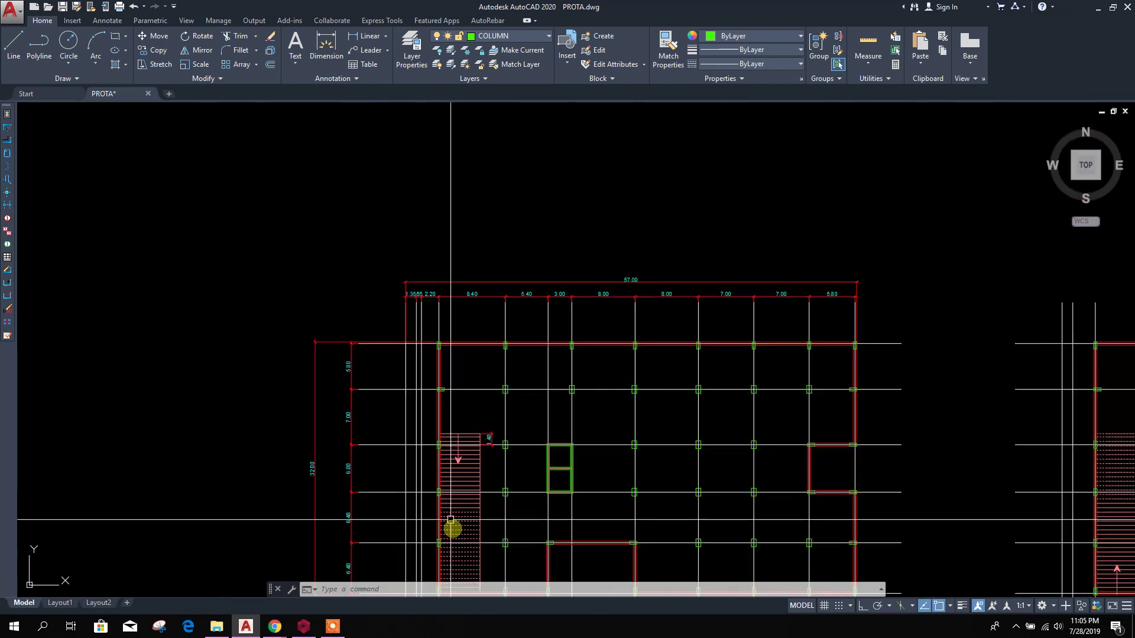
scroll(433, 380, "down", 5)
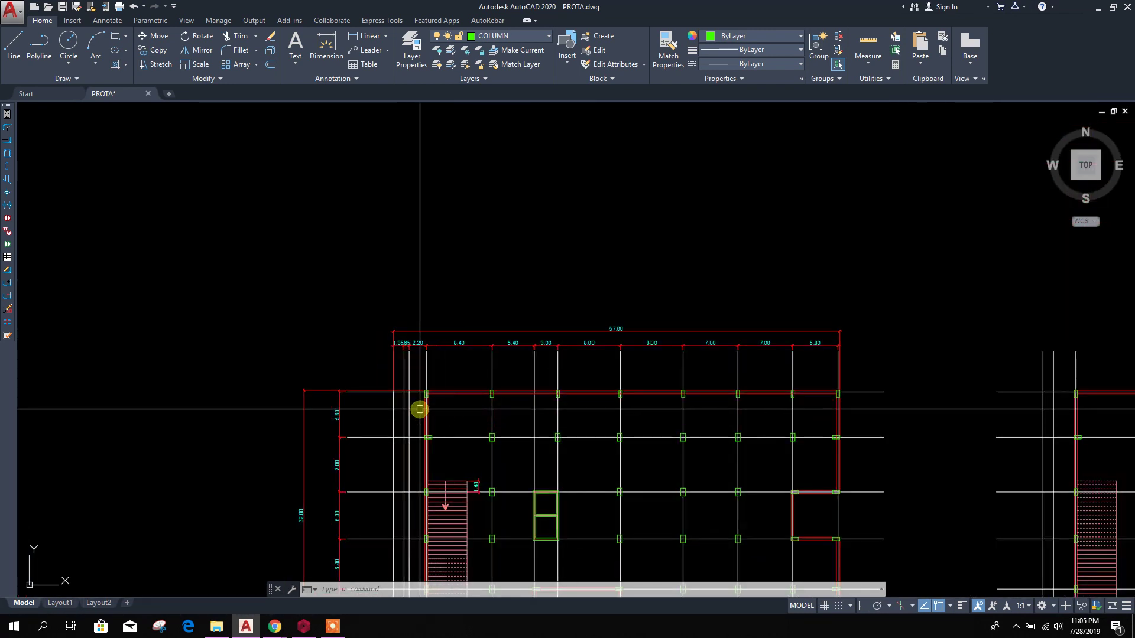
scroll(454, 363, "up", 6)
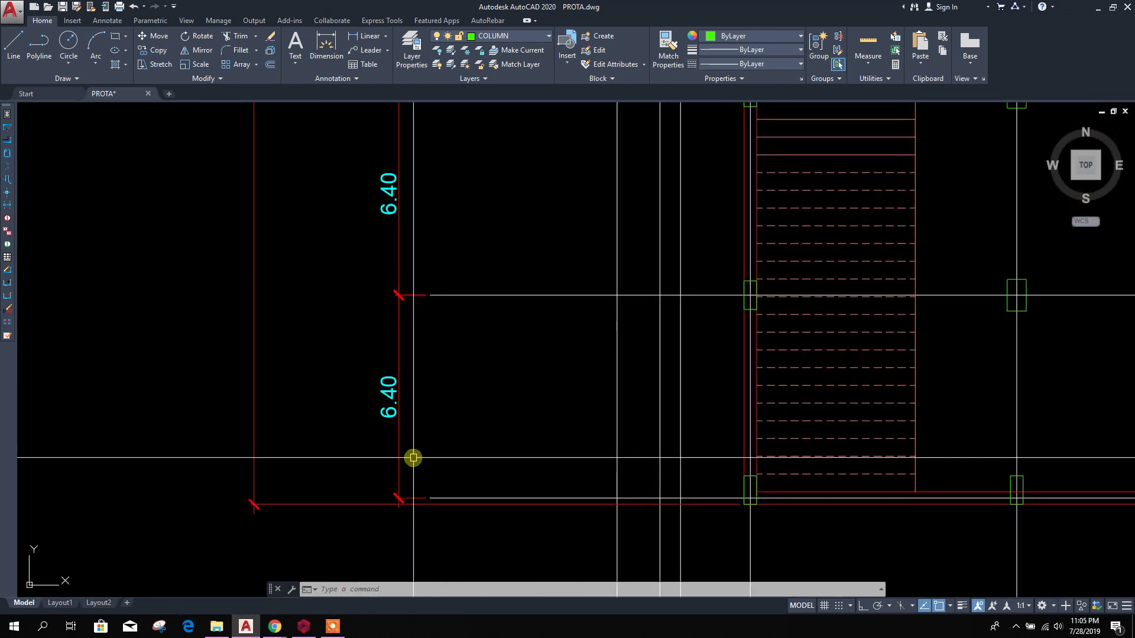
scroll(461, 384, "down", 2)
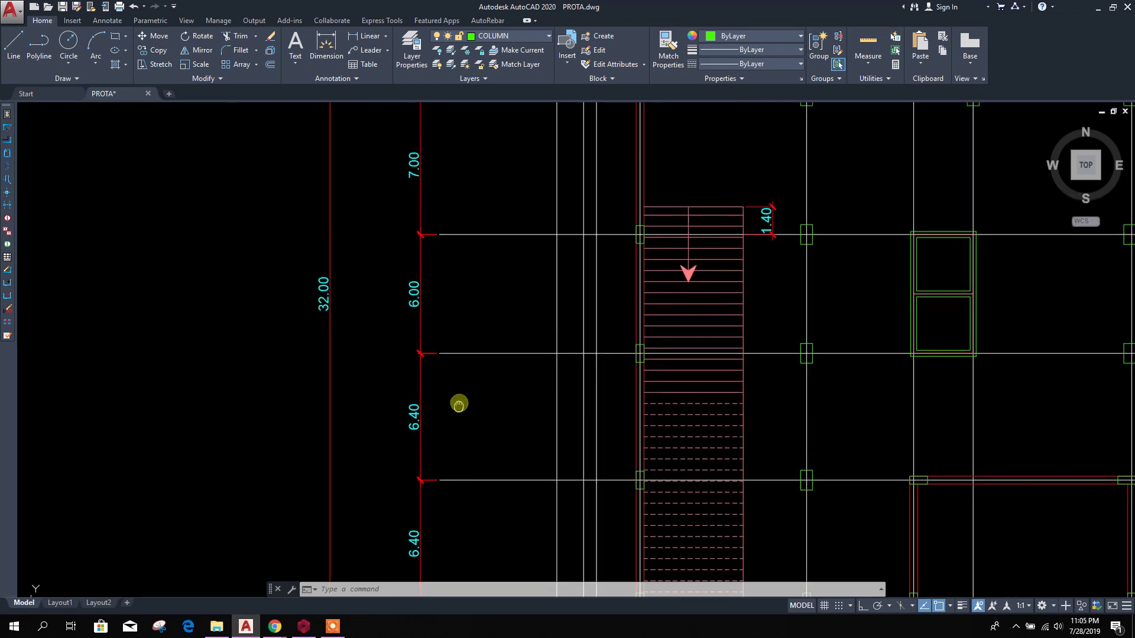
left_click(304, 626)
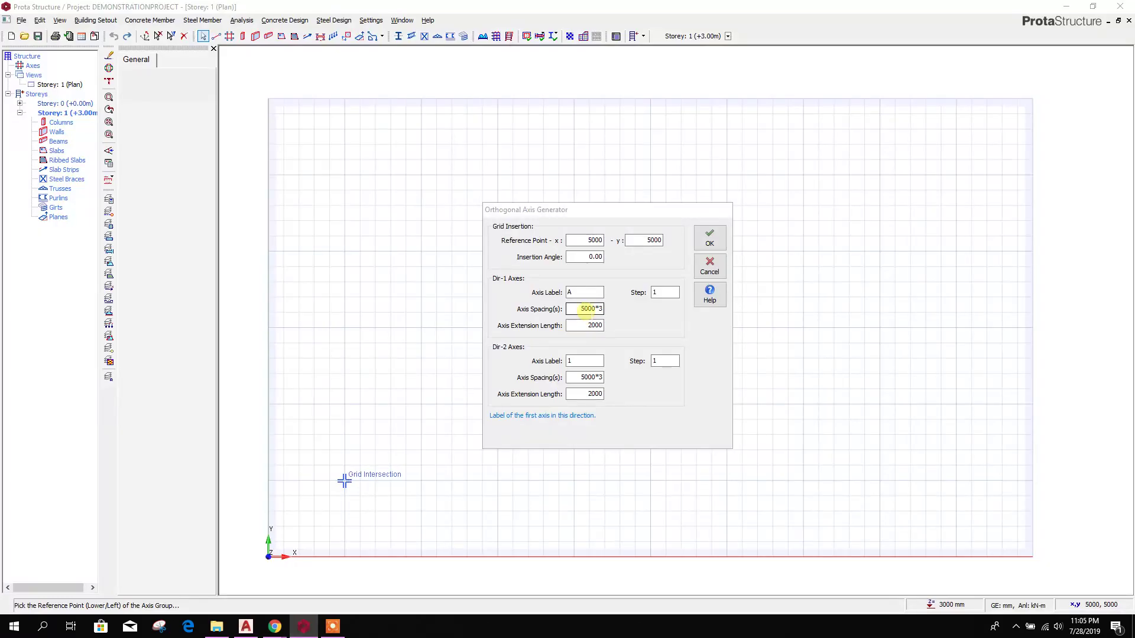
Step: Begin editing the Dir-1 spacings and check the plan's left-side dimensions in PROTA.dwg
left_click(582, 309)
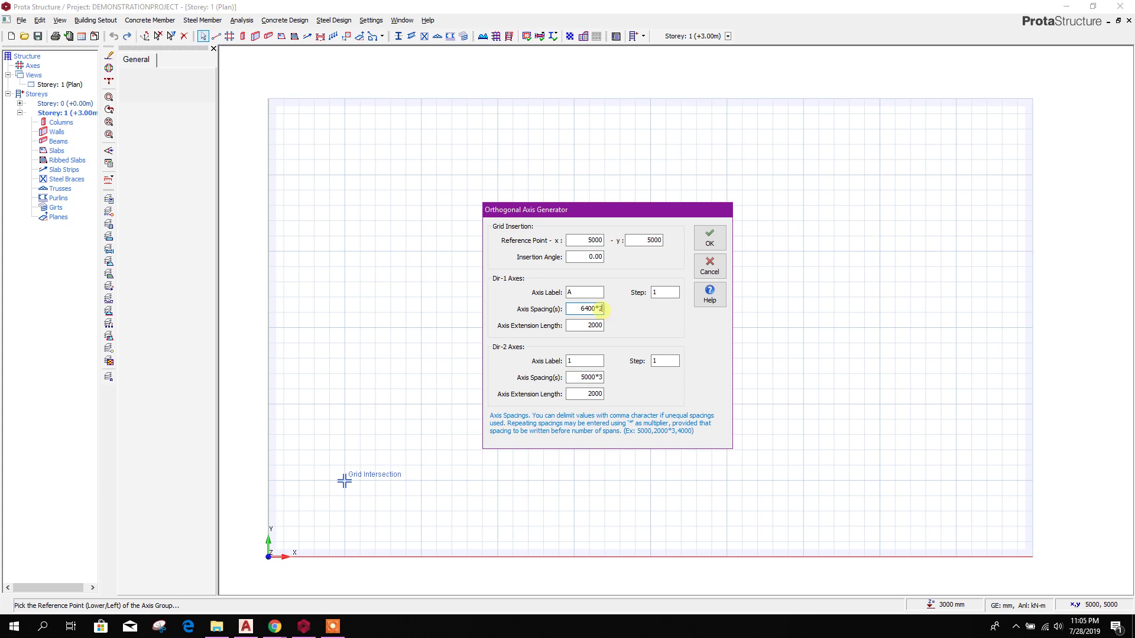
type(",")
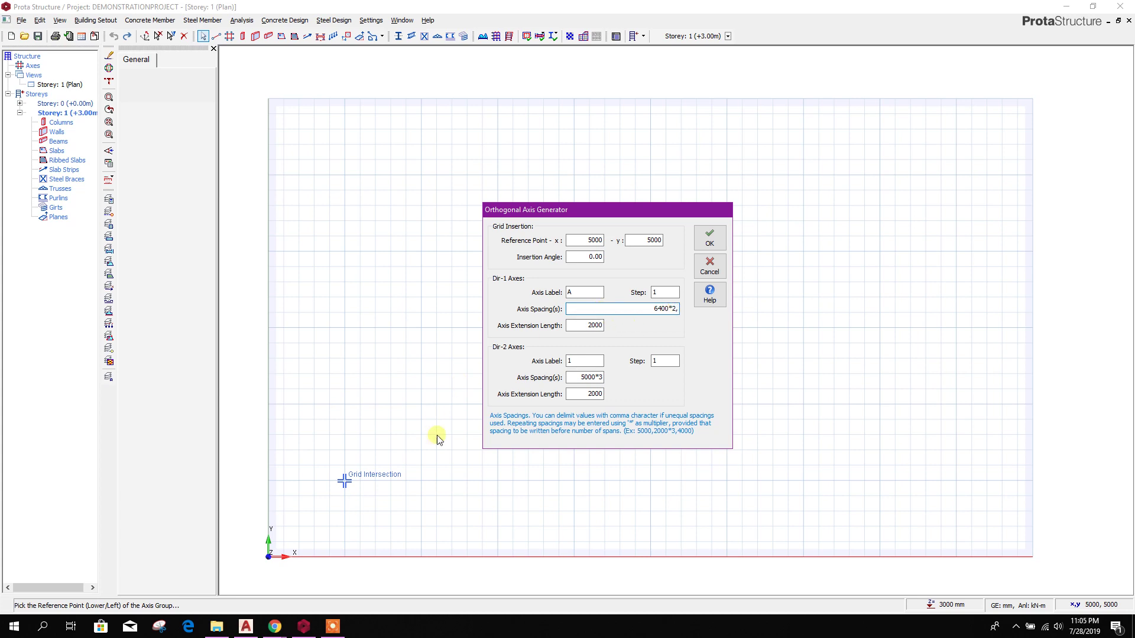
left_click(247, 626)
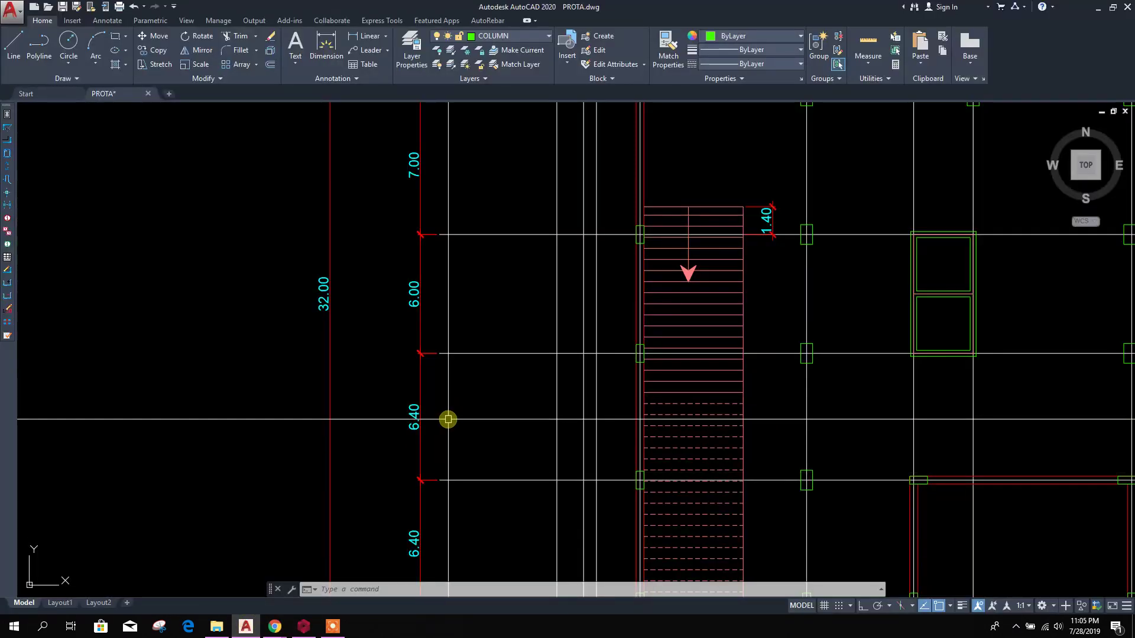
mouse_move(449, 418)
middle_mouse_down()
mouse_move(426, 357)
mouse_move(420, 471)
middle_mouse_up()
scroll(443, 390, "down", 3)
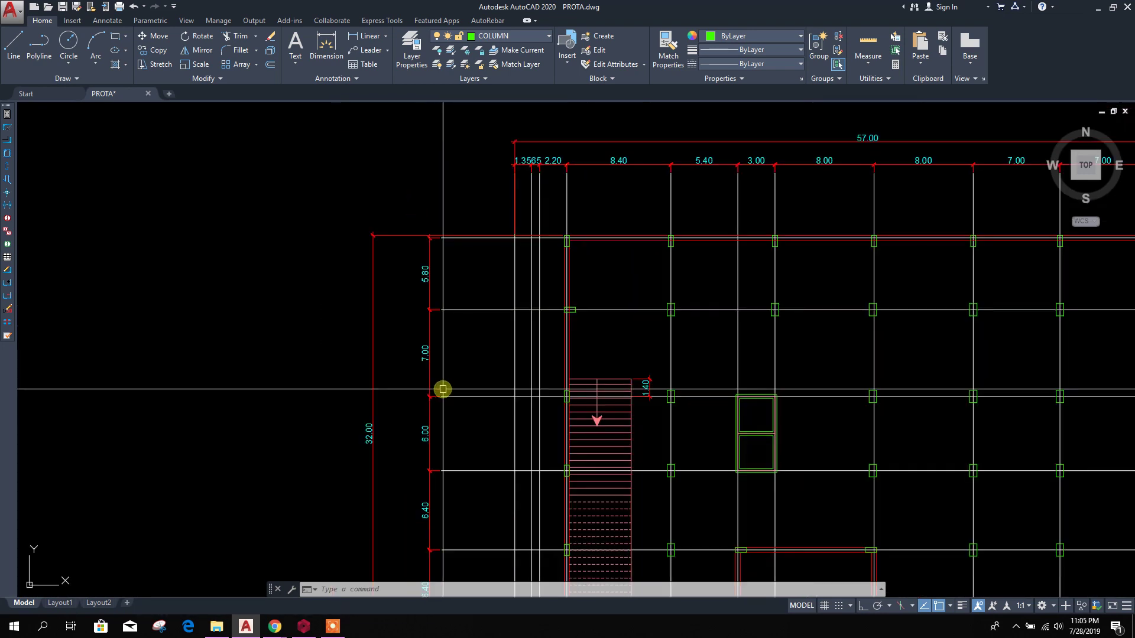
scroll(420, 293, "up", 3)
left_click(303, 627)
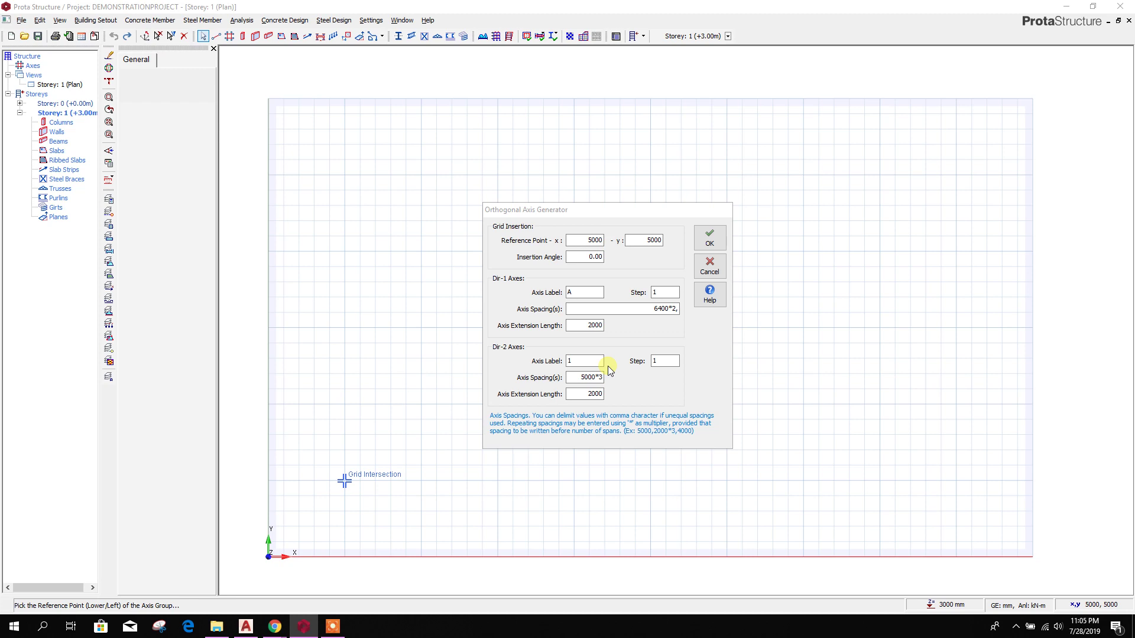
Step: Complete the Dir-1 spacings as 6400*2,6000,7000,5800 after rechecking the drawing
left_click(668, 309)
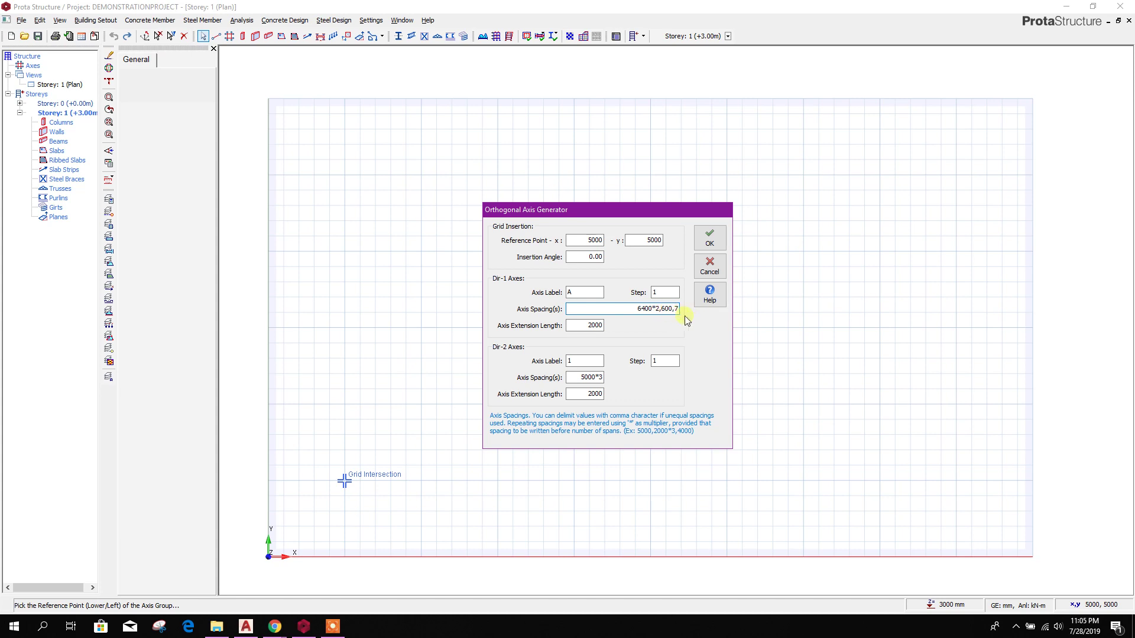
left_click(670, 309)
type("0,")
left_click(246, 626)
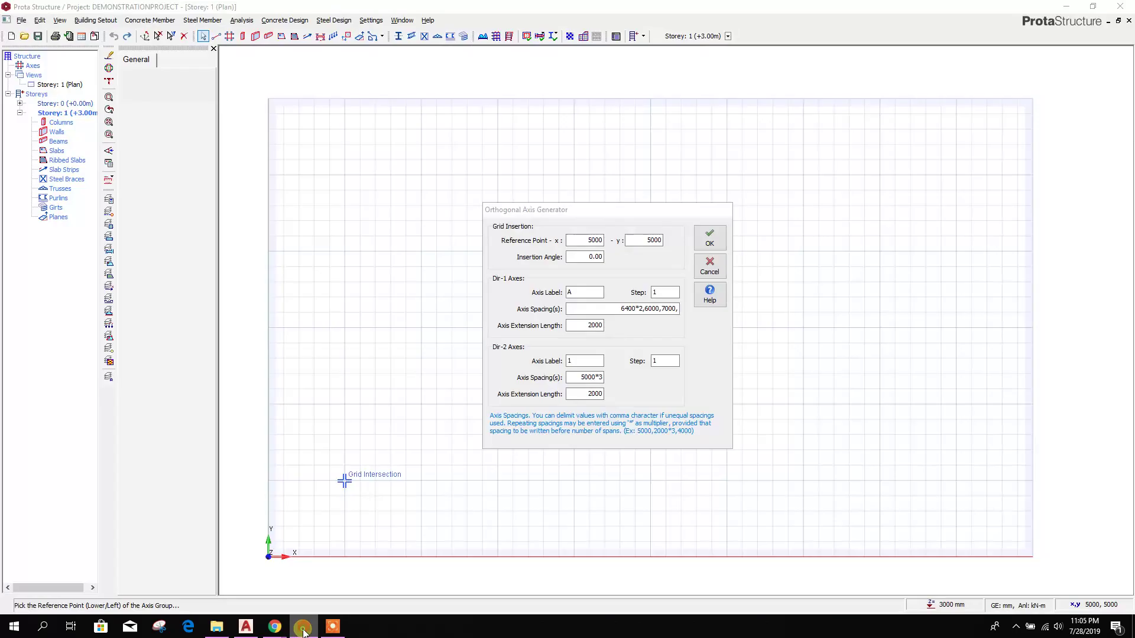
left_click(303, 626)
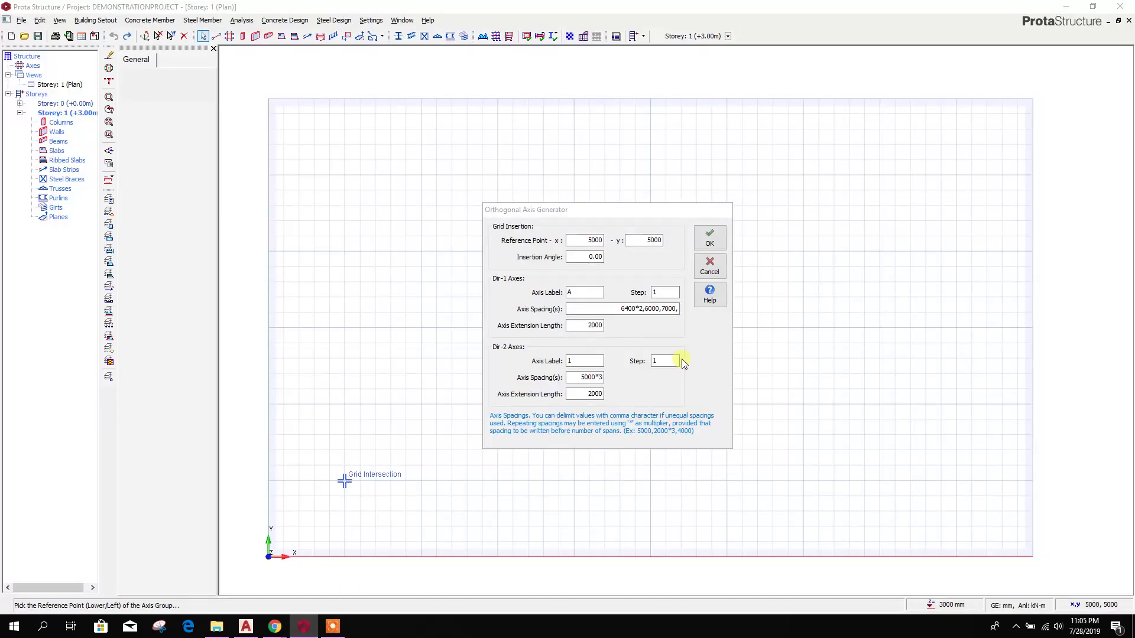
left_click(675, 309)
type("5800")
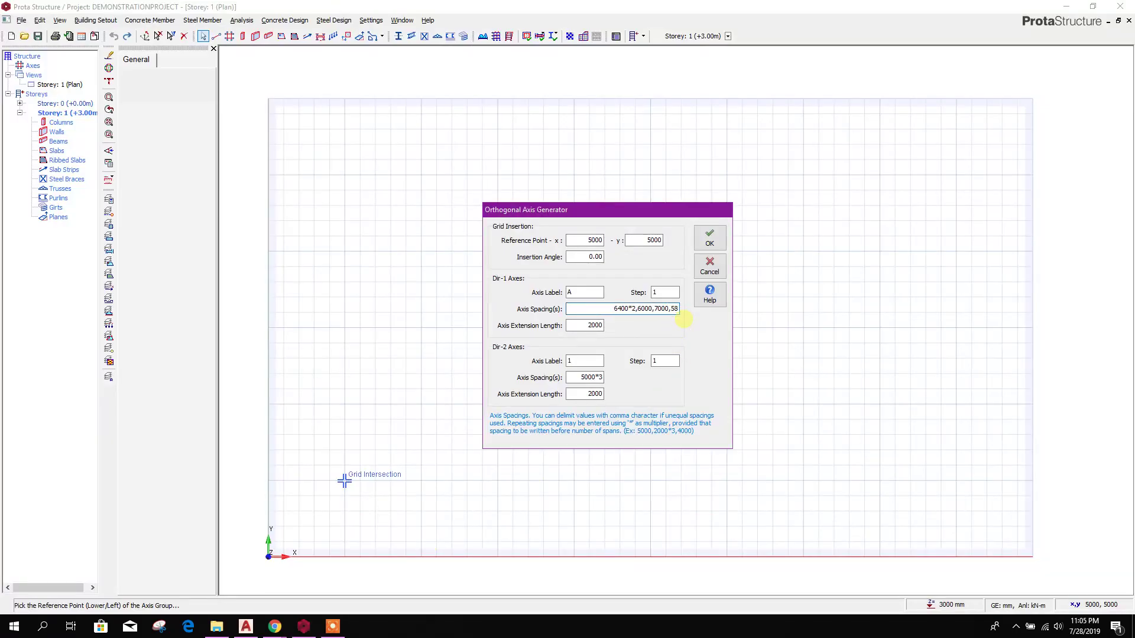
double_click(584, 360)
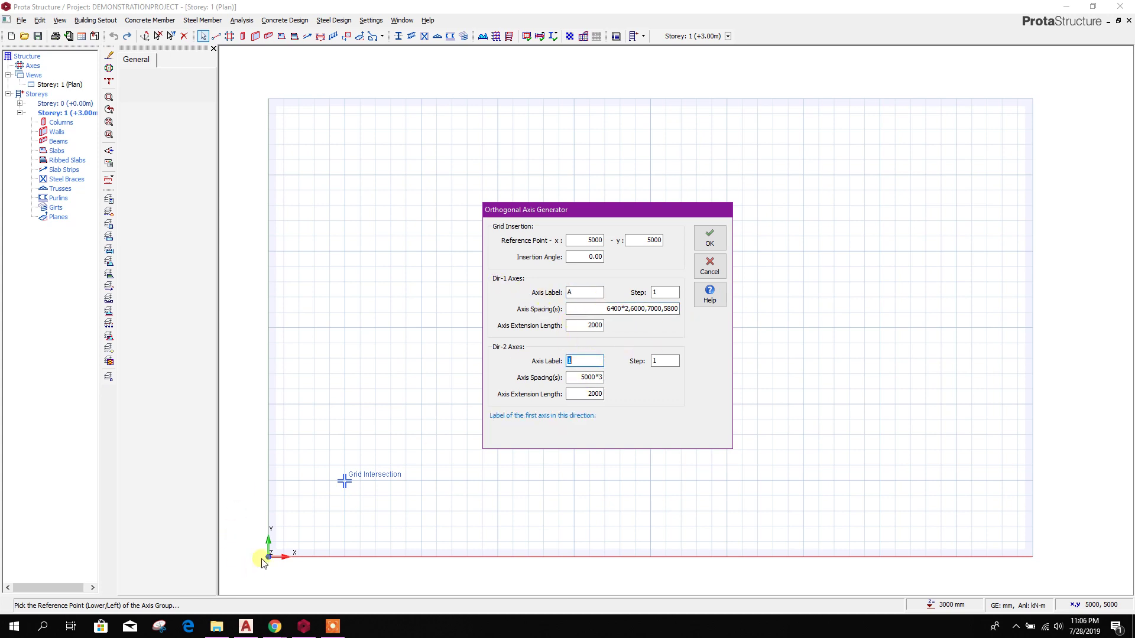
Step: Check the Dir-2 dimensions in PROTA.dwg and start extending the spacing list after 1350,650
left_click(246, 626)
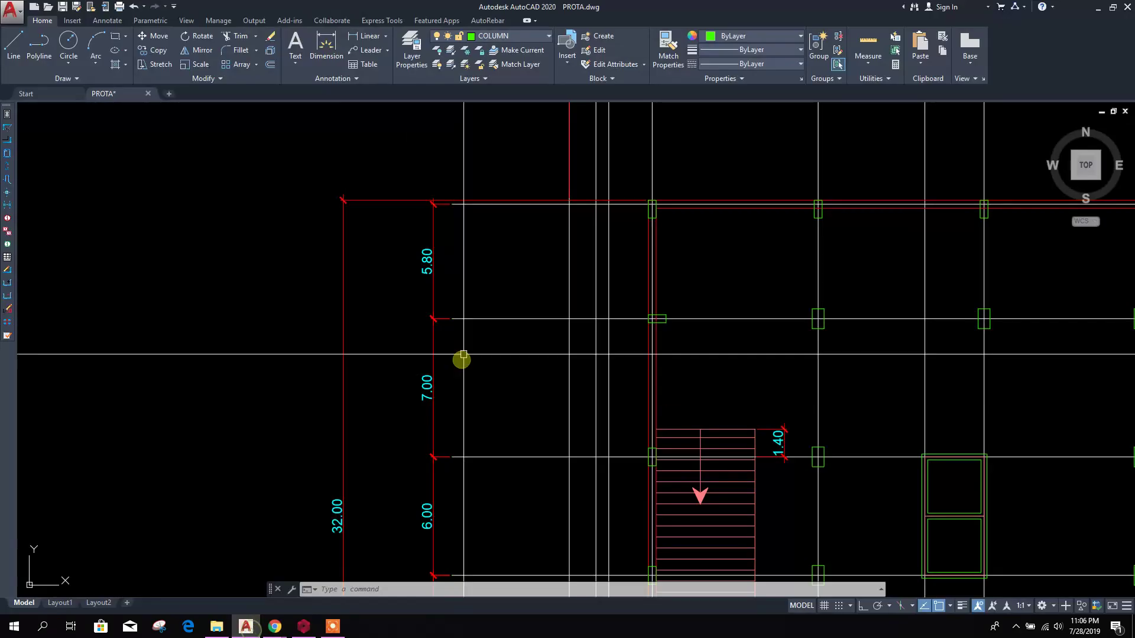
scroll(510, 271, "up", 4)
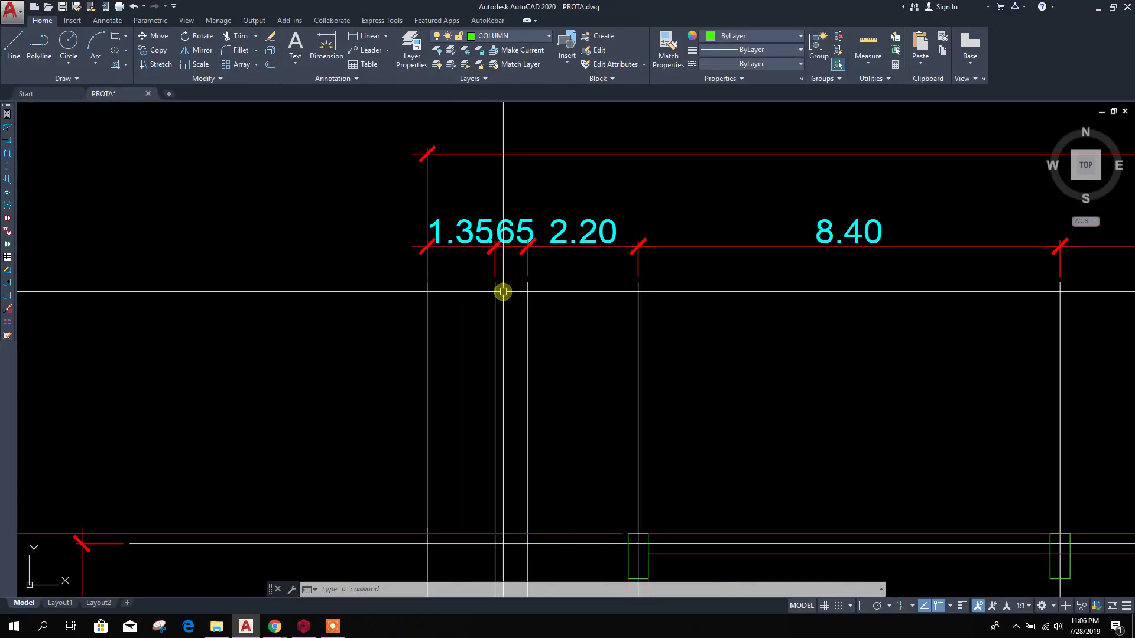
scroll(499, 319, "down", 4)
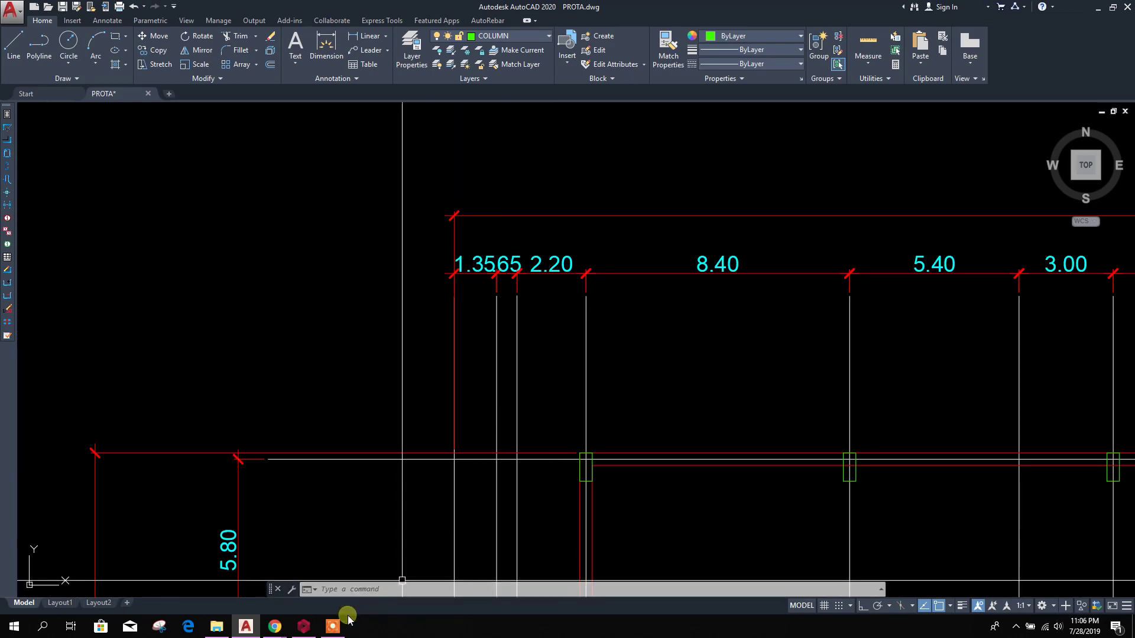
left_click(307, 626)
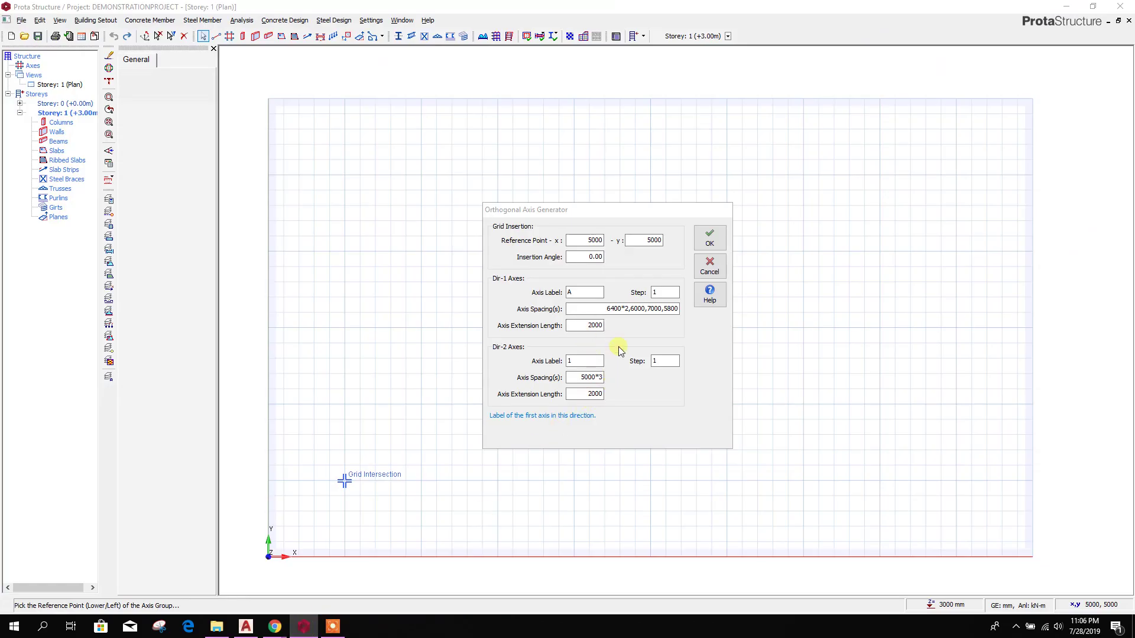
left_click(588, 378)
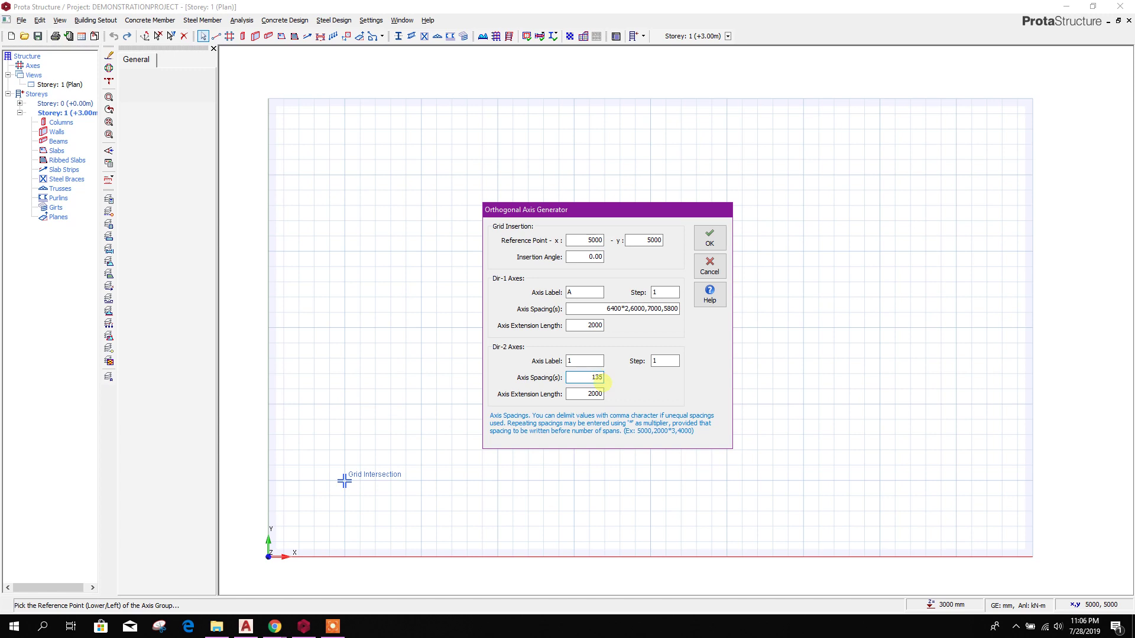
type(",")
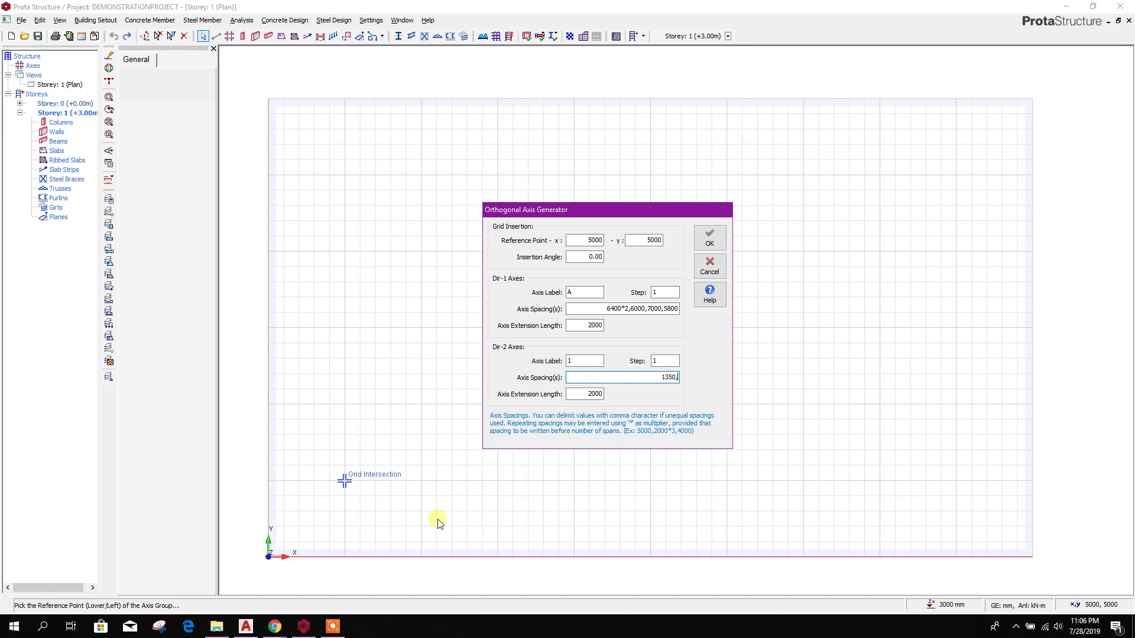
Step: Compare the top dimension chain in PROTA.dwg against the Dir-2 spacing list
left_click(311, 632)
left_click(245, 626)
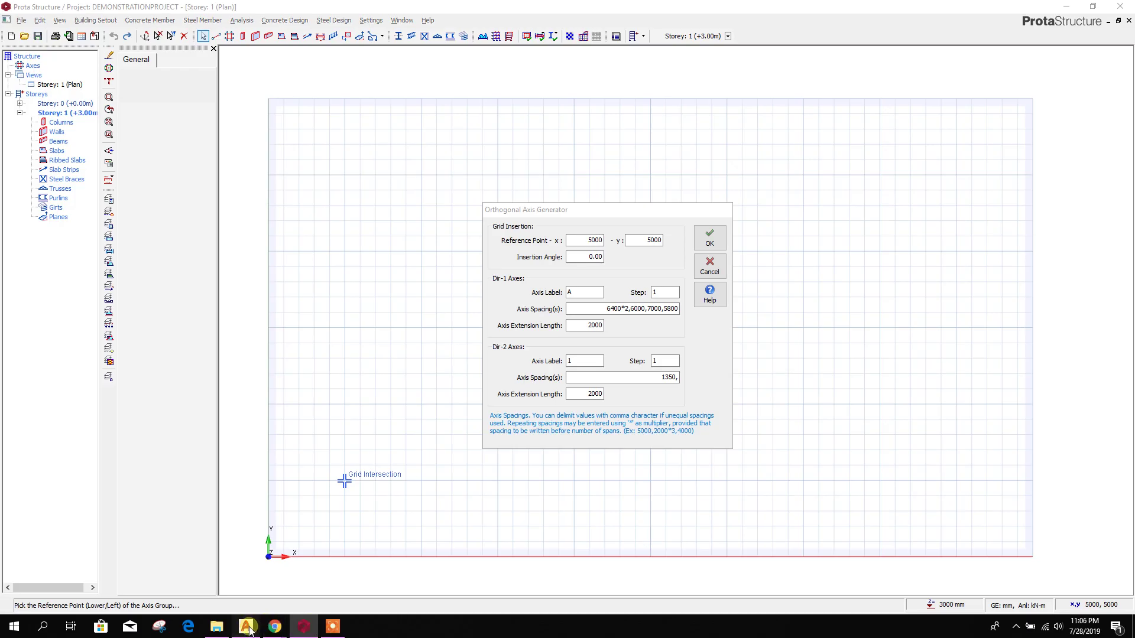
middle_click_drag(427, 464, 522, 429)
scroll(461, 288, "up", 2)
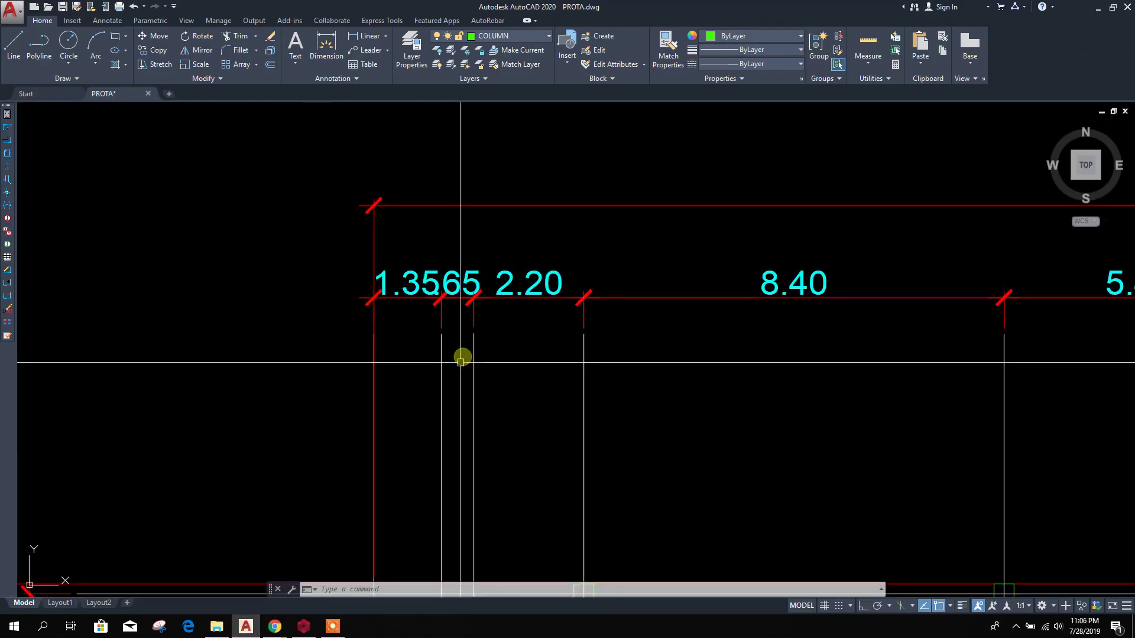
left_click(303, 628)
left_click(672, 384)
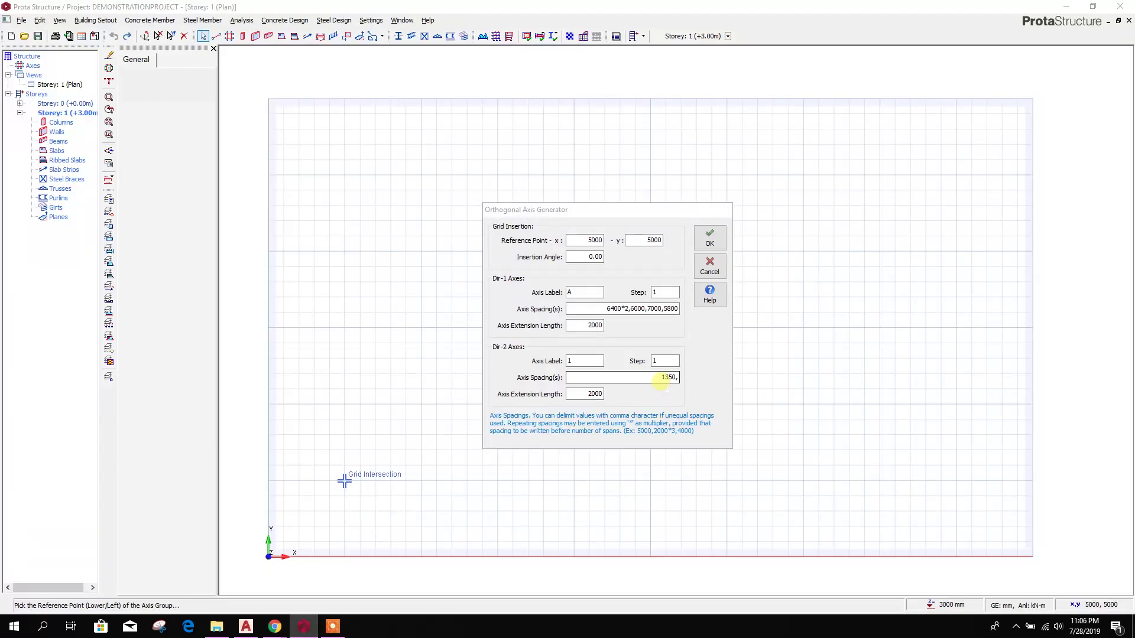
left_click(674, 381)
left_click(674, 379)
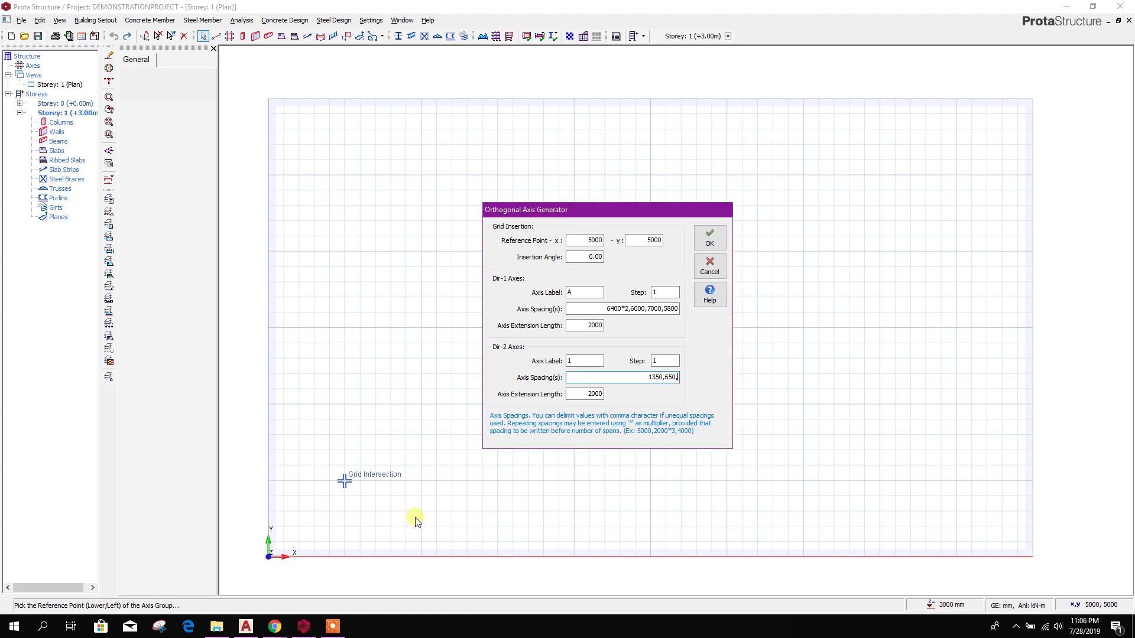
Step: Add 2200 to the Dir-2 axis spacings as read from the drawing
left_click(246, 628)
middle_click_drag(634, 388, 521, 394)
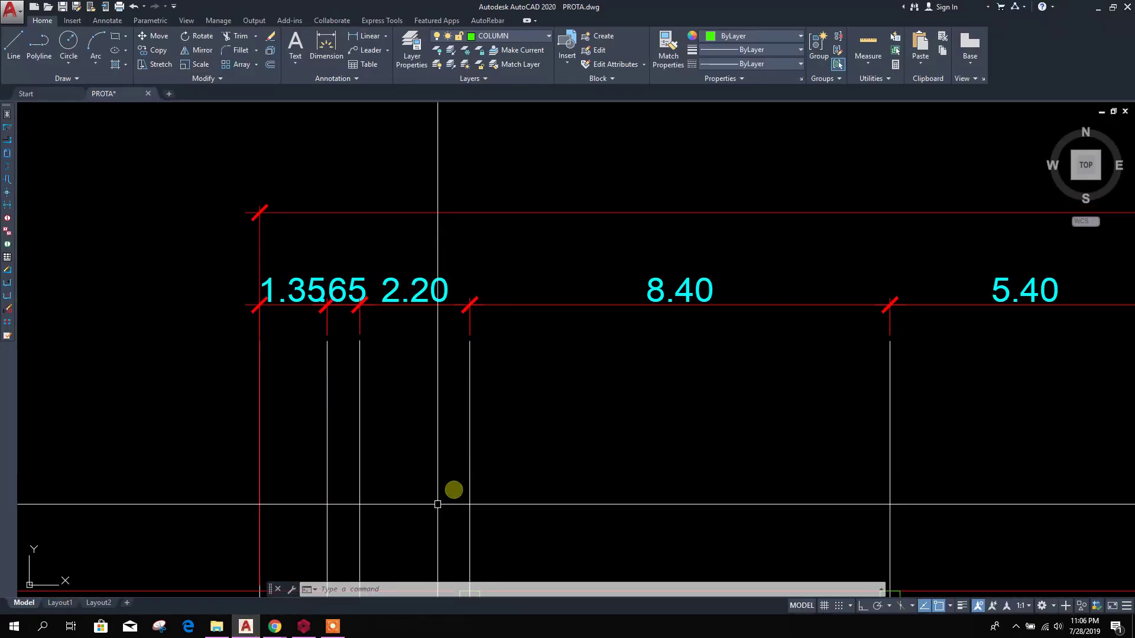
left_click(304, 626)
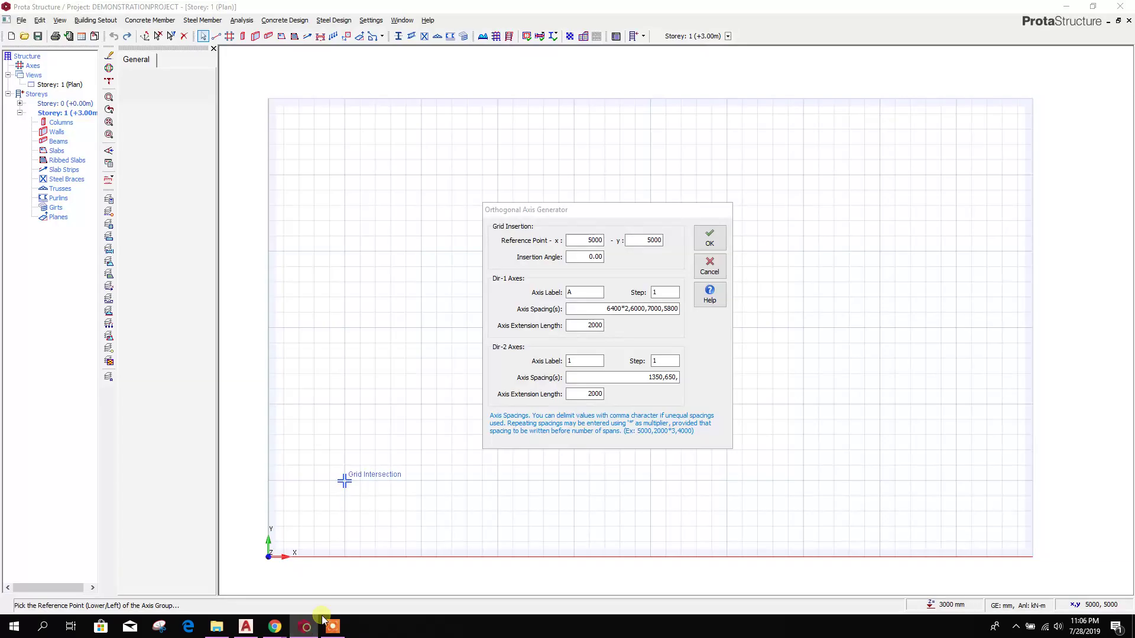
left_click(677, 382)
type("2200,")
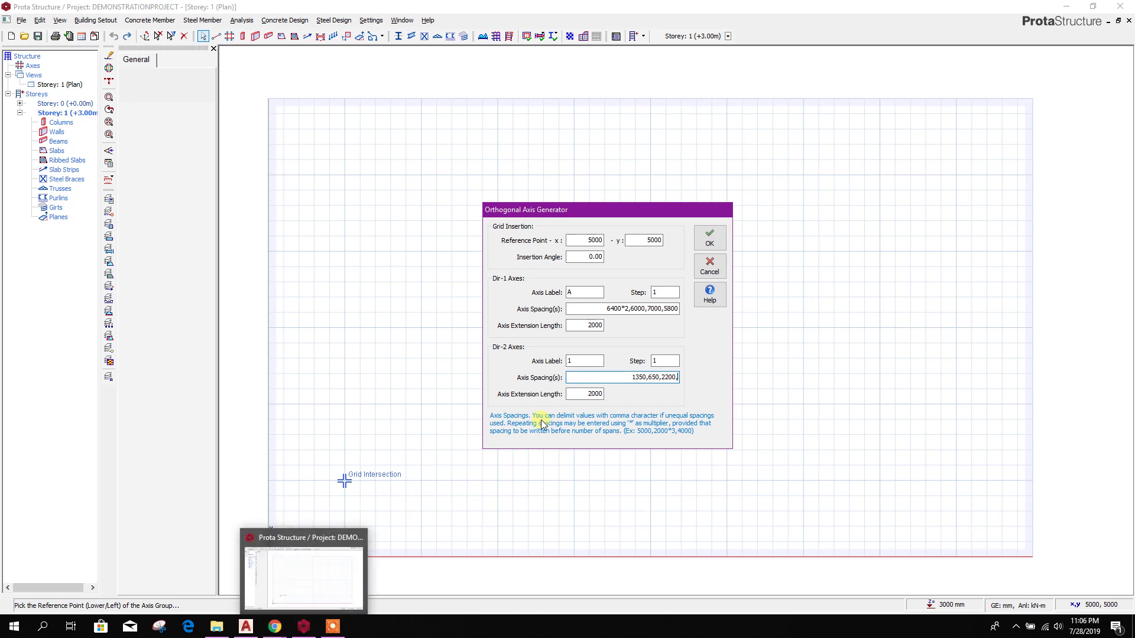
Step: Add 8400 to the Dir-2 spacings, bringing the following 5.40, 3.00, 8.00 spans into view
left_click(255, 624)
scroll(506, 377, "up", 2)
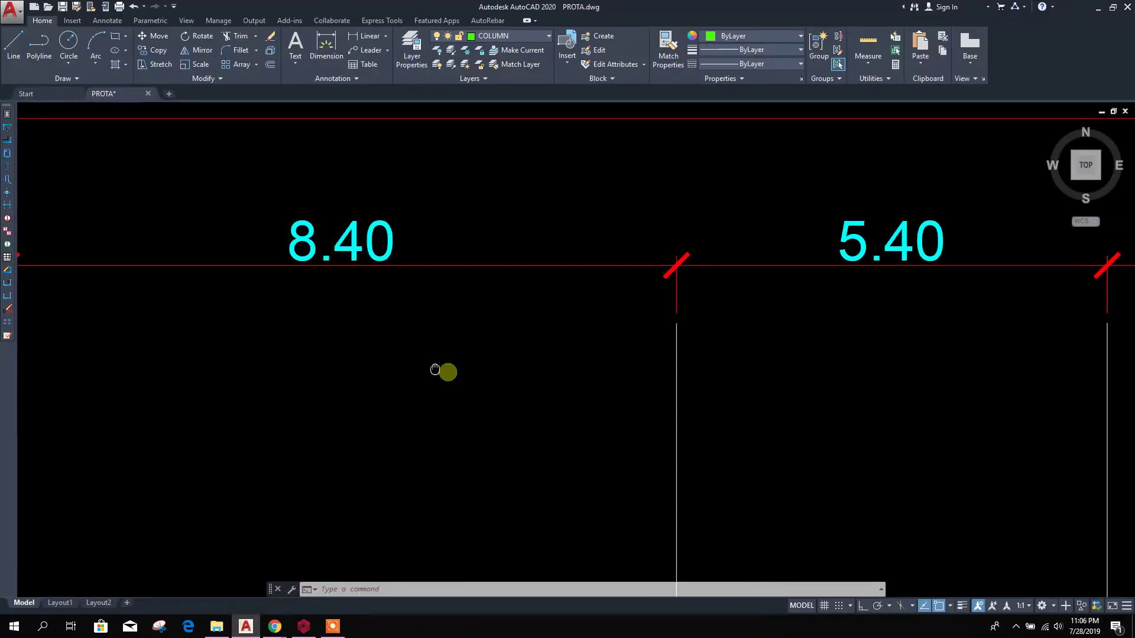
scroll(433, 367, "down", 4)
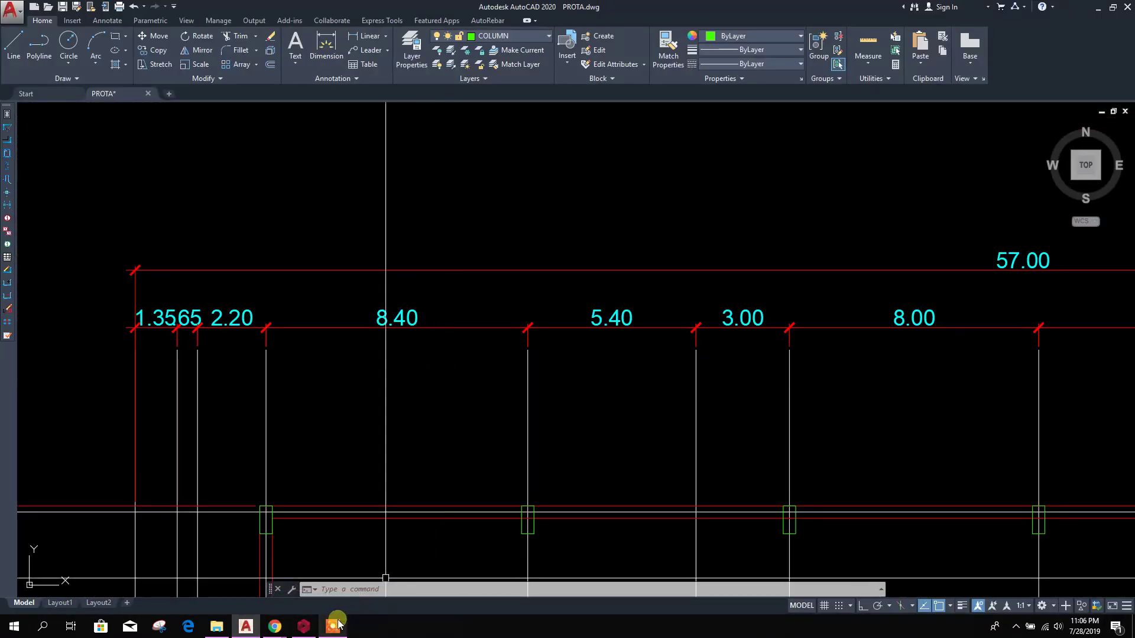
left_click(303, 626)
left_click(678, 377)
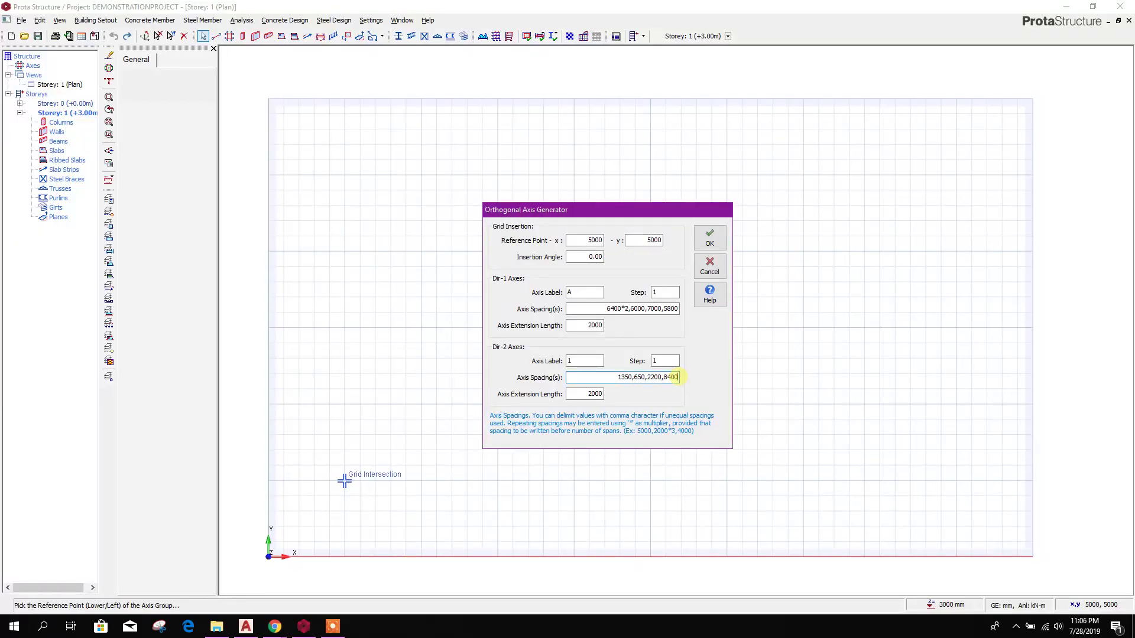
left_click(245, 627)
middle_click_drag(503, 439, 297, 450)
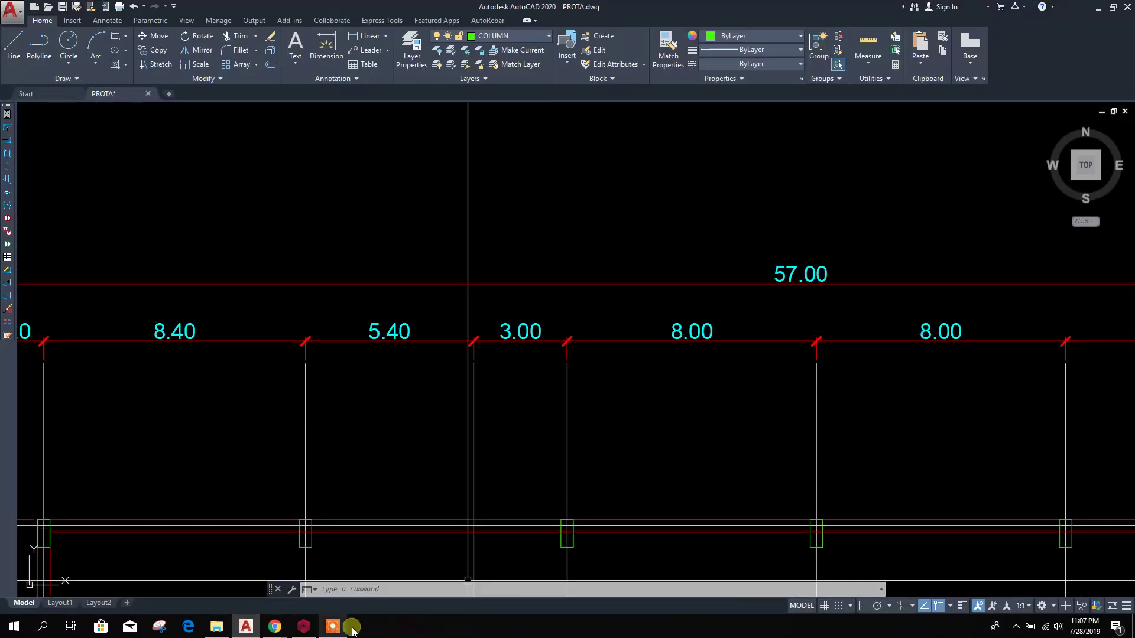
Step: Append 5400 and 3000 to the Dir-2 axis spacings
left_click(353, 591)
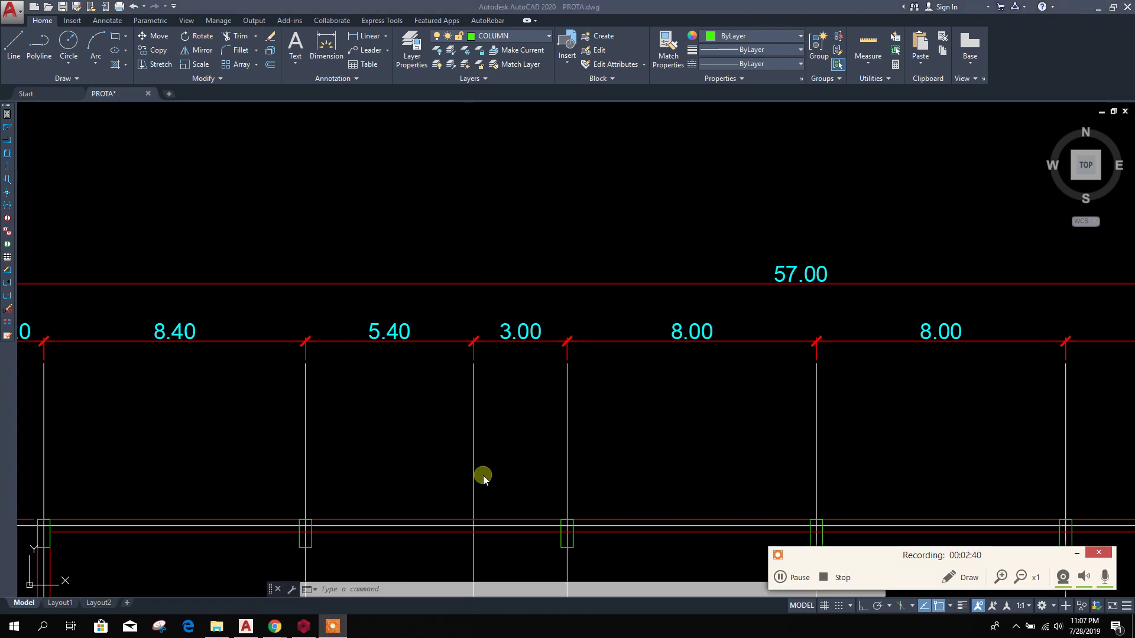
left_click(304, 627)
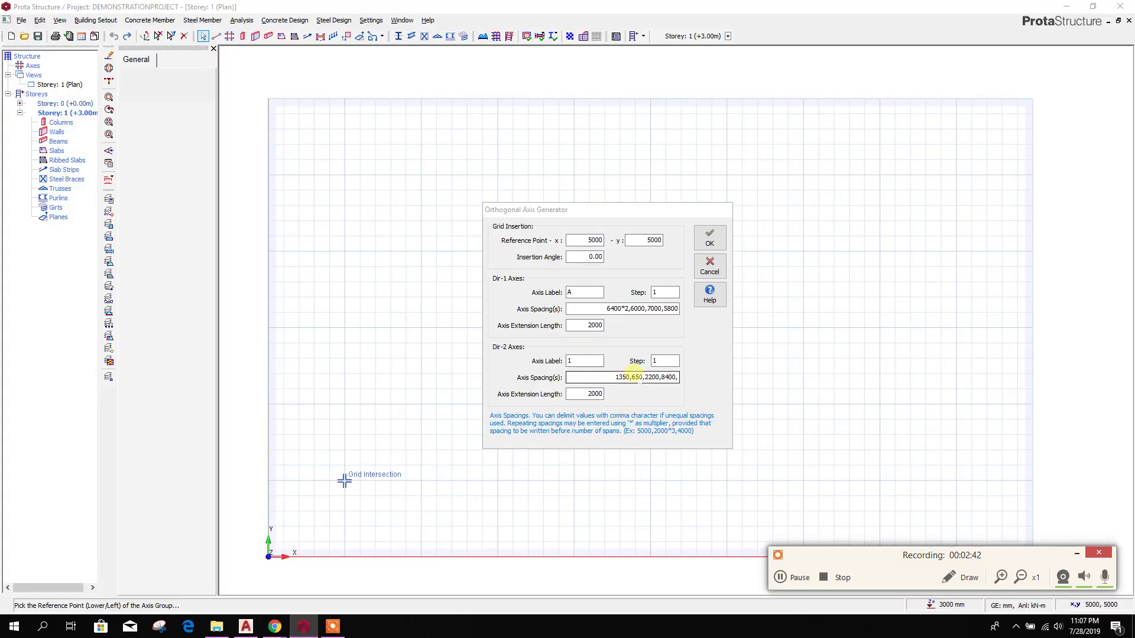
left_click(674, 377)
type("5400")
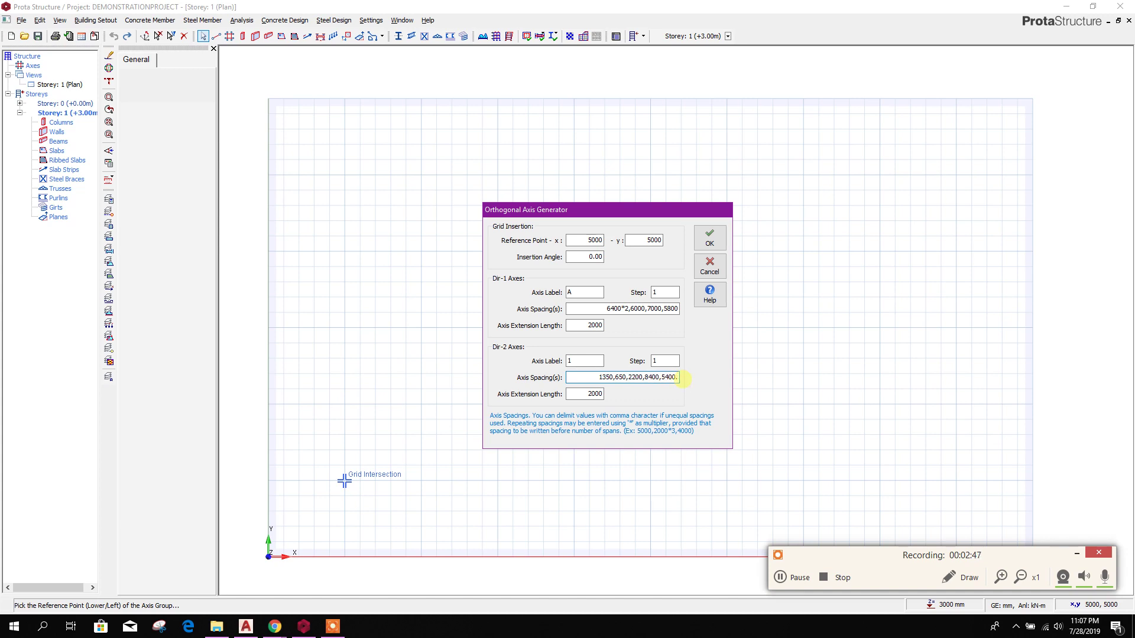
type(",3000,")
Step: Finish the Dir-2 list with 8000*2, 7000*2 and 5800, verify in AutoCAD, and generate the grid
left_click(246, 627)
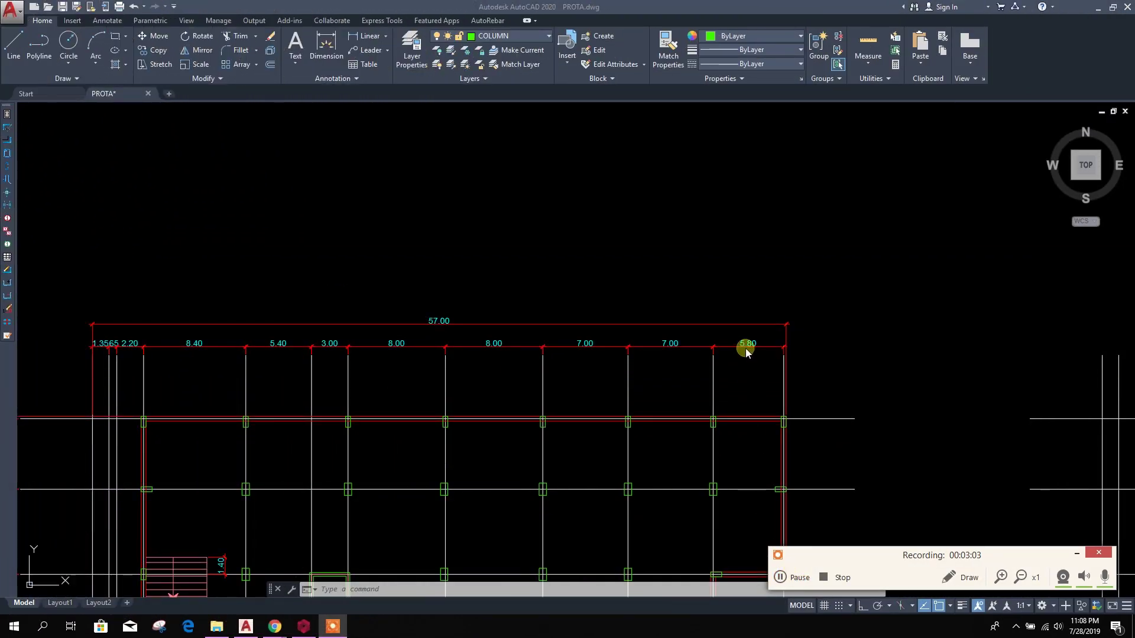
left_click(303, 627)
left_click(674, 378)
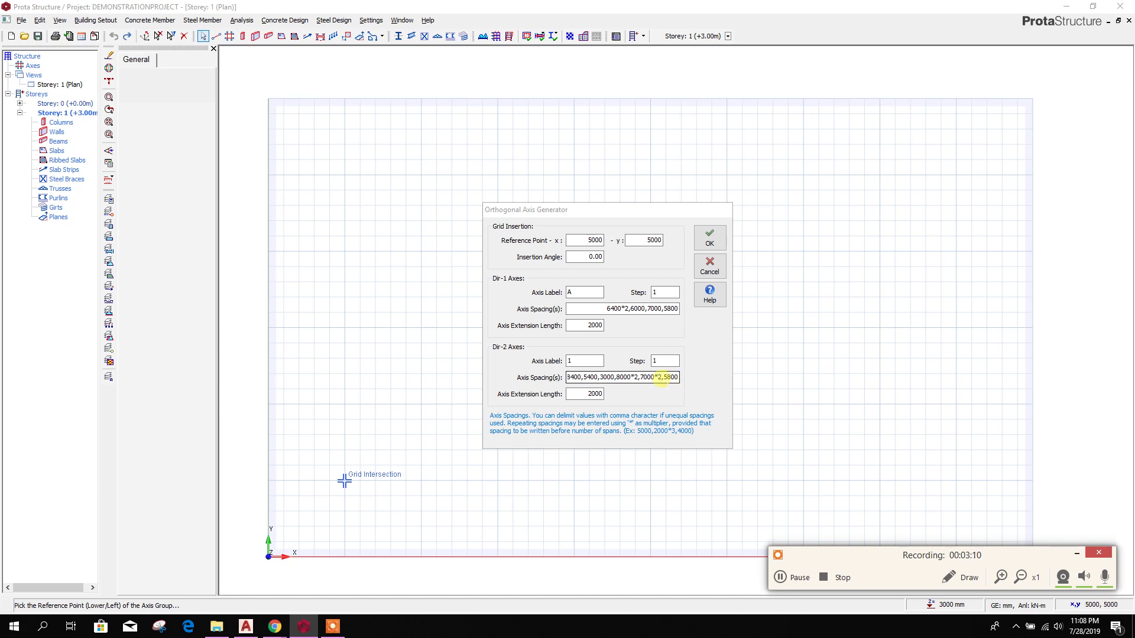
left_click(643, 379)
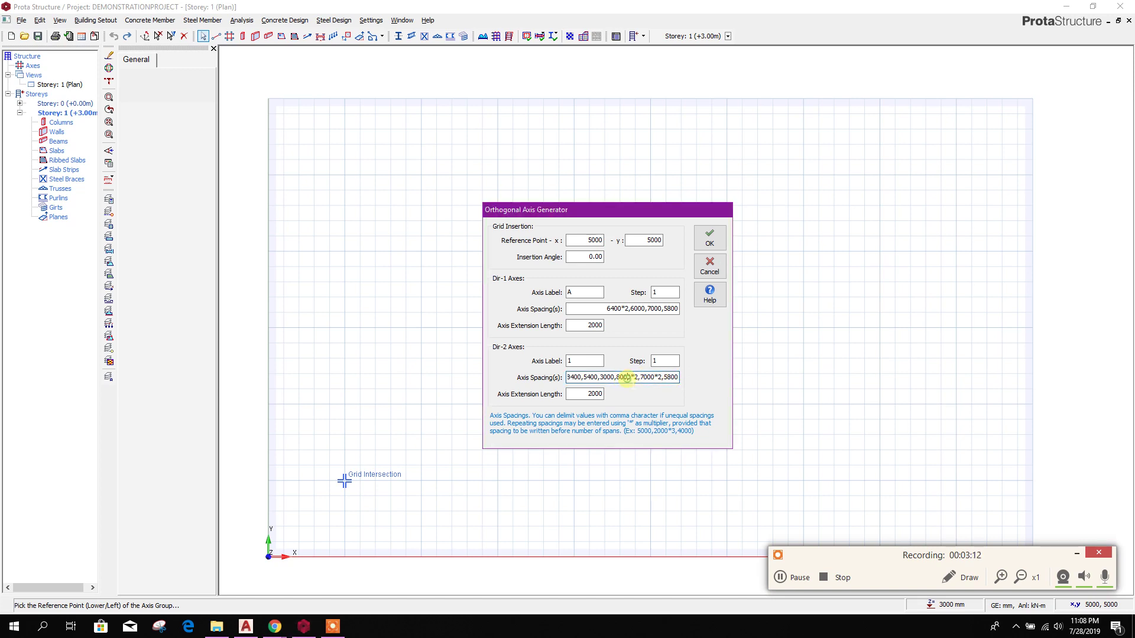
left_click_drag(620, 379, 630, 379)
left_click(245, 627)
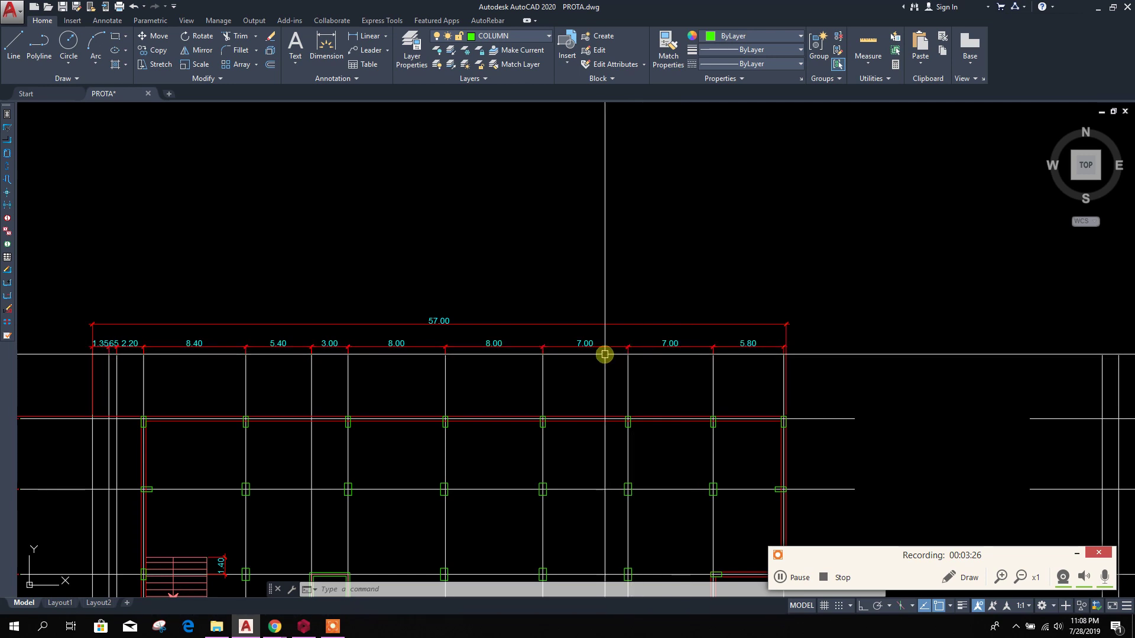
left_click(303, 625)
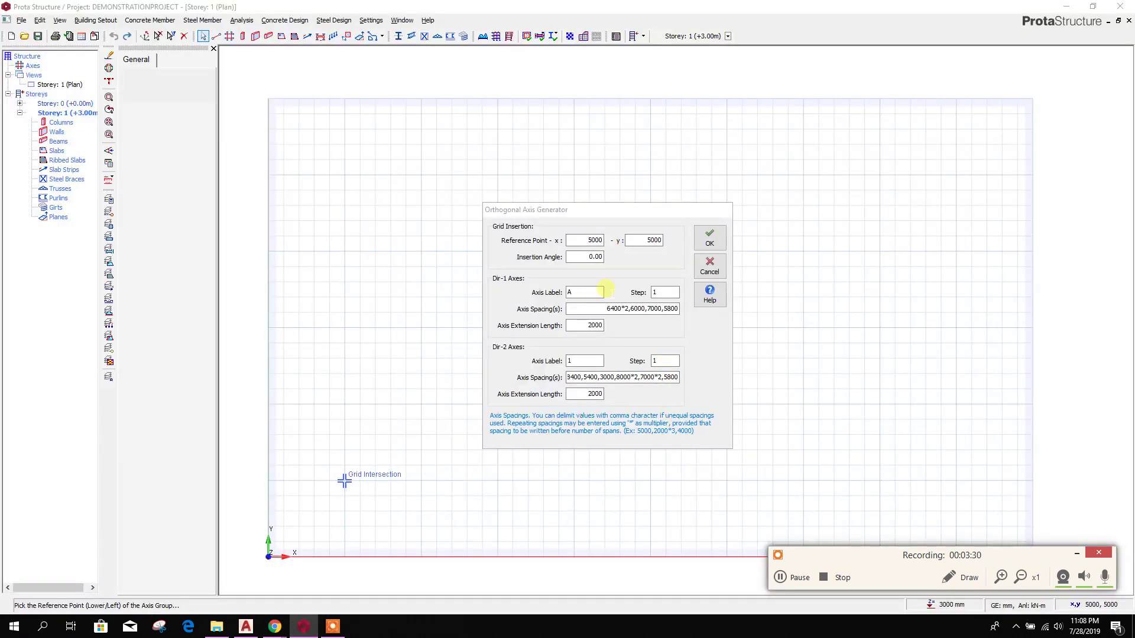
left_click(711, 241)
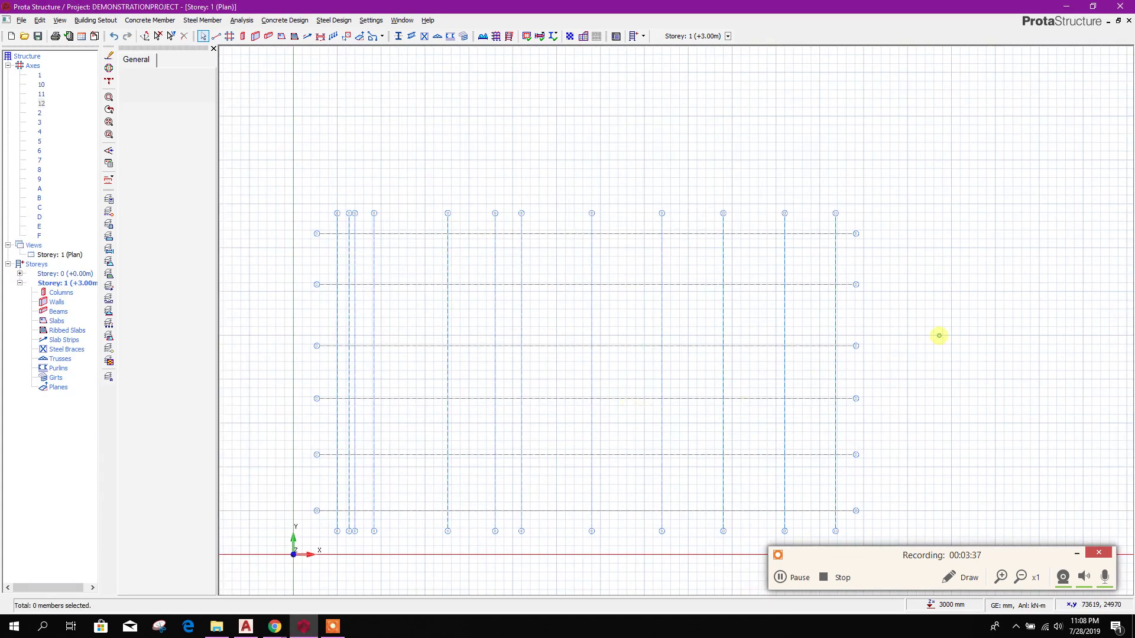
Step: Zoom and pan the Storey 1 plan to frame the A–F by 1–12 axis grid
scroll(699, 296, "up", 2)
scroll(585, 431, "down", 2)
scroll(560, 408, "up", 4)
scroll(443, 384, "down", 1)
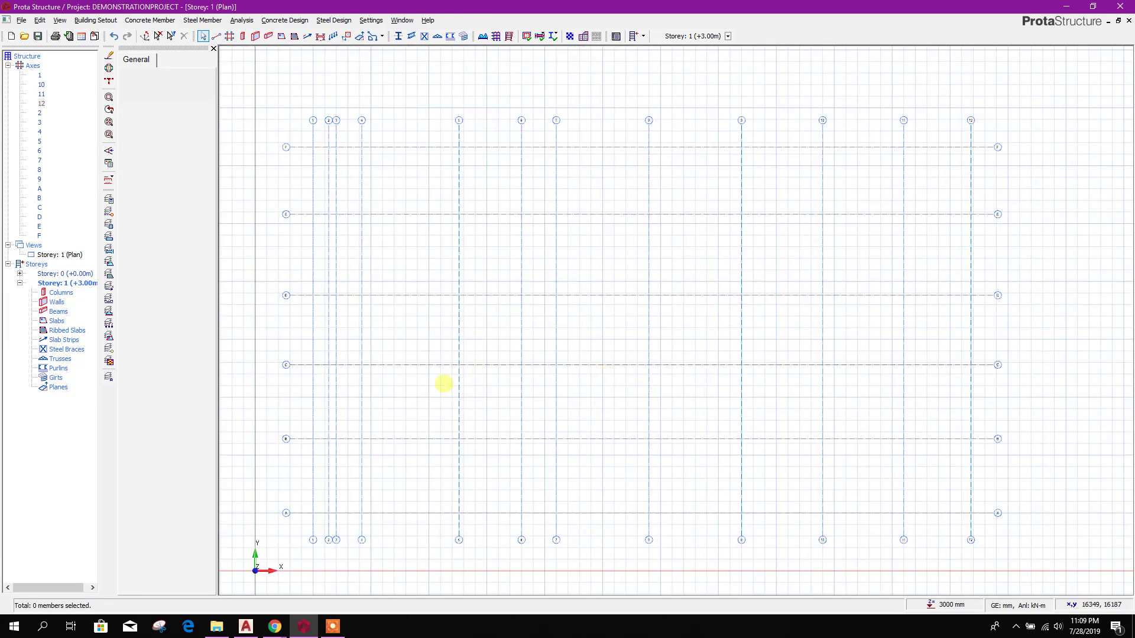
scroll(583, 388, "down", 1)
scroll(617, 361, "down", 1)
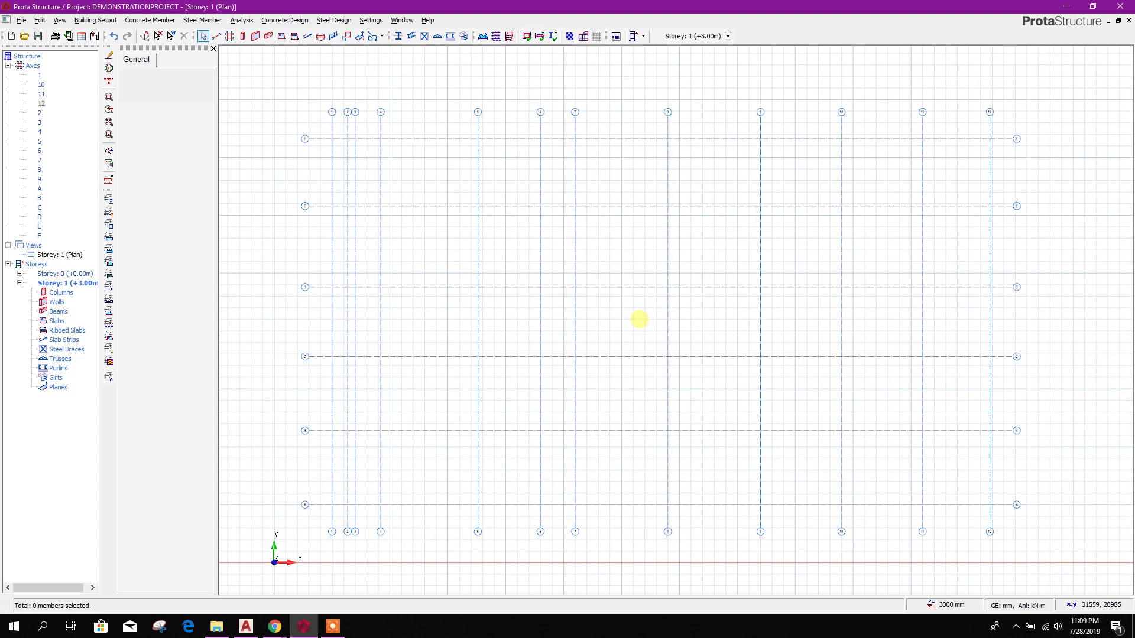
middle_click_drag(633, 352, 619, 343)
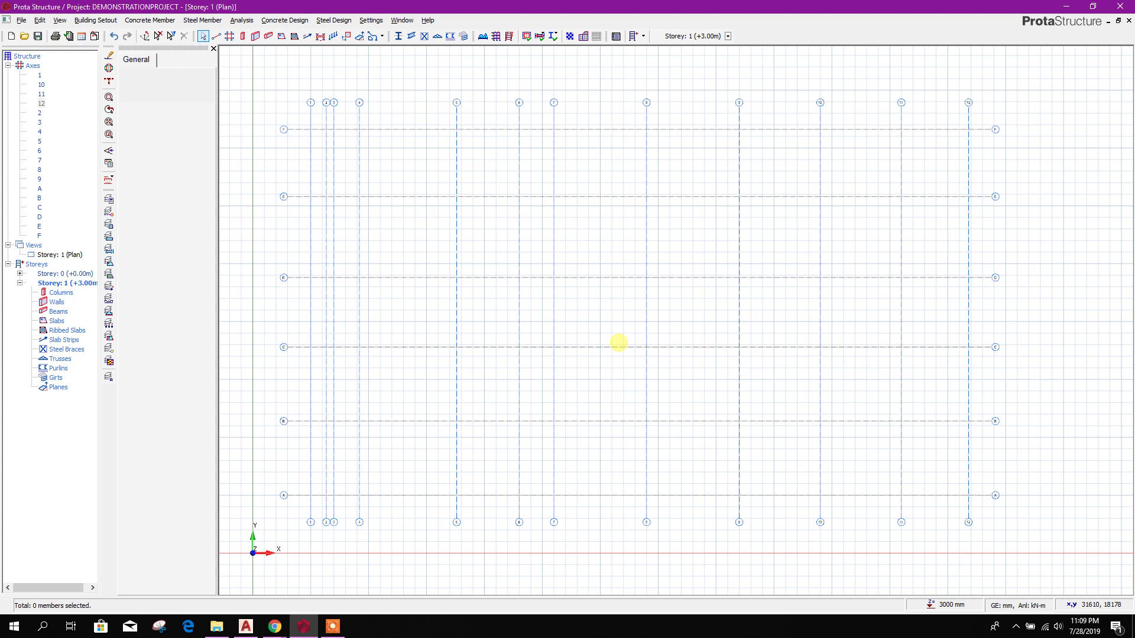
scroll(618, 342, "down", 1)
scroll(649, 413, "up", 1)
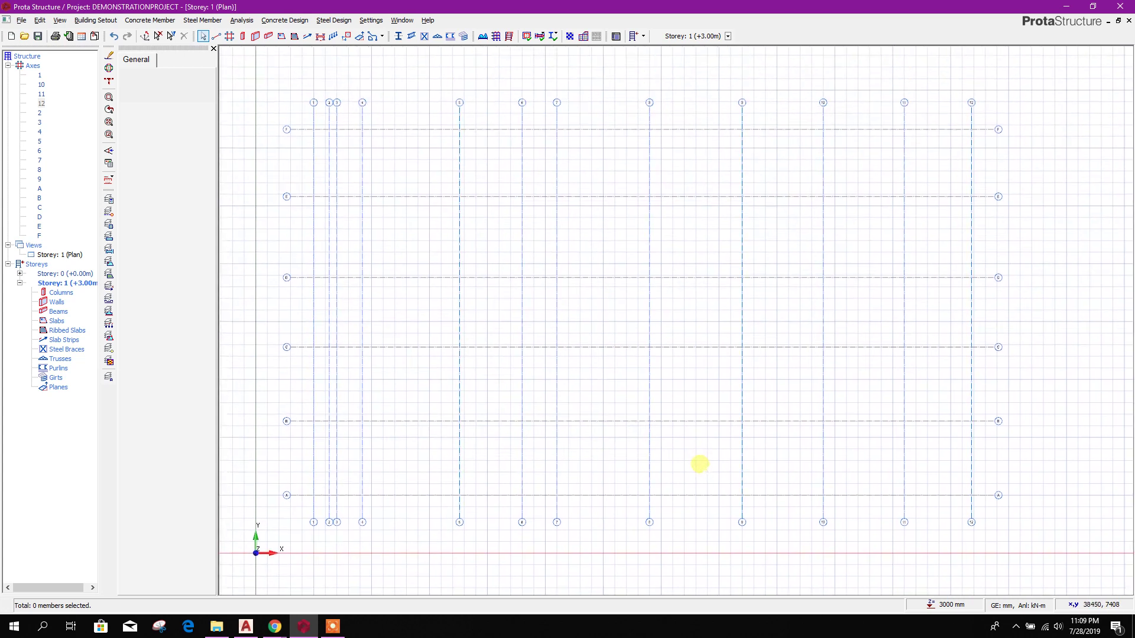
middle_click_drag(671, 458, 664, 431)
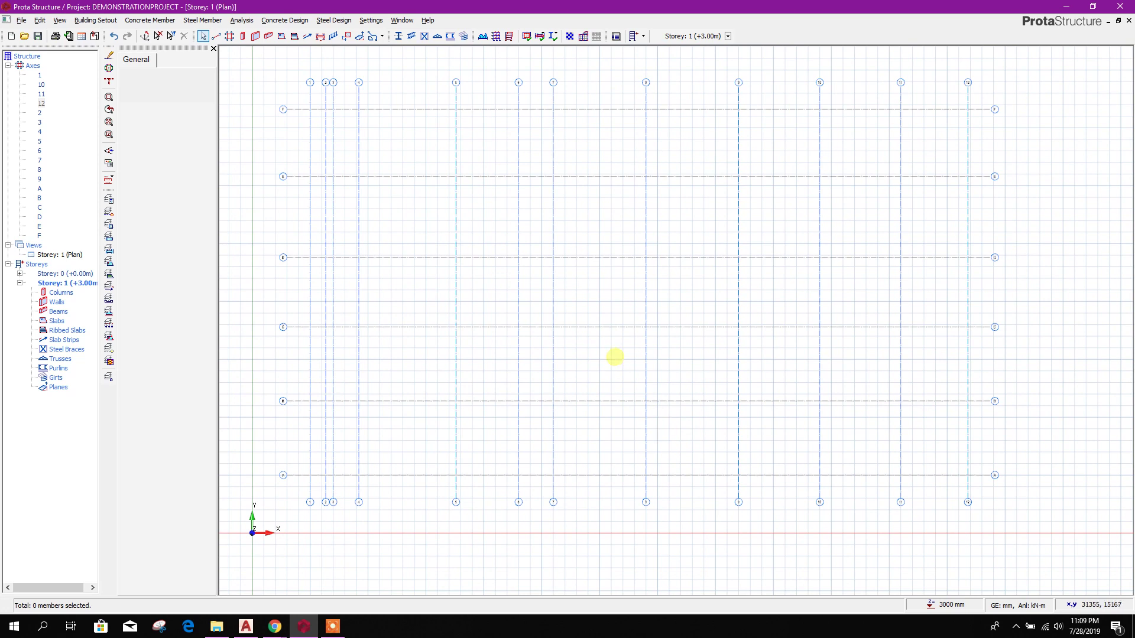
middle_click_drag(616, 357, 603, 362)
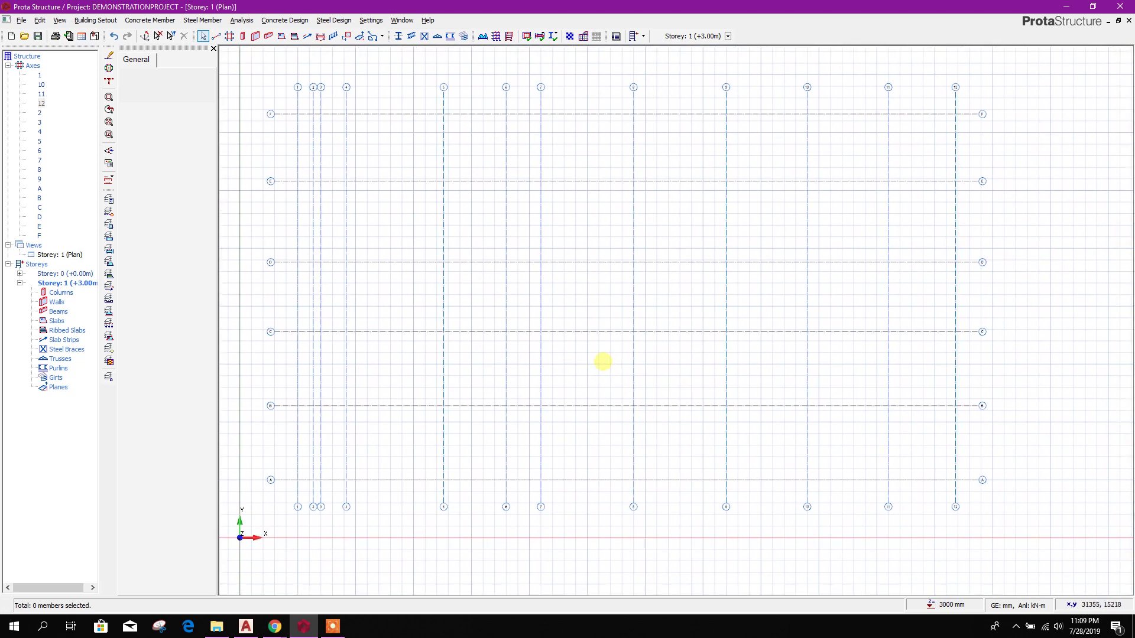
scroll(604, 376, "down", 1)
scroll(601, 375, "up", 1)
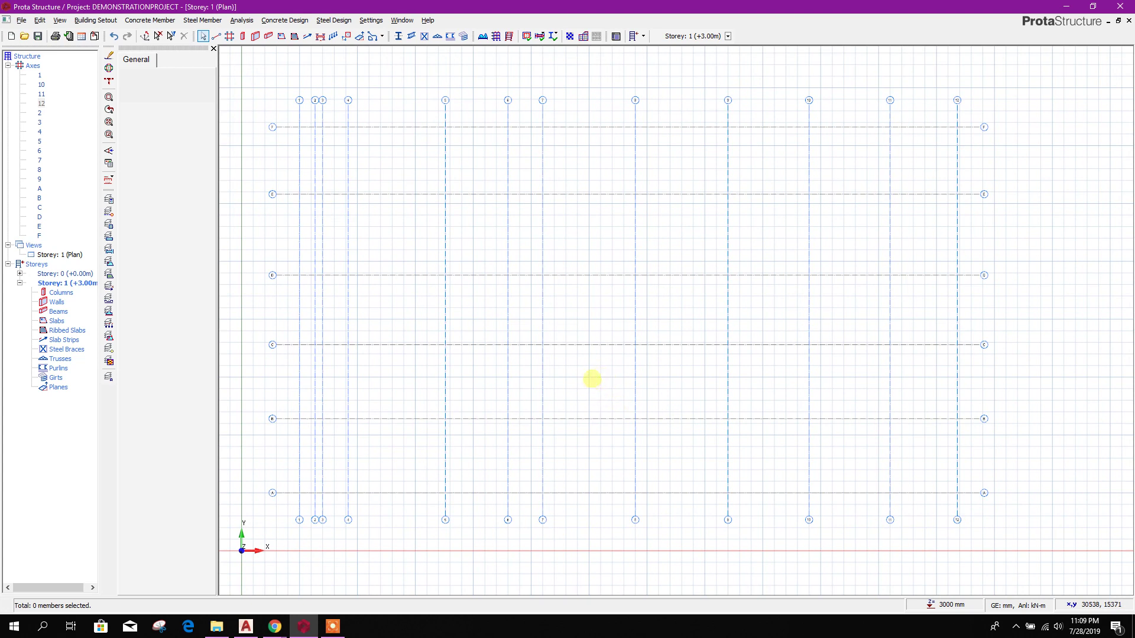
middle_click_drag(604, 399, 602, 379)
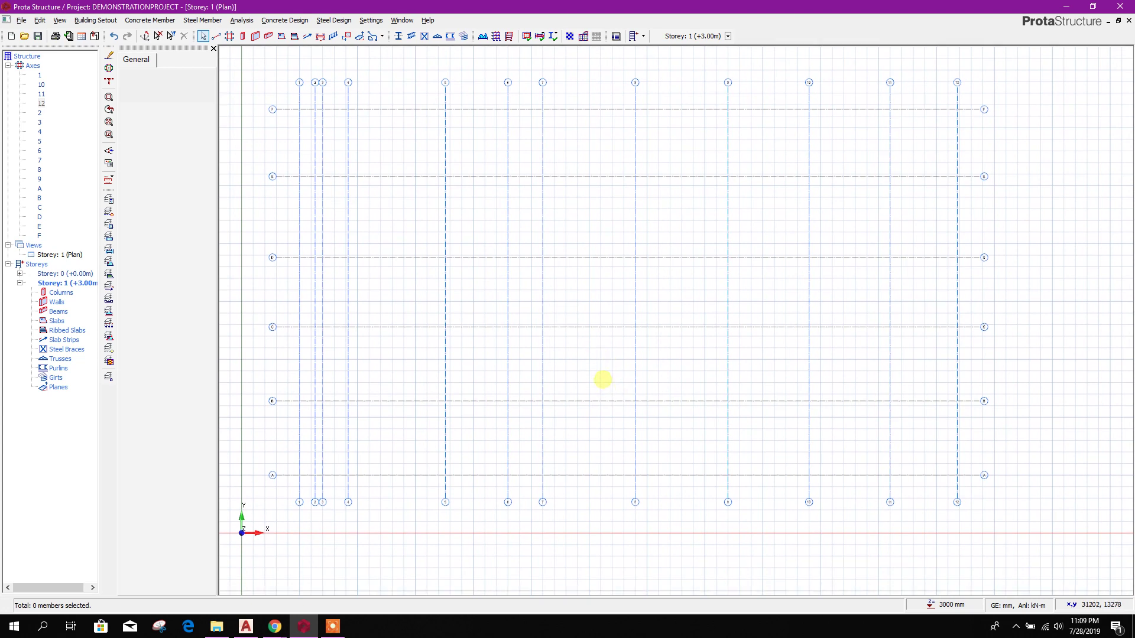
middle_click_drag(602, 379, 594, 400)
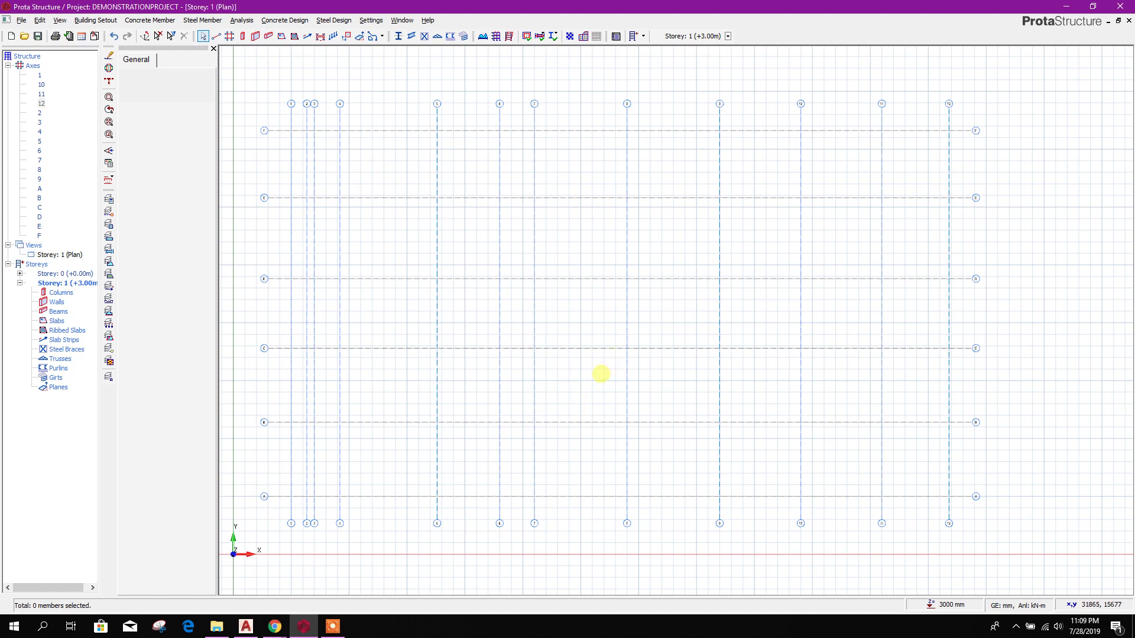
middle_click_drag(600, 373, 581, 384)
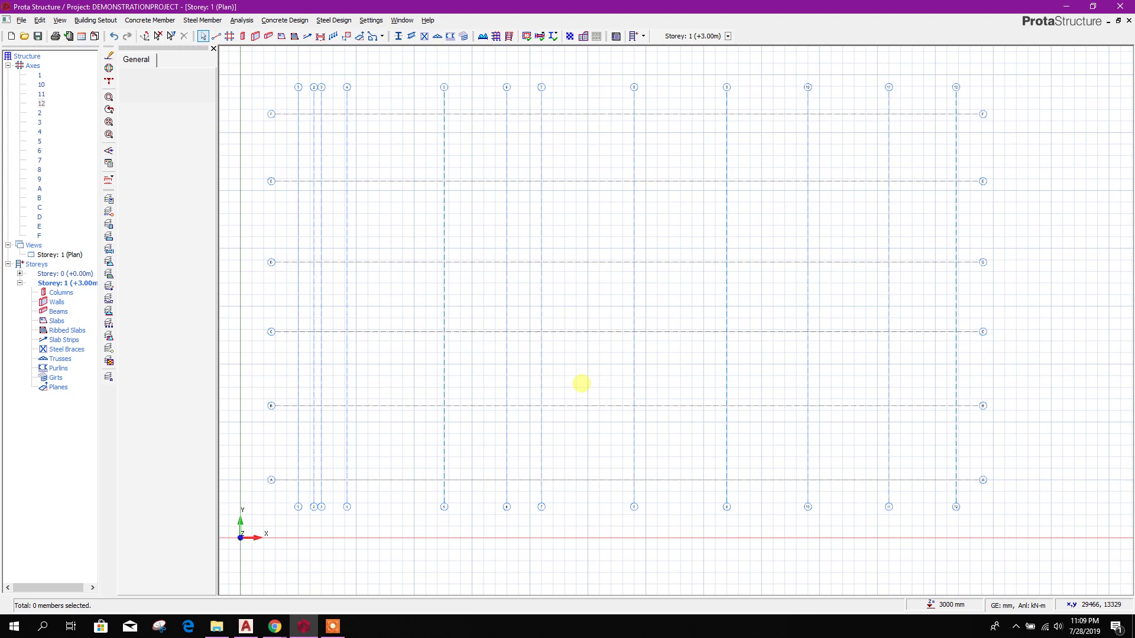
middle_click_drag(585, 317, 620, 329)
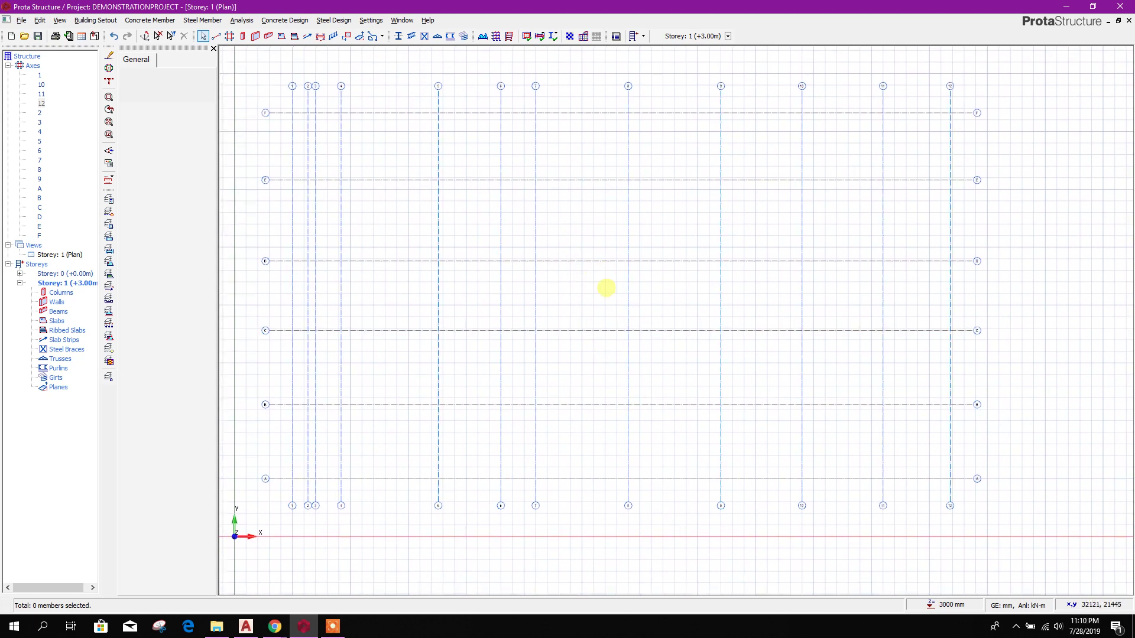
middle_click_drag(588, 297, 599, 298)
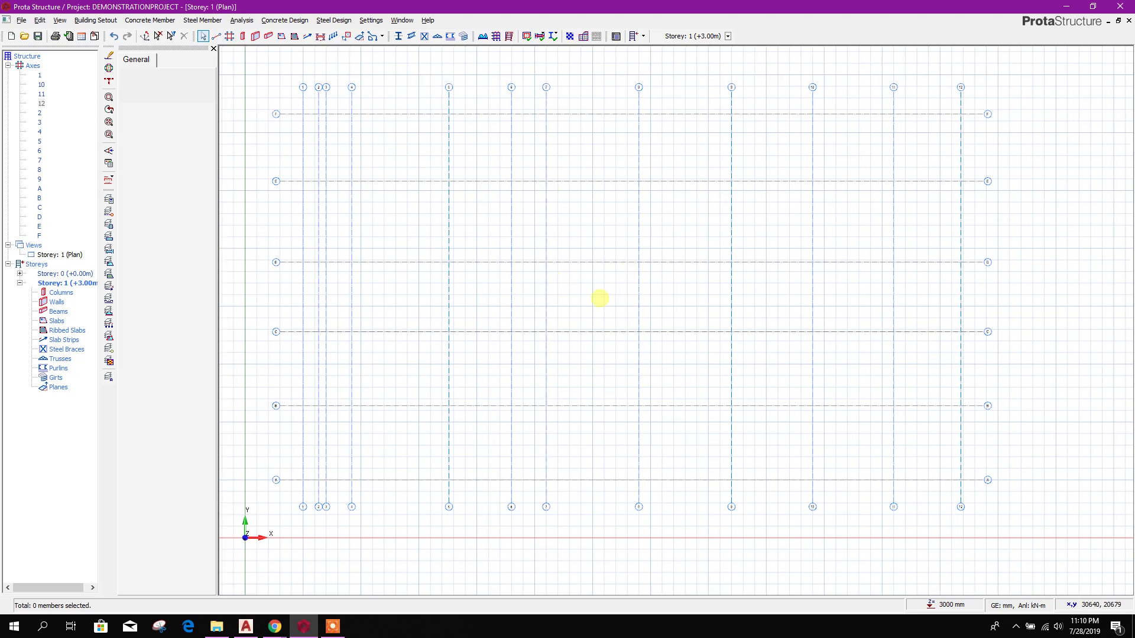
middle_click_drag(684, 375, 687, 379)
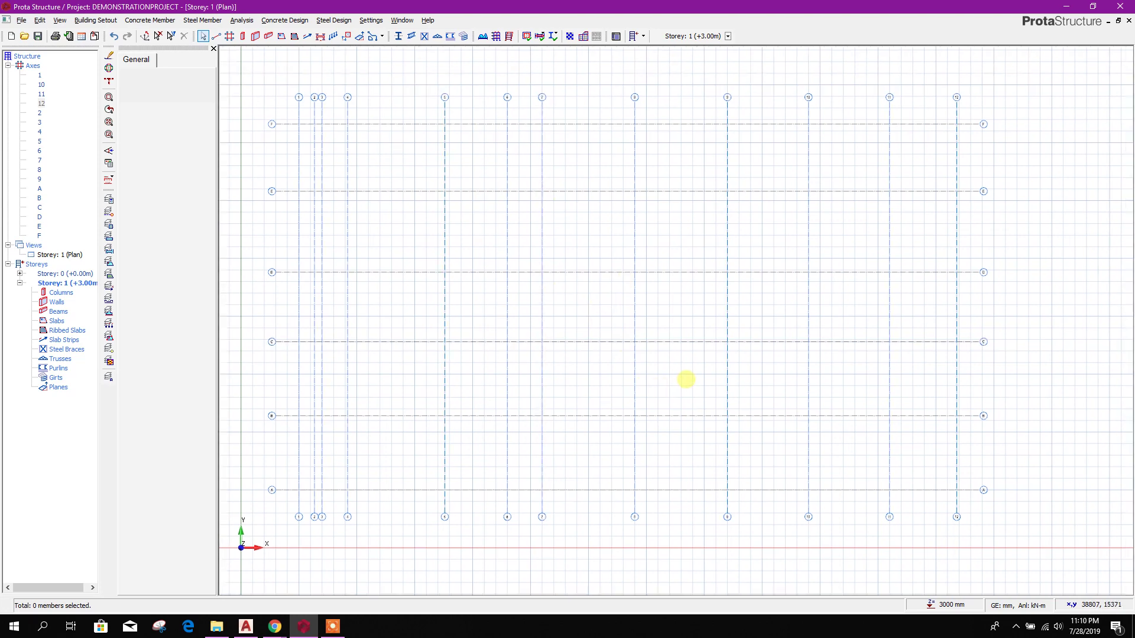